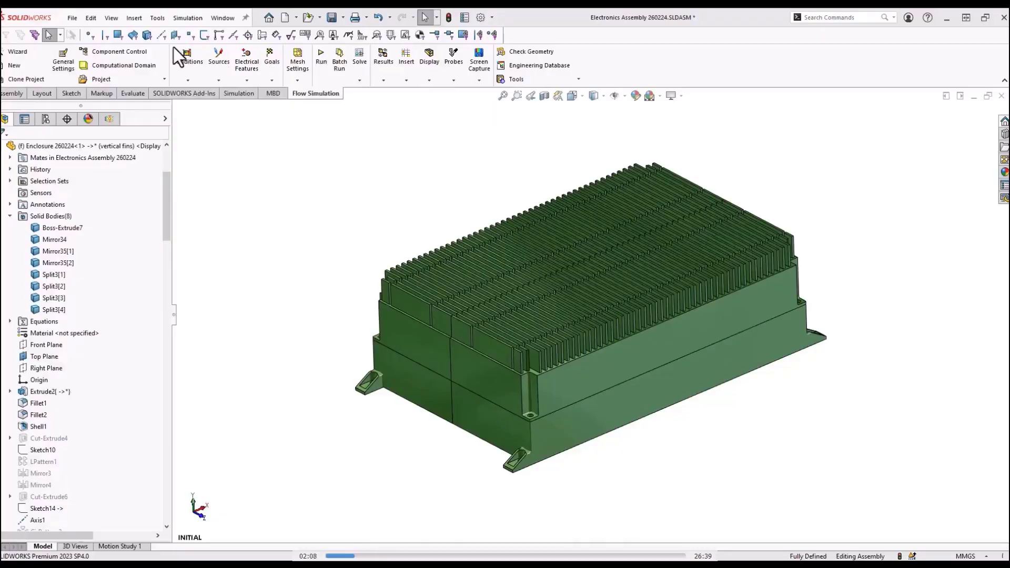
# - Try a section cut through the enclosure, then discard it to restore the model
pyautogui.click(544, 96)
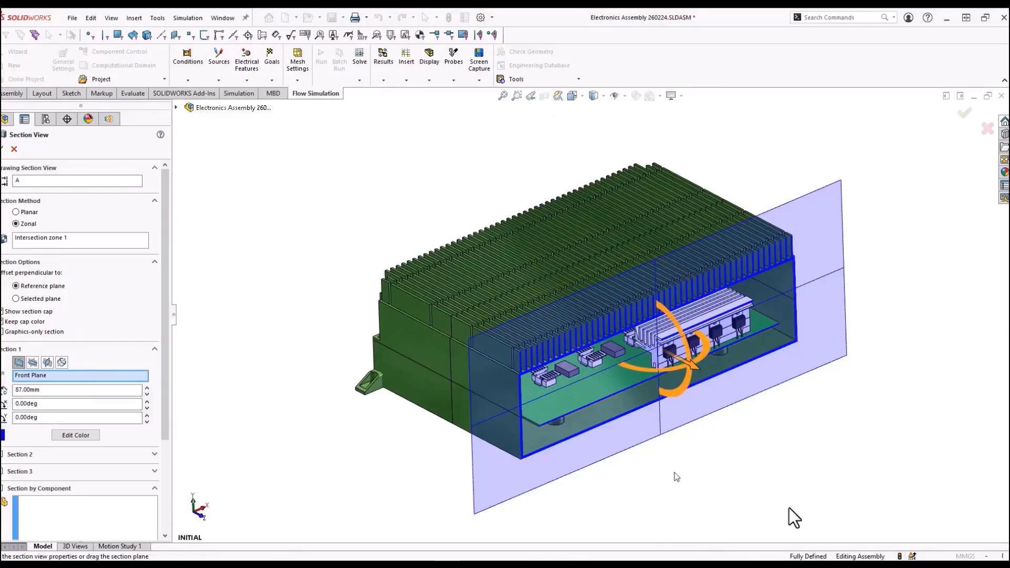
pyautogui.moveTo(694, 367)
pyautogui.mouseDown()
pyautogui.moveTo(604, 307)
pyautogui.moveTo(702, 396)
pyautogui.mouseUp()
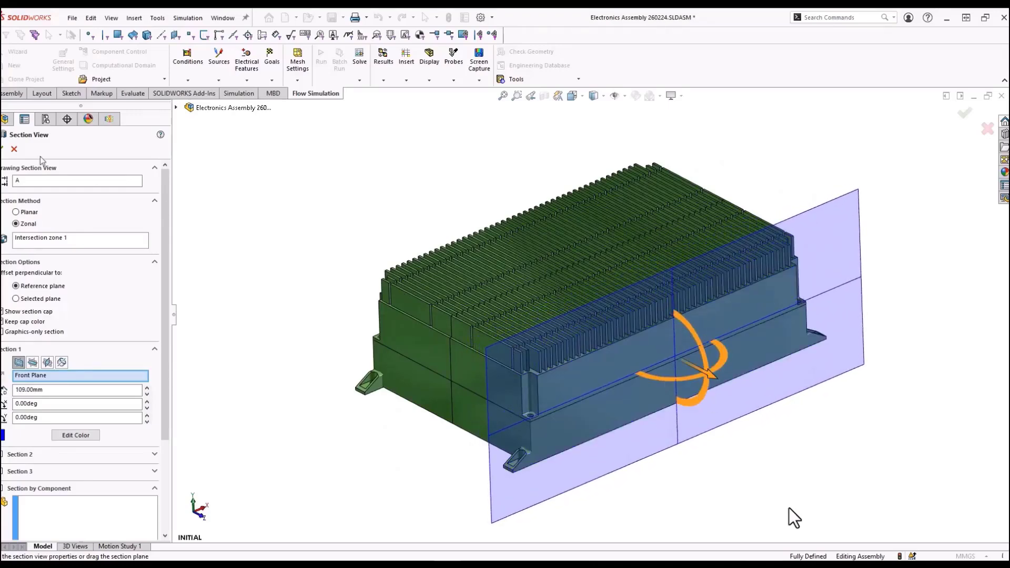
pyautogui.click(14, 149)
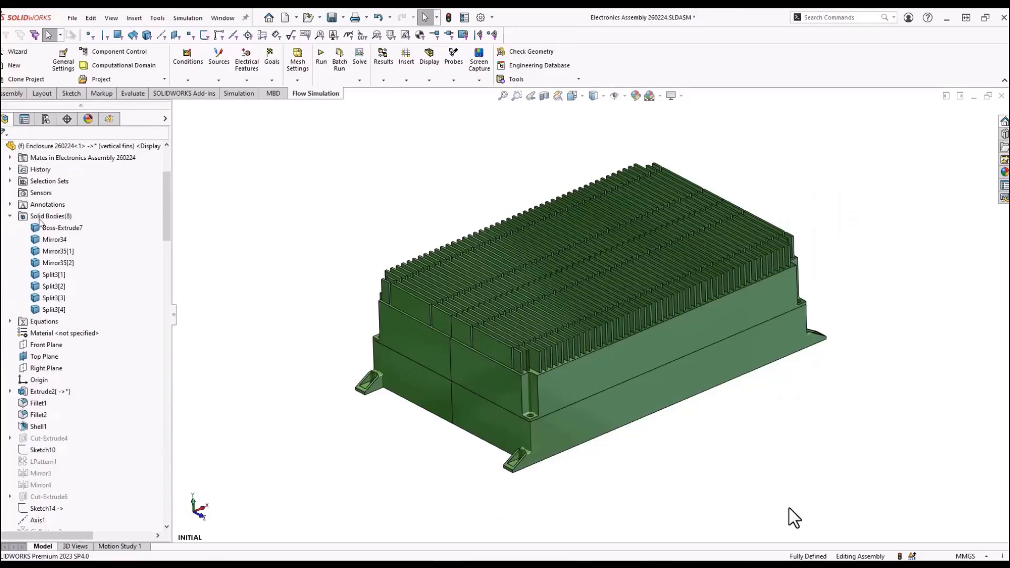
# - Hide the cover body Split3[1] and display the Flow Simulation project tree
pyautogui.click(56, 274)
pyautogui.click(66, 258)
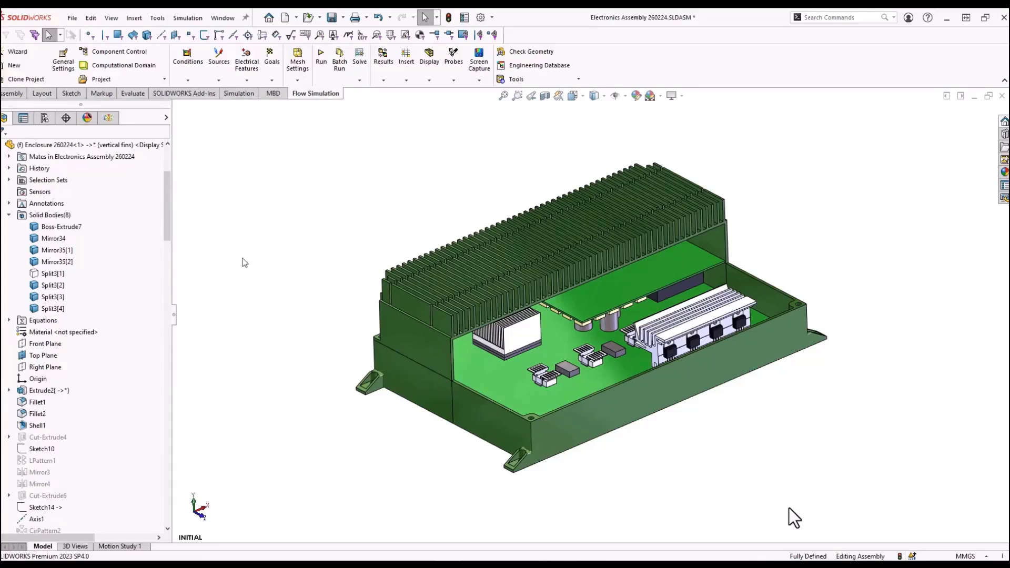
pyautogui.click(107, 120)
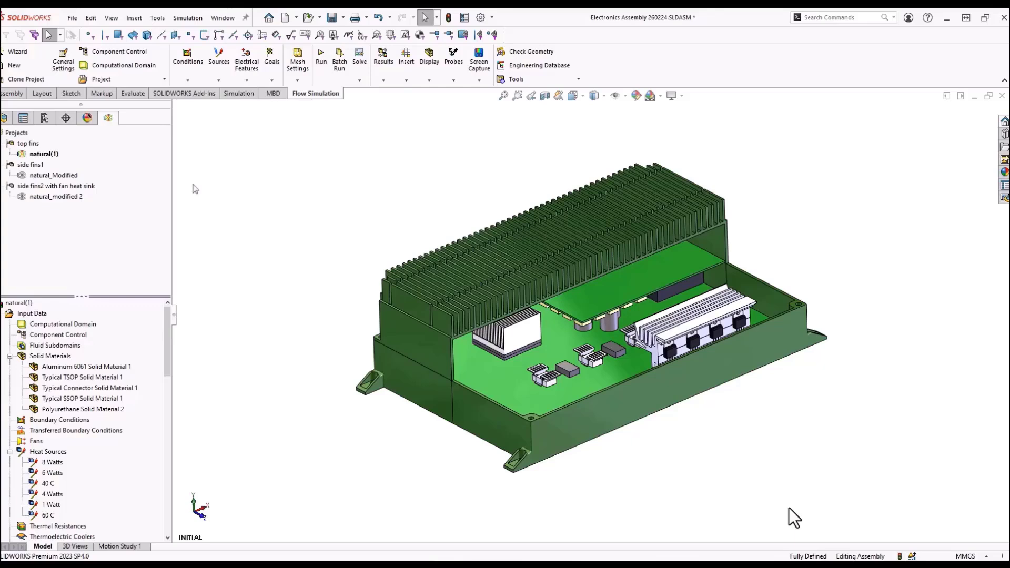
pyautogui.click(78, 327)
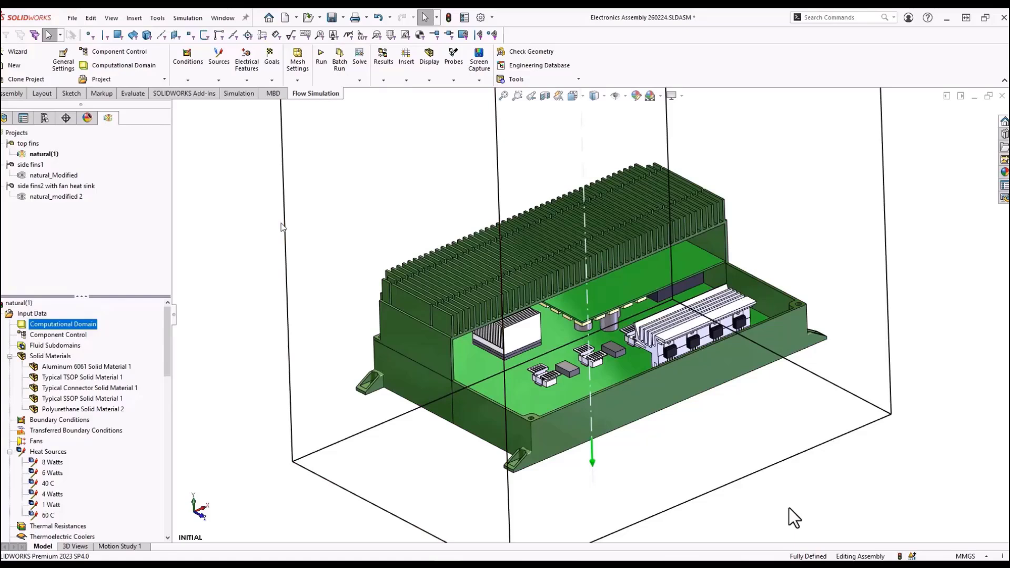
pyautogui.click(261, 227)
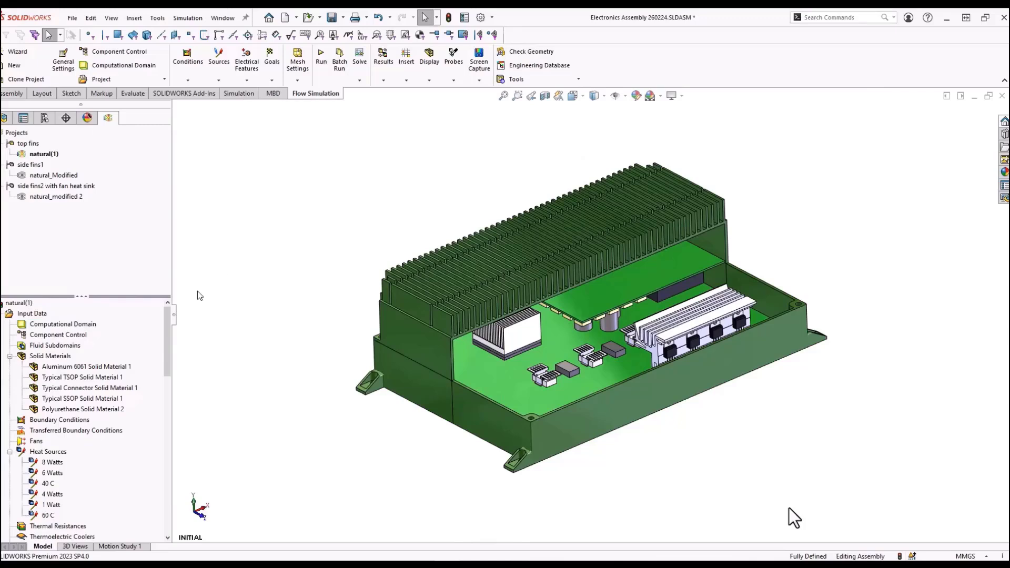
pyautogui.click(114, 366)
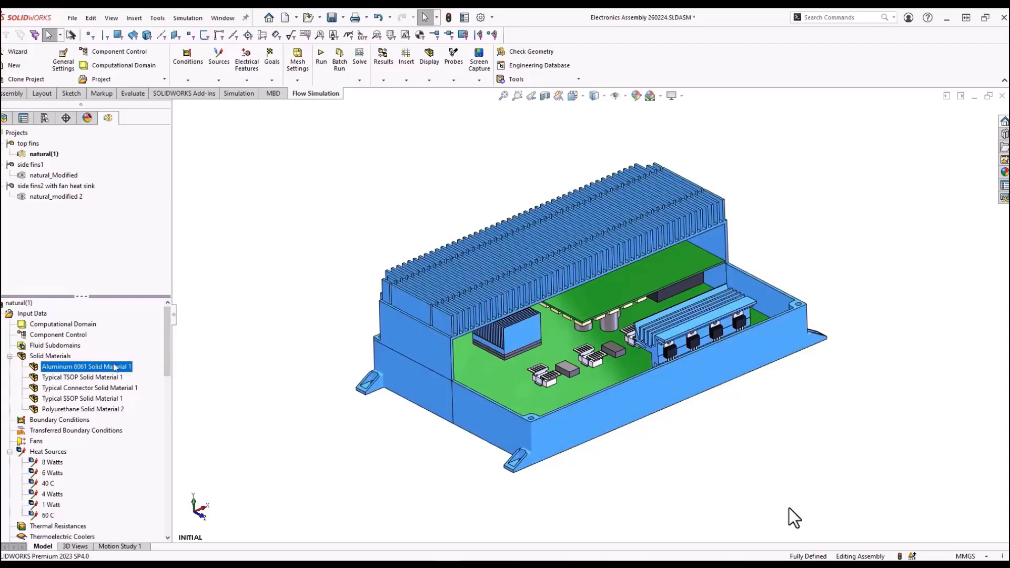
pyautogui.click(107, 377)
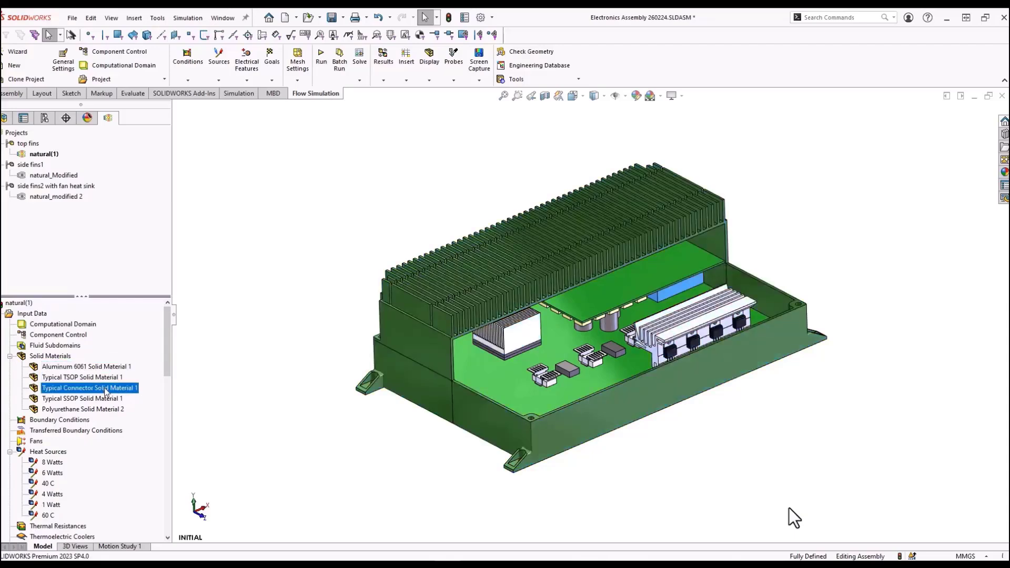
pyautogui.rightClick(48, 359)
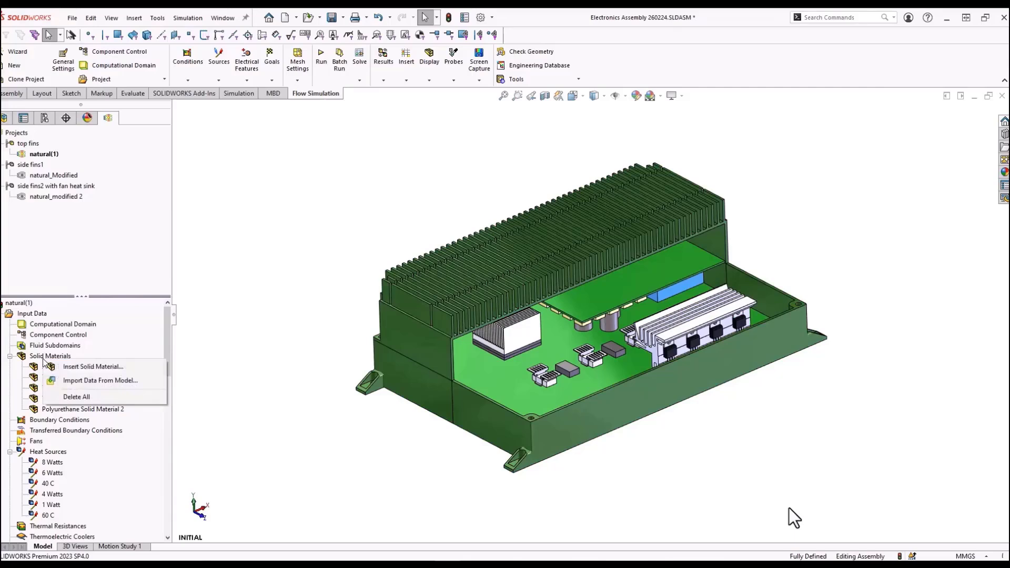
pyautogui.click(197, 387)
pyautogui.click(101, 410)
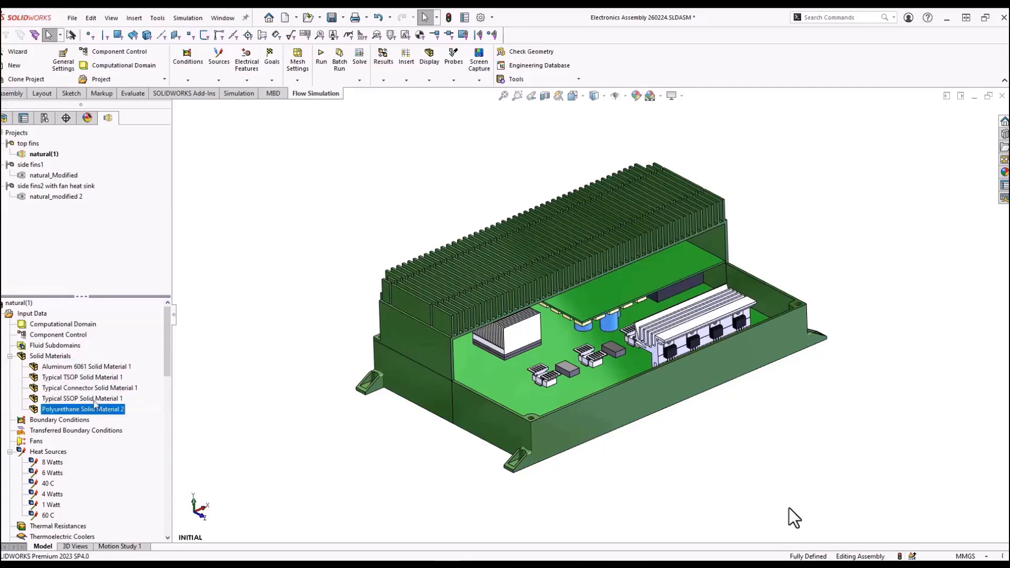
pyautogui.click(212, 409)
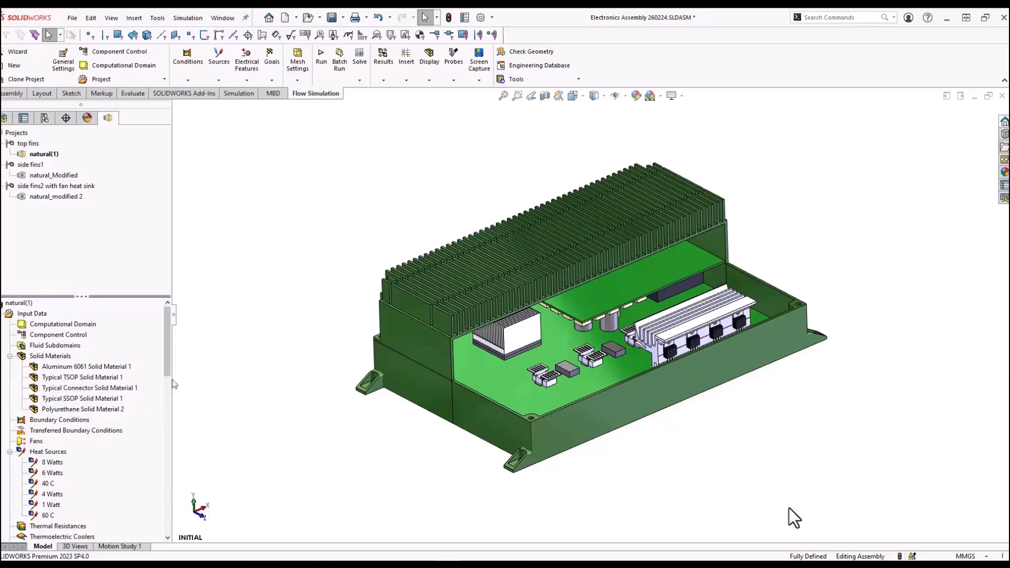
pyautogui.scroll(-2, 126, 382)
pyautogui.scroll(-2, 126, 383)
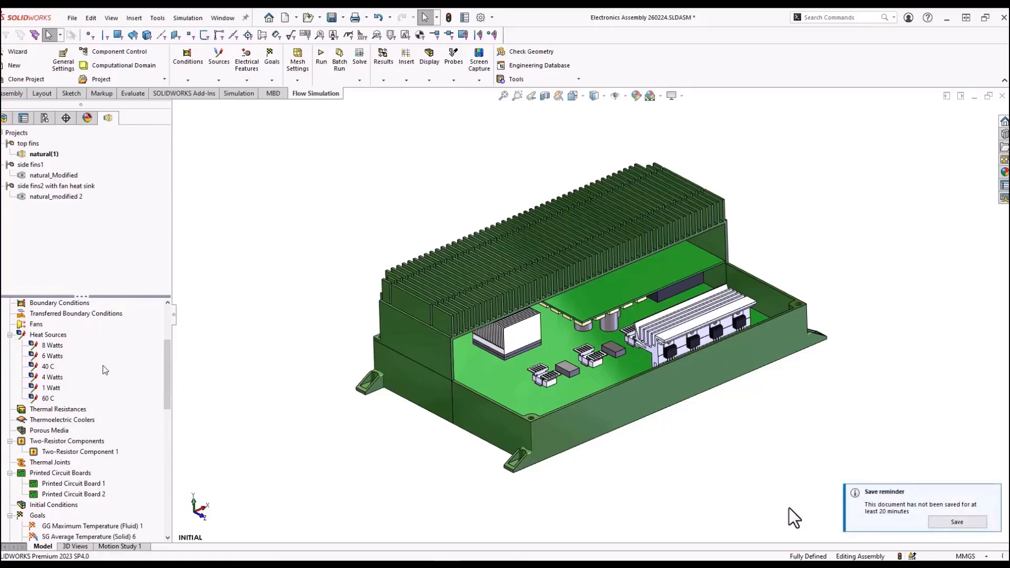
pyautogui.click(52, 346)
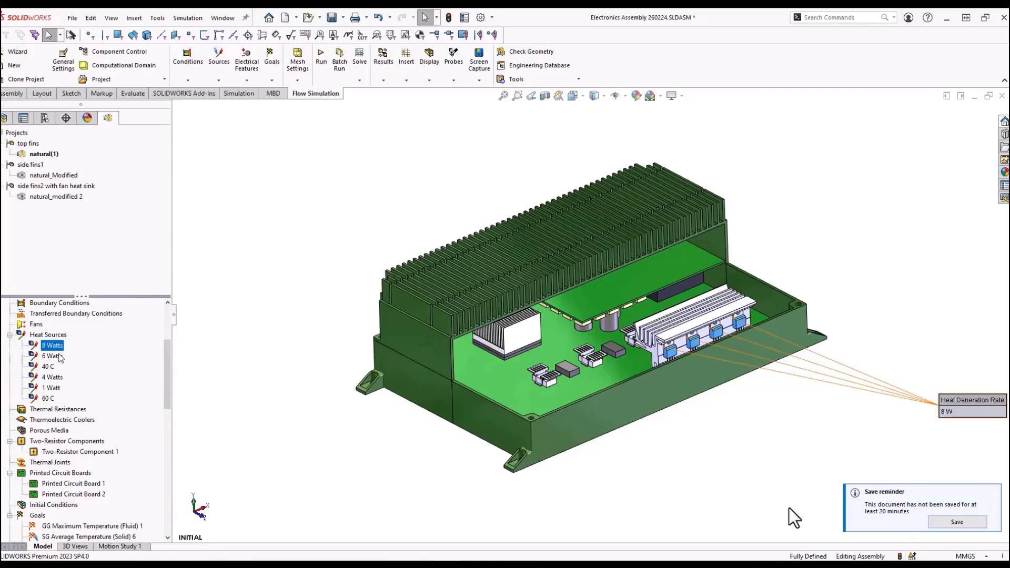
pyautogui.click(52, 356)
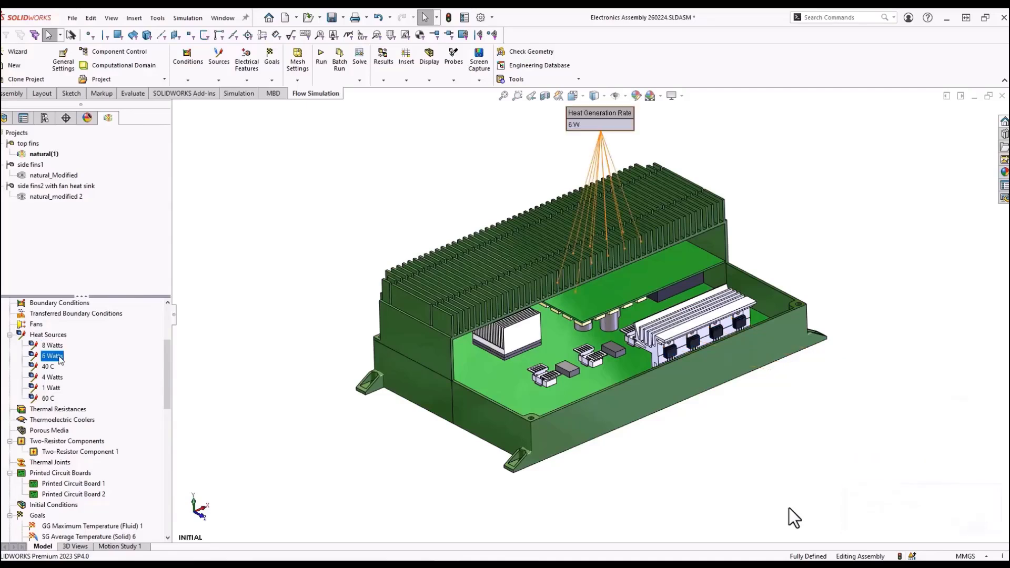
pyautogui.click(52, 368)
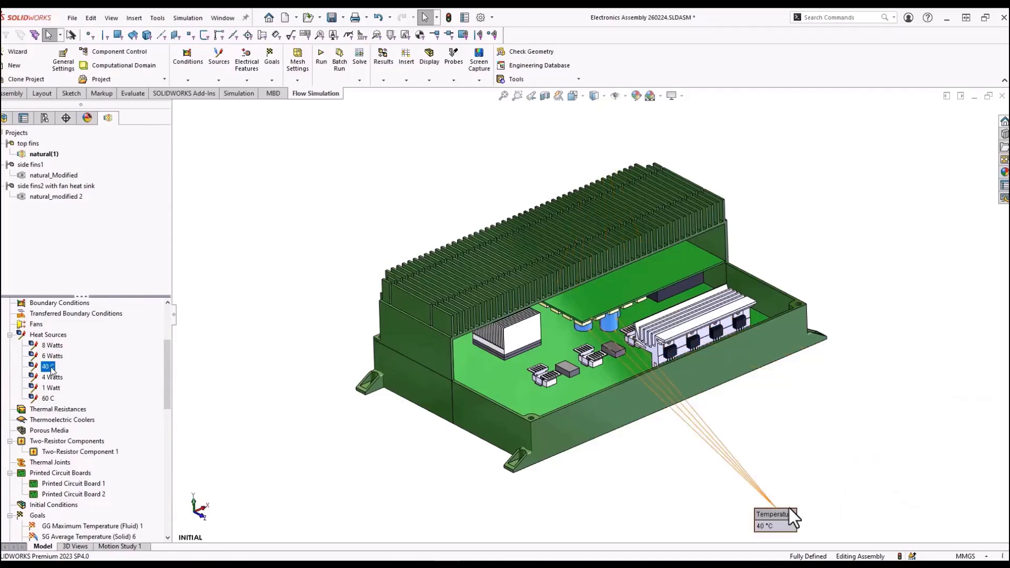
pyautogui.click(53, 377)
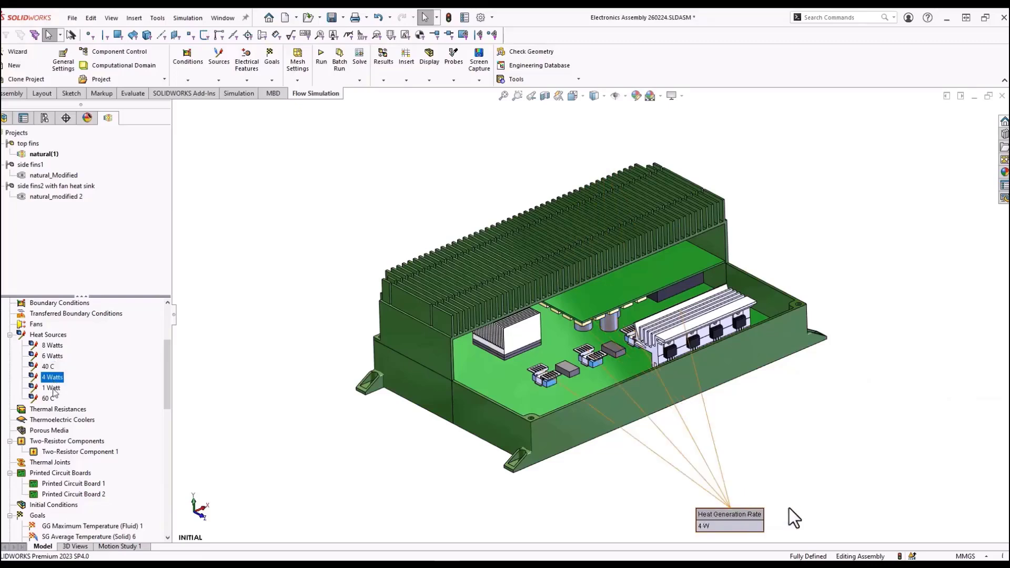
pyautogui.click(53, 389)
pyautogui.click(51, 399)
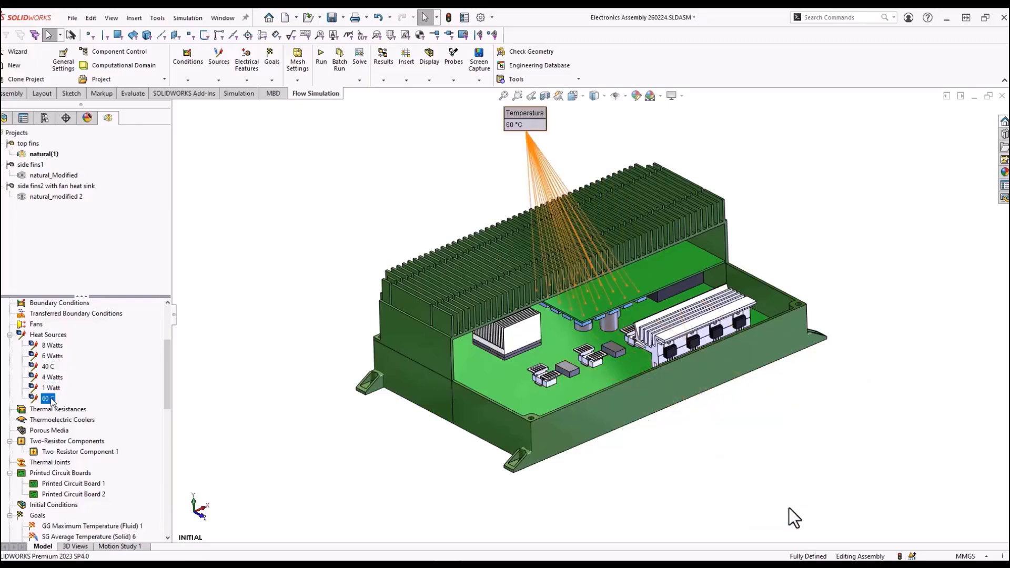
pyautogui.click(72, 454)
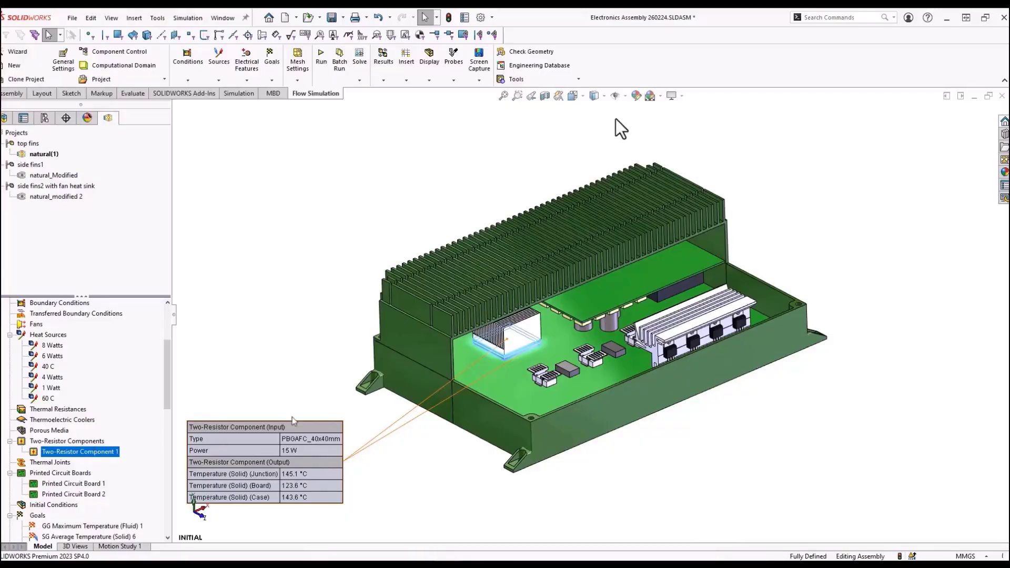
pyautogui.click(324, 415)
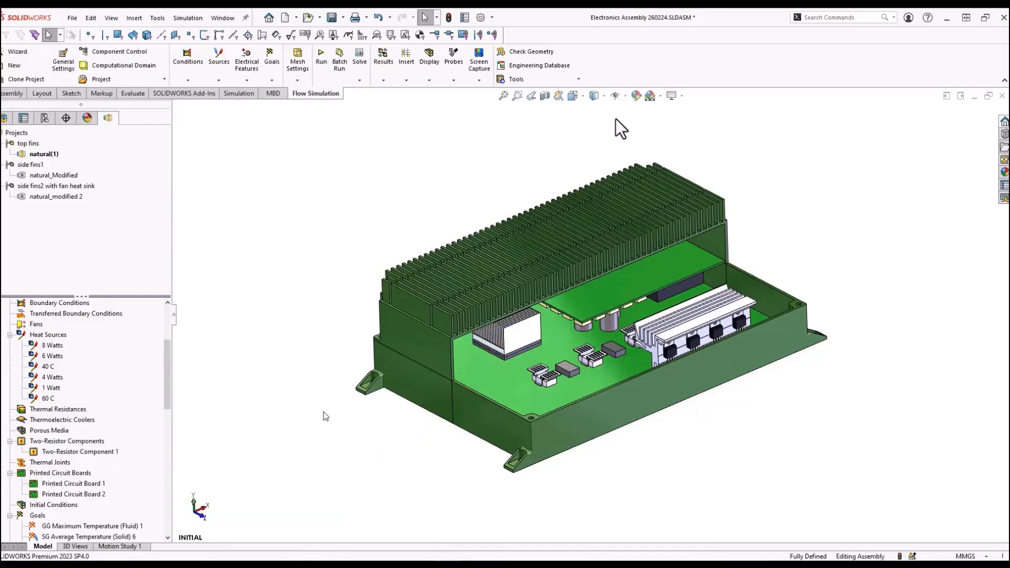
pyautogui.click(92, 484)
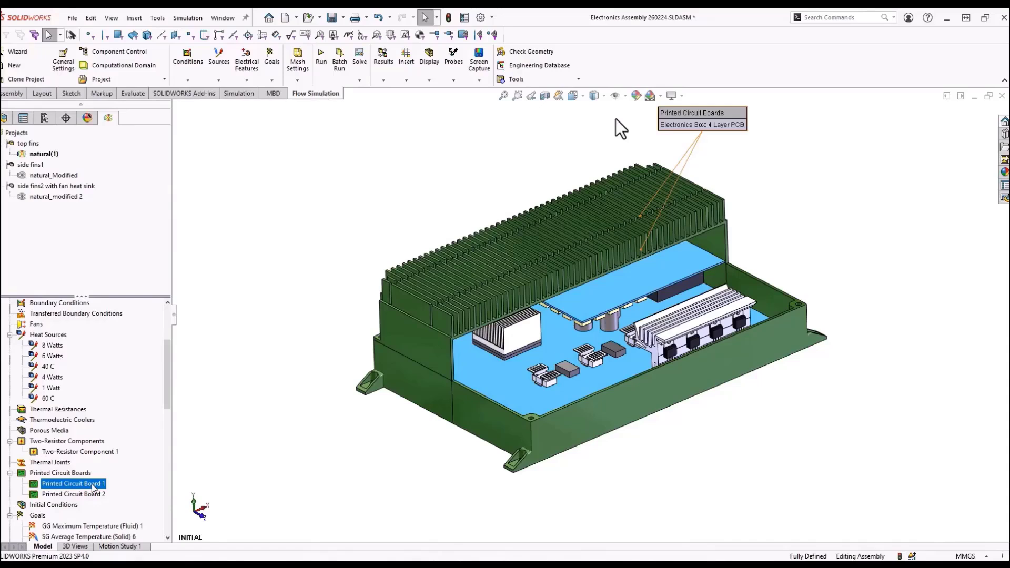
pyautogui.click(99, 495)
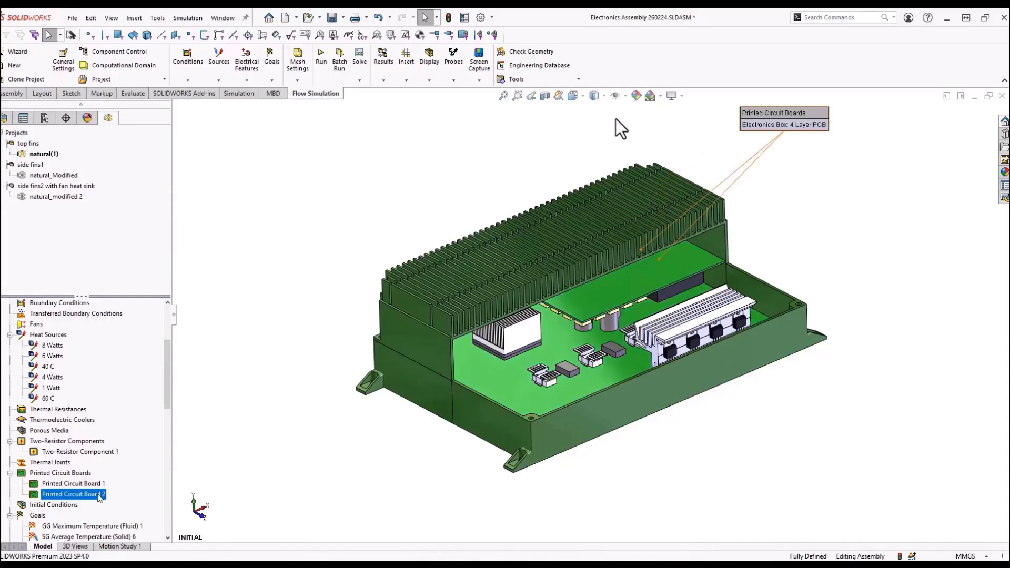
pyautogui.click(96, 486)
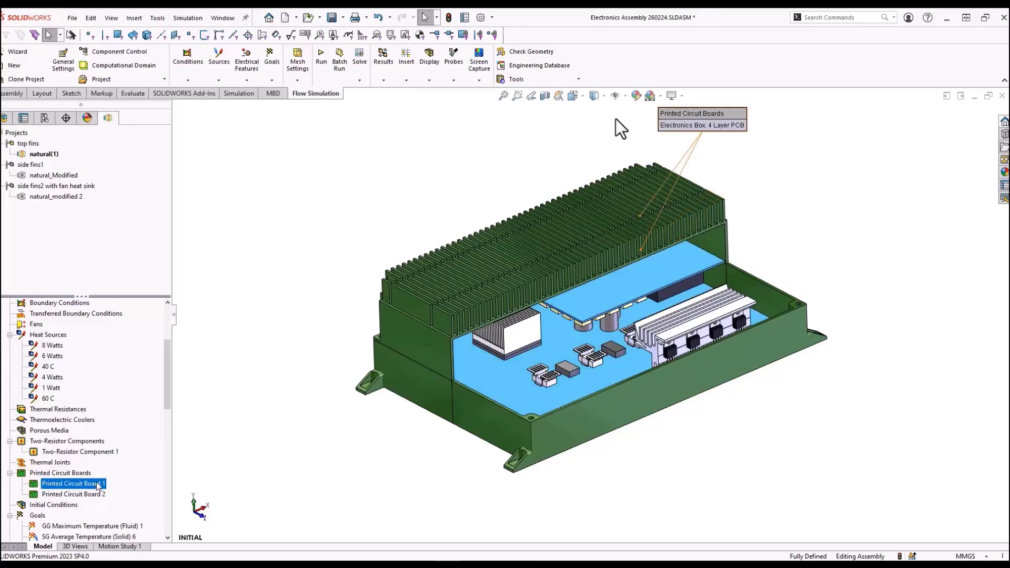
pyautogui.rightClick(98, 485)
pyautogui.click(126, 489)
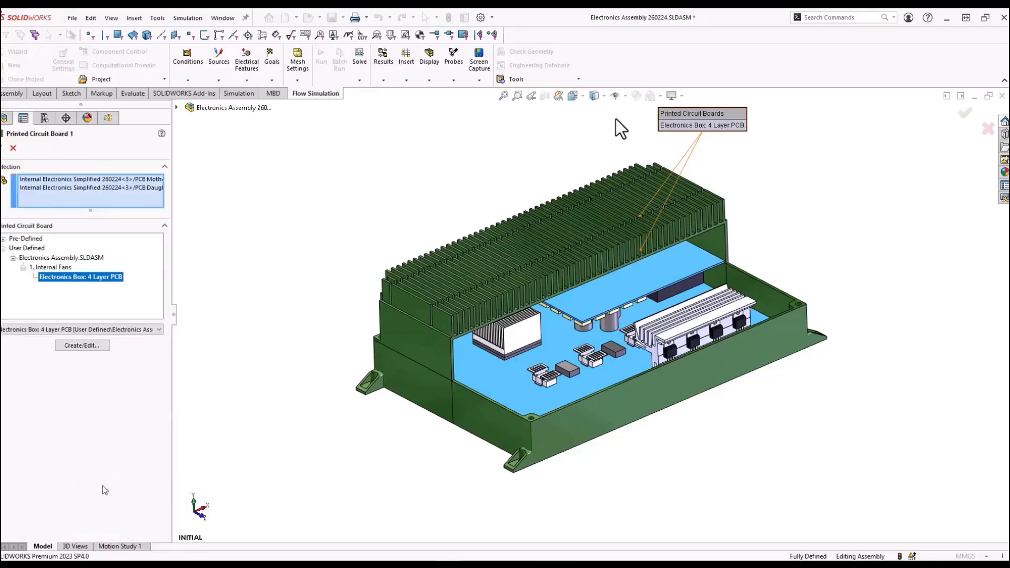
pyautogui.click(69, 352)
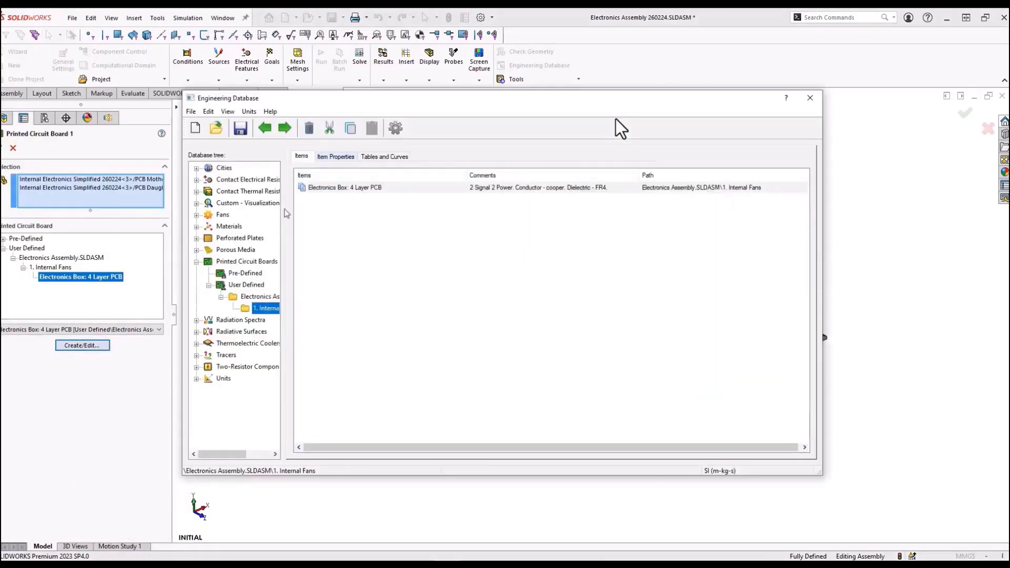
pyautogui.click(365, 157)
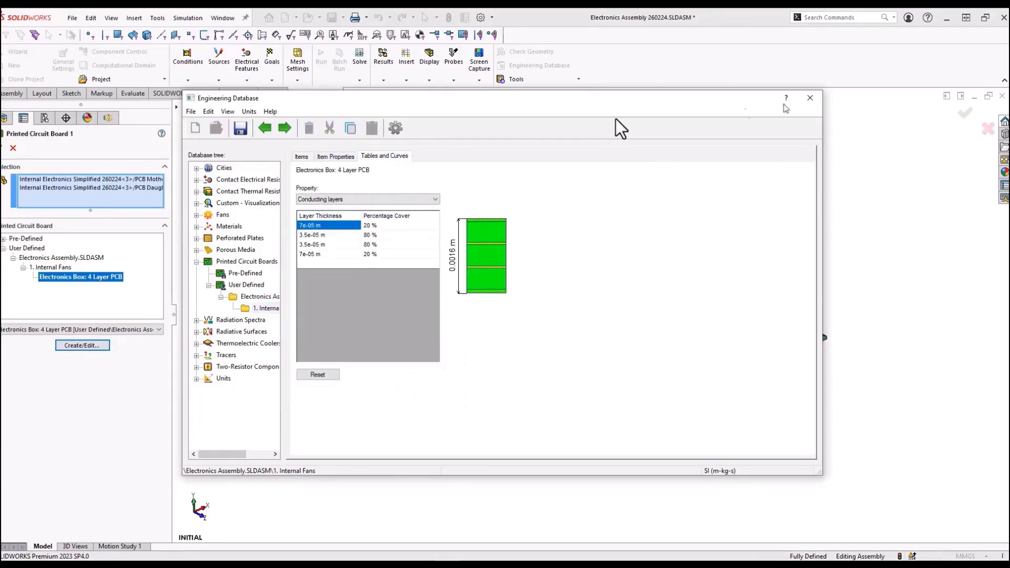
pyautogui.click(809, 98)
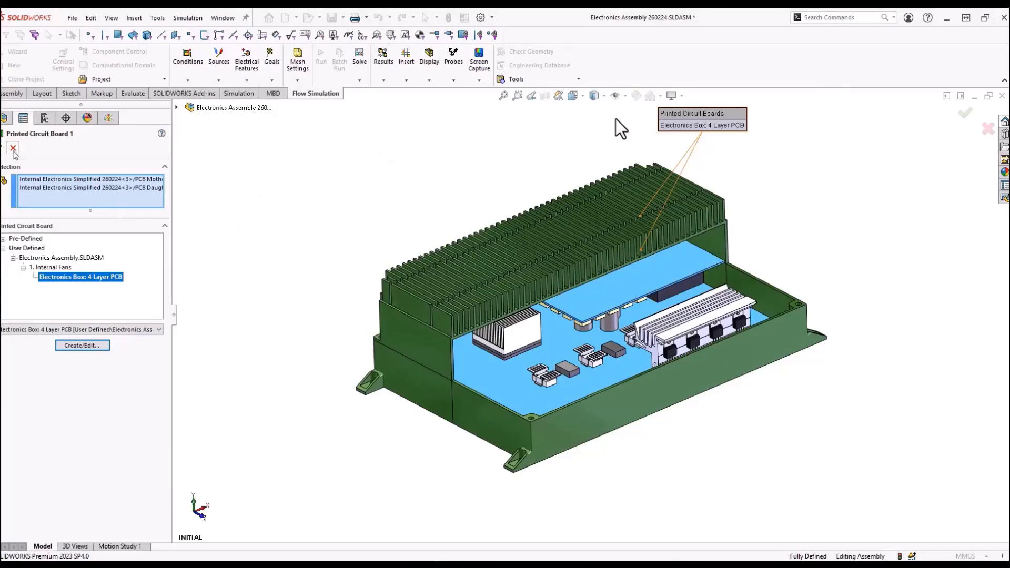
pyautogui.click(10, 147)
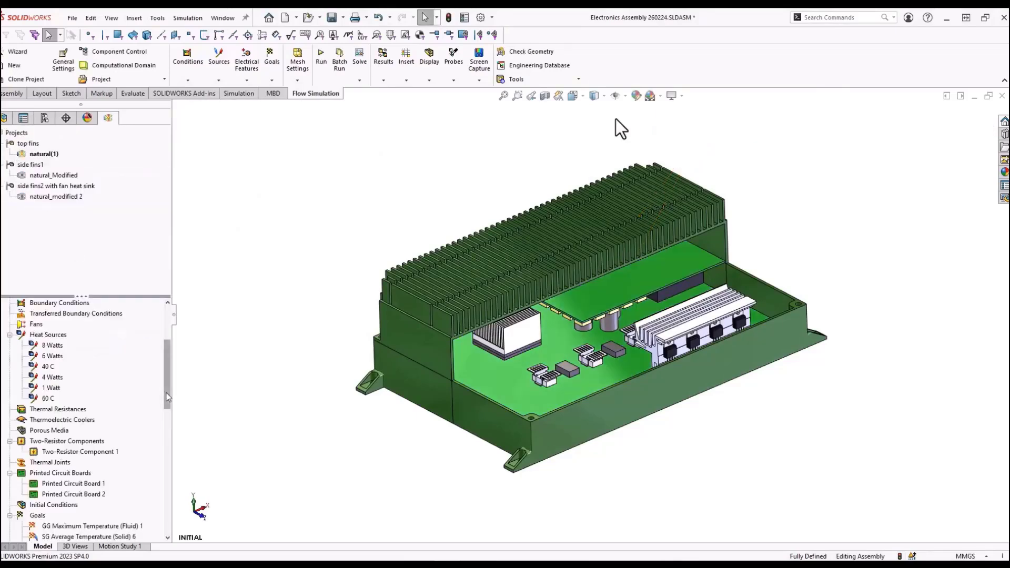
# - Preview which part the Main Chip goal covers, then clear the preview
pyautogui.moveTo(167, 397); pyautogui.dragTo(171, 439)
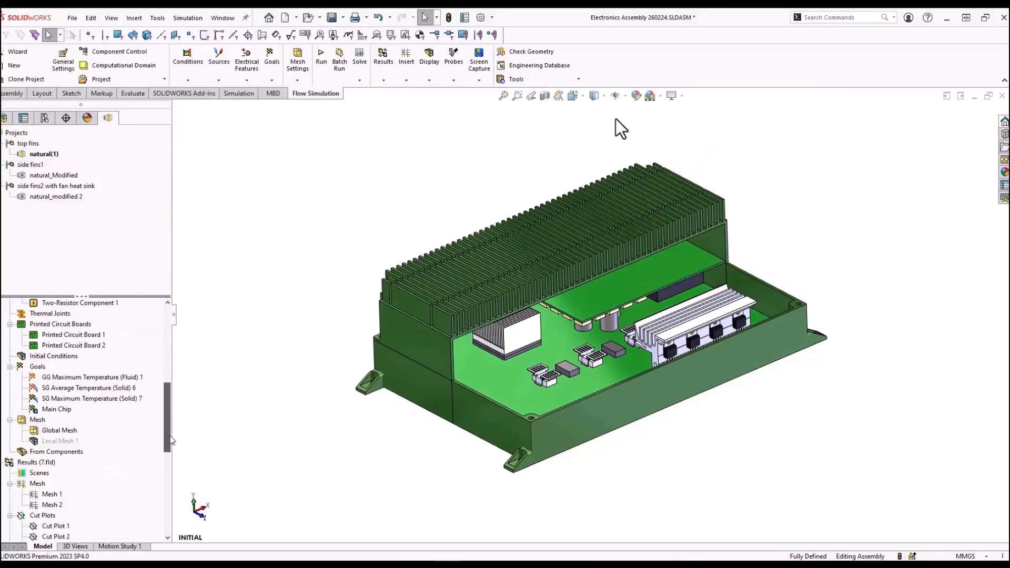
pyautogui.click(57, 410)
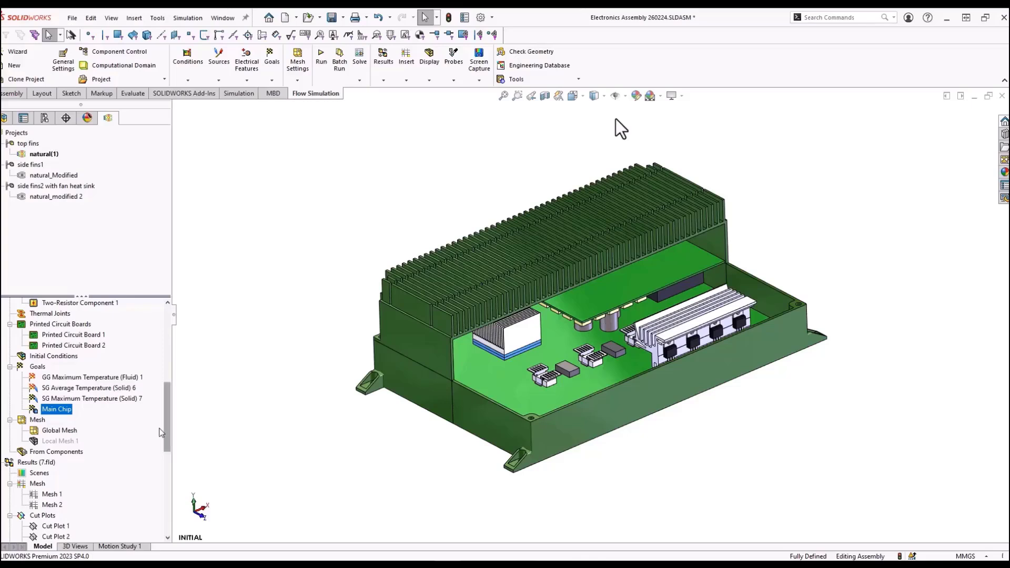
pyautogui.click(191, 428)
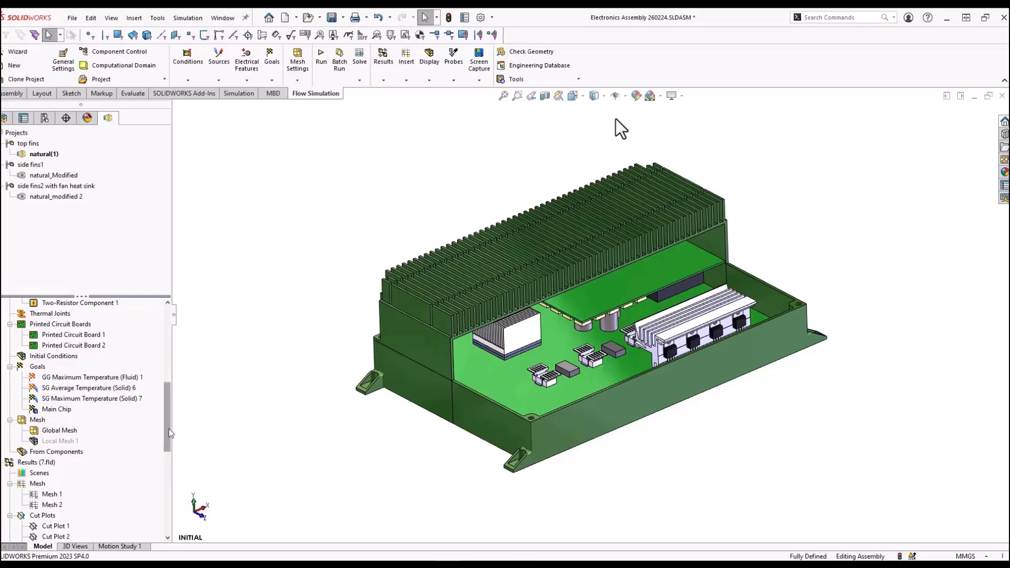
# - Show Cut Plot 1, raise its horizontal plane through the board, and hide model geometry
pyautogui.moveTo(169, 432); pyautogui.dragTo(158, 458)
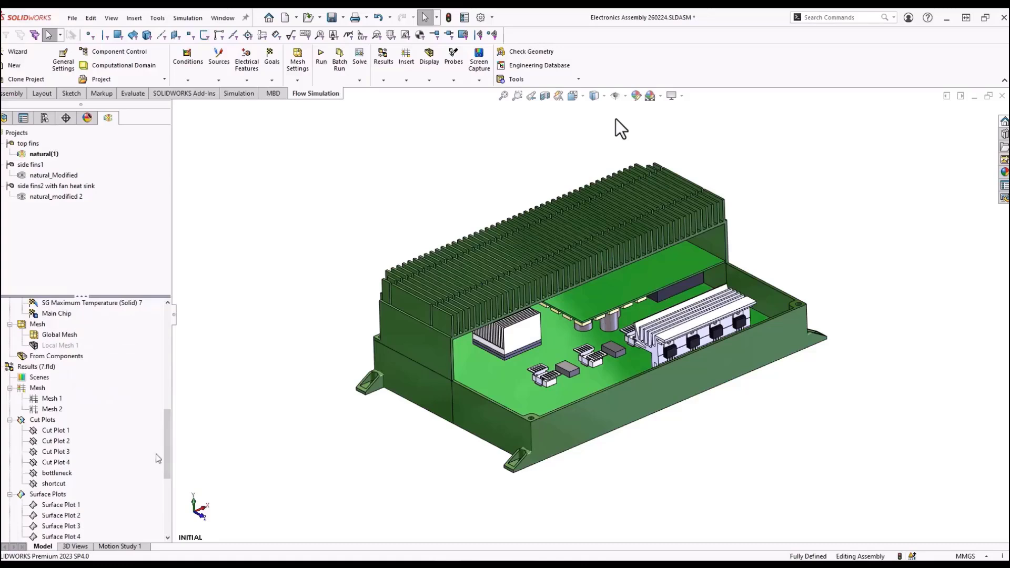
pyautogui.click(55, 430)
pyautogui.rightClick(65, 433)
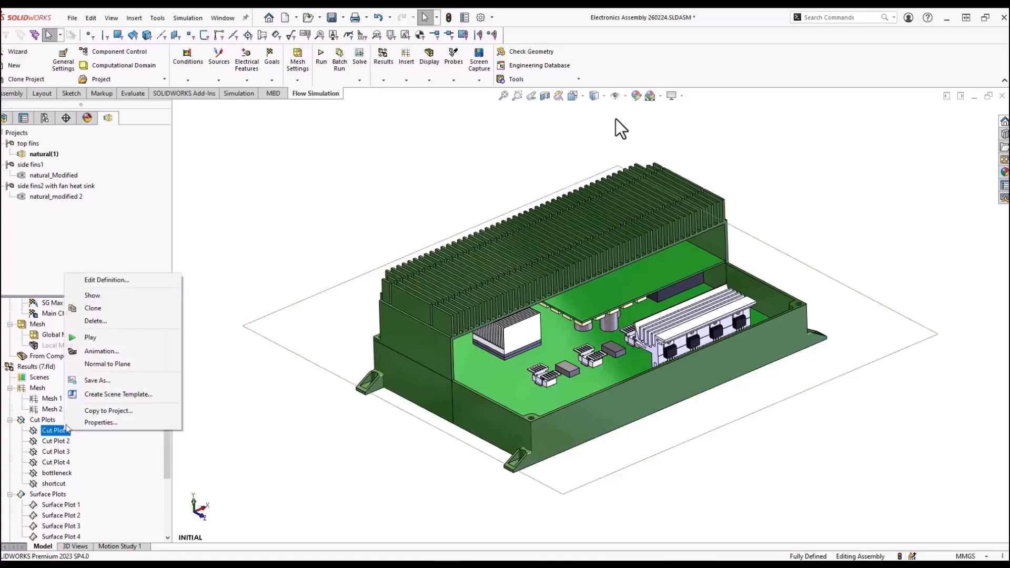
pyautogui.click(92, 295)
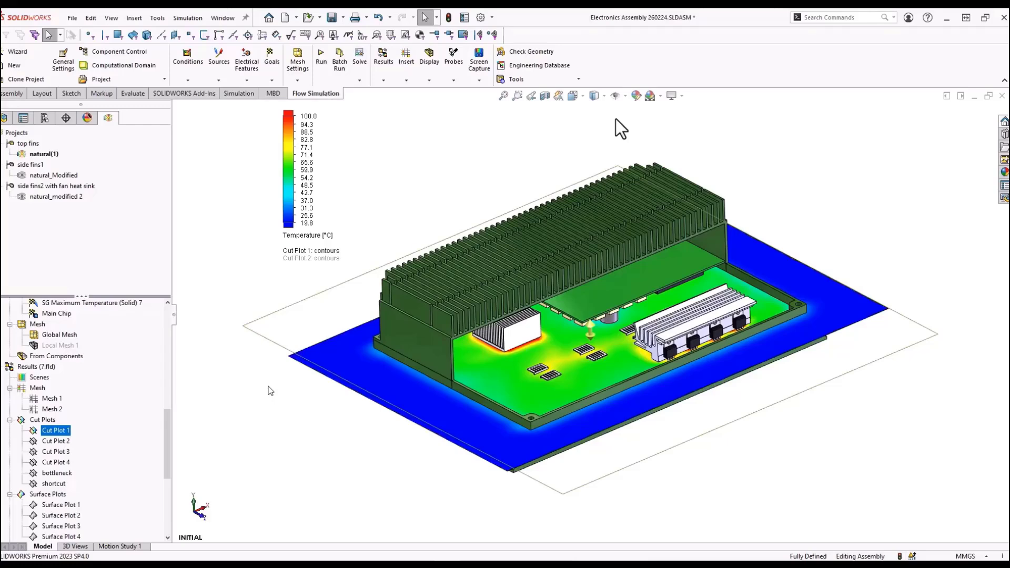
pyautogui.moveTo(591, 330)
pyautogui.mouseDown()
pyautogui.moveTo(592, 302)
pyautogui.moveTo(593, 318)
pyautogui.mouseUp()
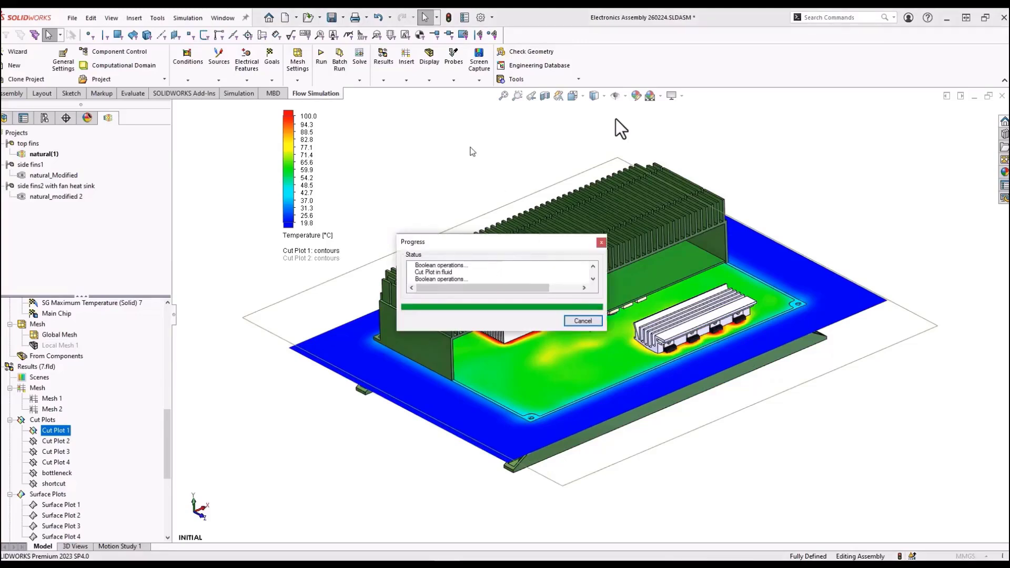
pyautogui.click(433, 81)
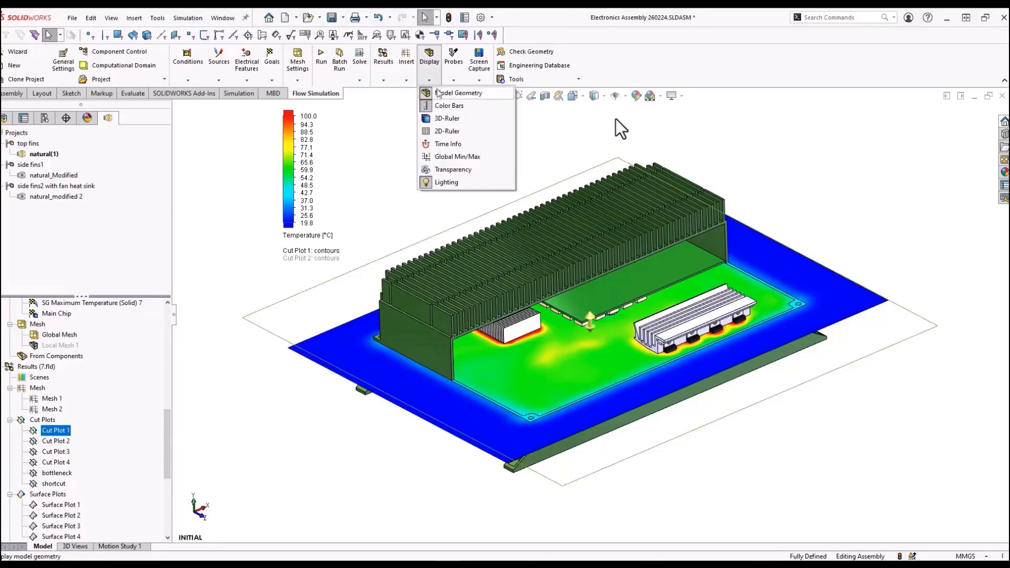
pyautogui.click(439, 93)
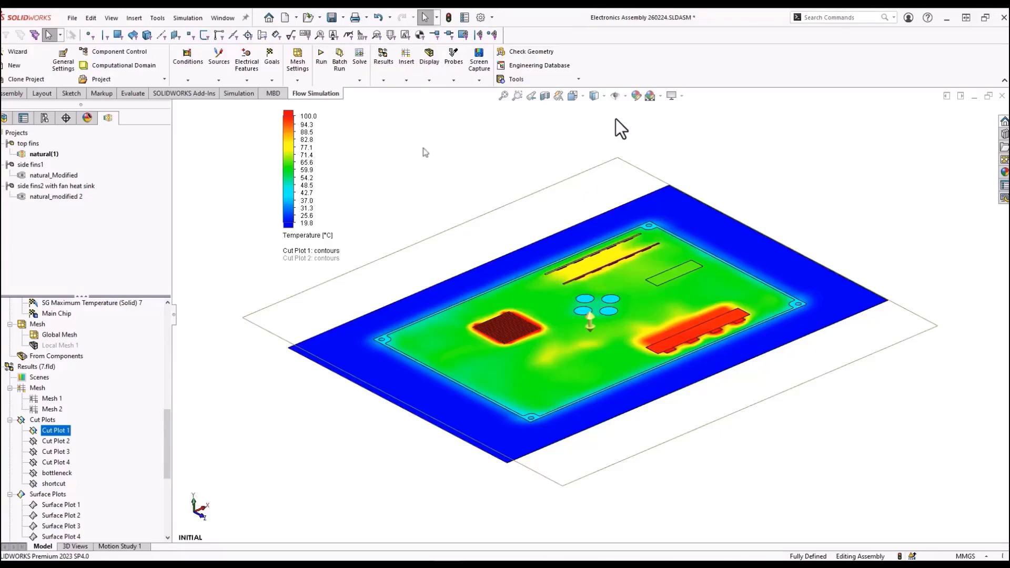
# - Show Cut Plot 2 and shift its vertical temperature plane sideways across the board
pyautogui.click(453, 80)
pyautogui.rightClick(64, 443)
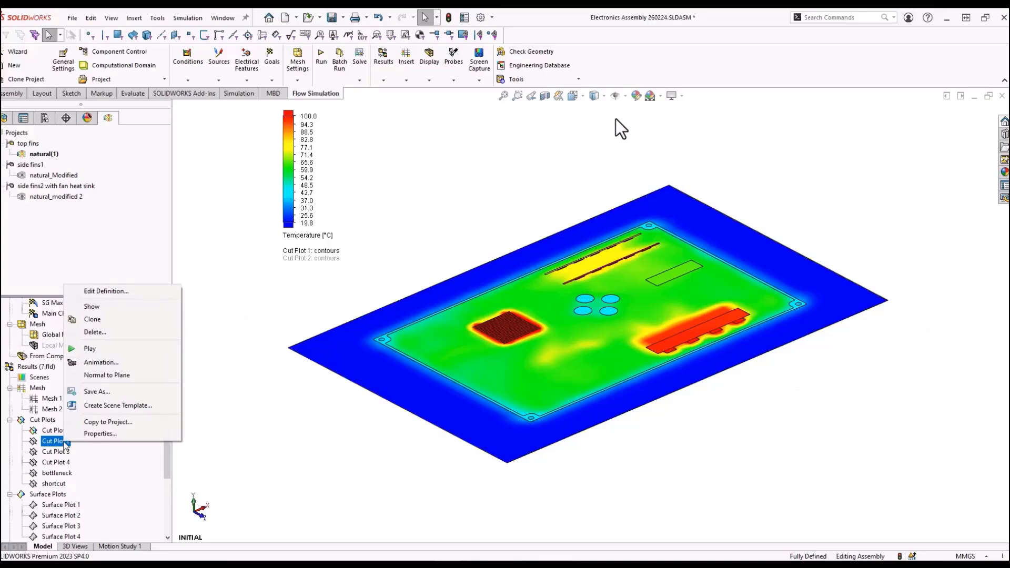
pyautogui.click(92, 306)
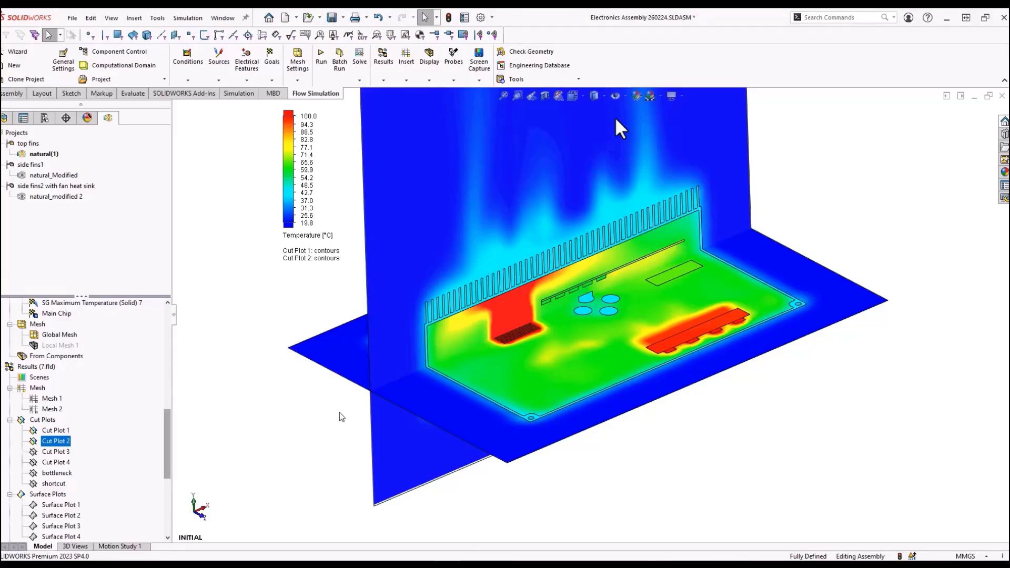
pyautogui.click(268, 404)
pyautogui.press('f')
pyautogui.click(55, 441)
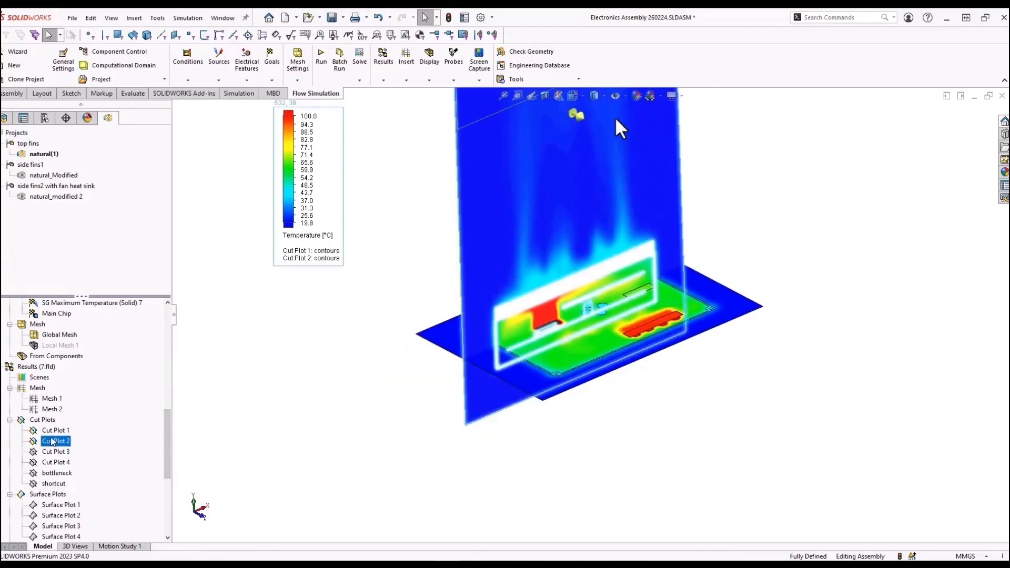
pyautogui.moveTo(570, 125); pyautogui.dragTo(593, 132)
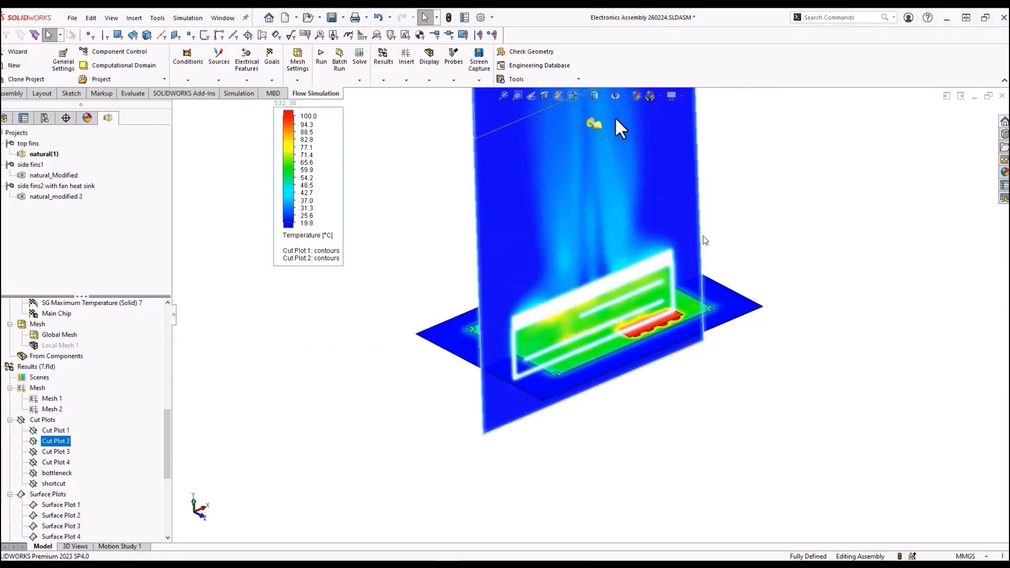
pyautogui.click(714, 248)
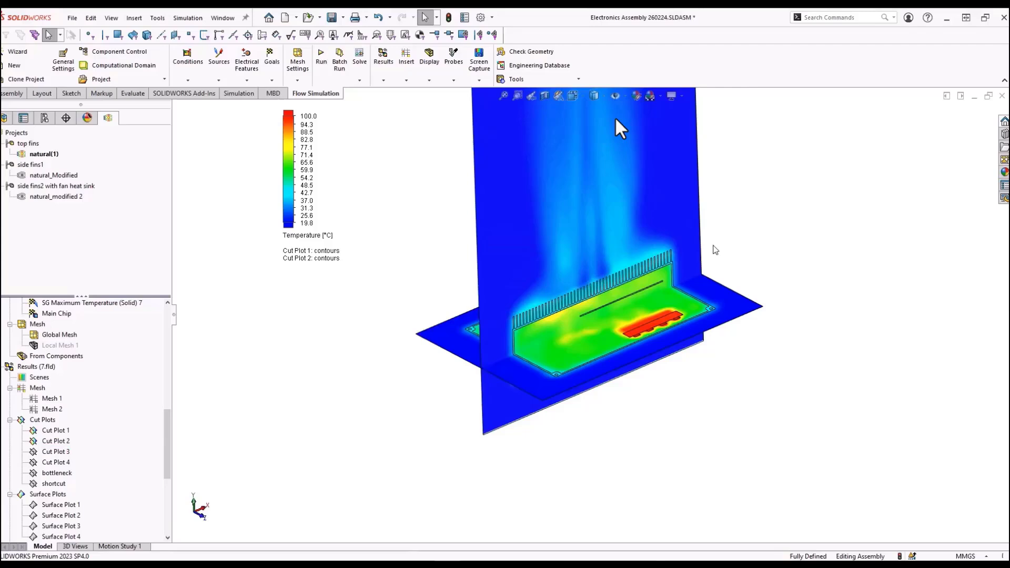
# - Probe temperature values, show Surface Plot 1 on the chip, and hide Cut Plot 2
pyautogui.click(451, 57)
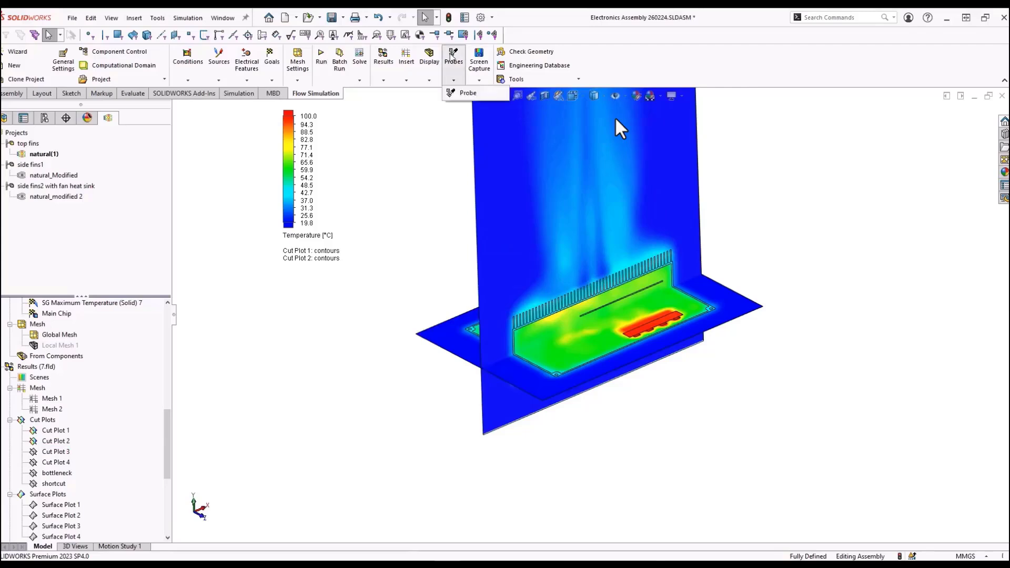
pyautogui.click(466, 92)
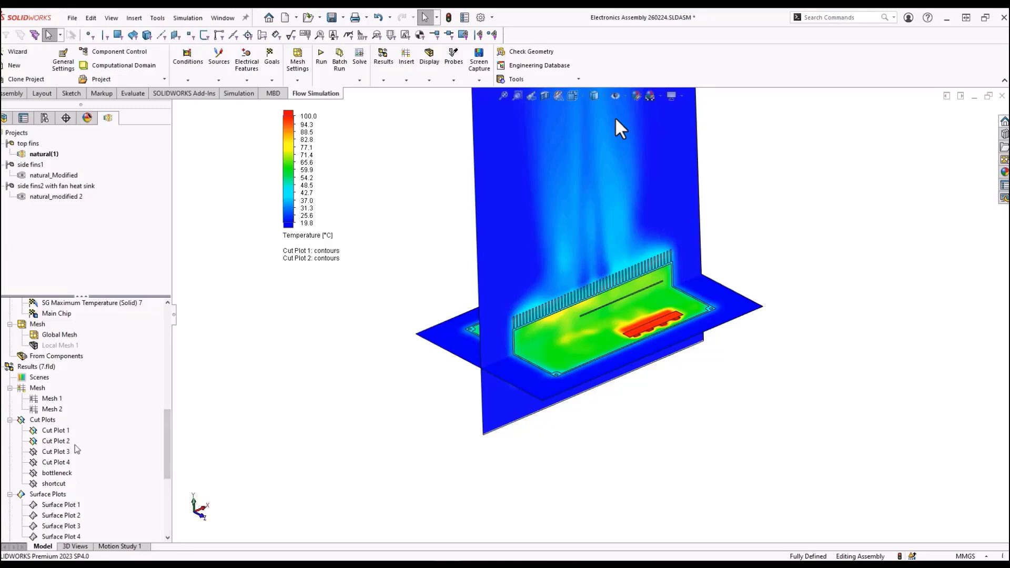
pyautogui.click(59, 505)
pyautogui.rightClick(59, 505)
pyautogui.click(96, 394)
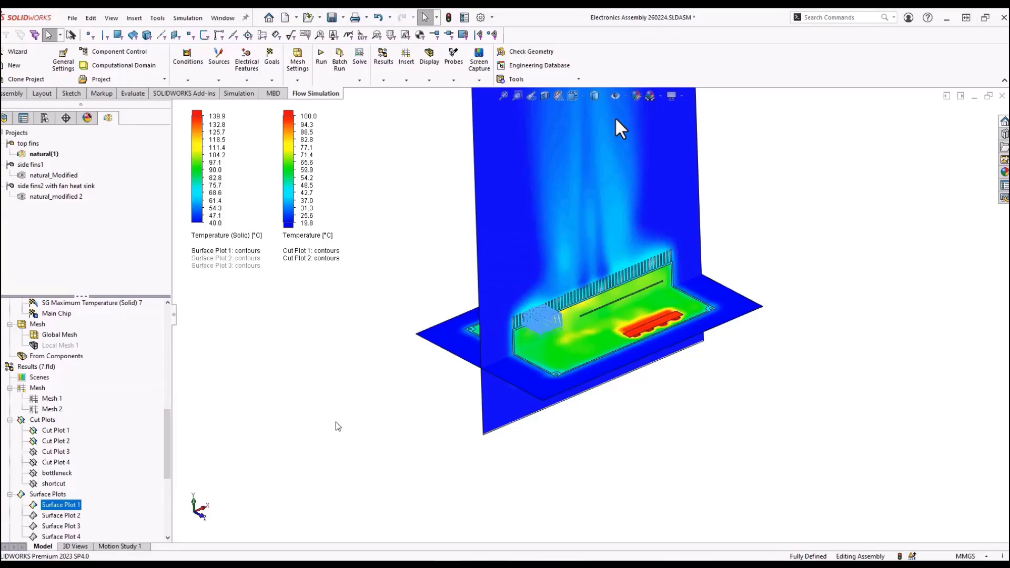
pyautogui.click(360, 428)
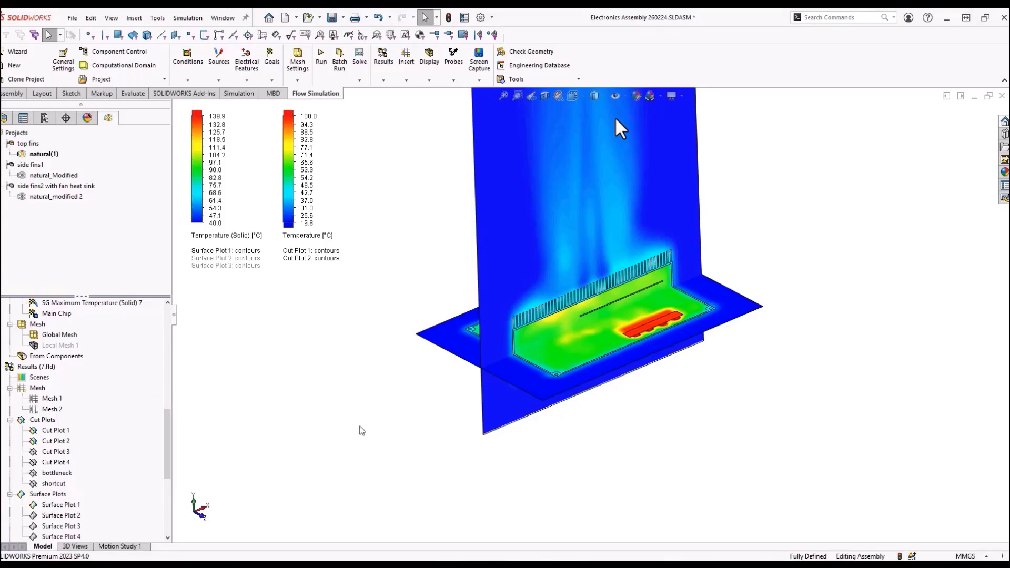
pyautogui.click(58, 443)
pyautogui.rightClick(66, 445)
pyautogui.click(68, 447)
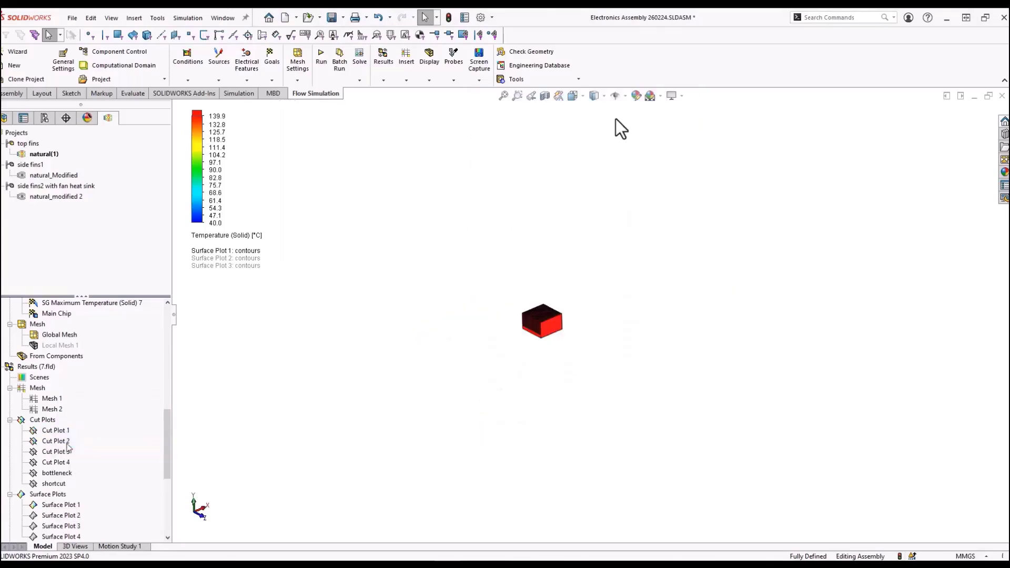
# - Show Surface Plots 2, 3 and 4 on the boards, components and enclosure
pyautogui.rightClick(68, 516)
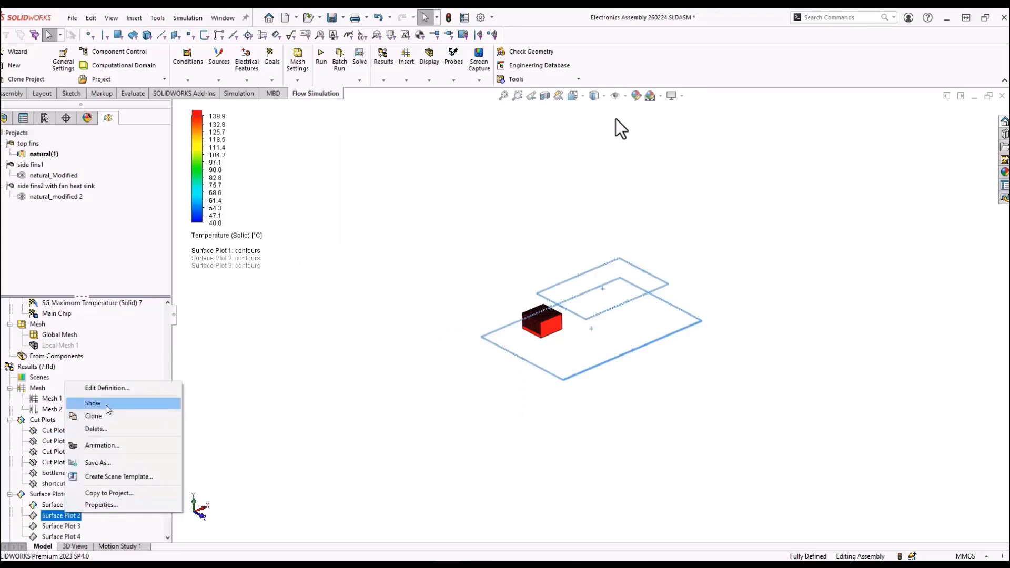
pyautogui.click(107, 404)
pyautogui.click(58, 527)
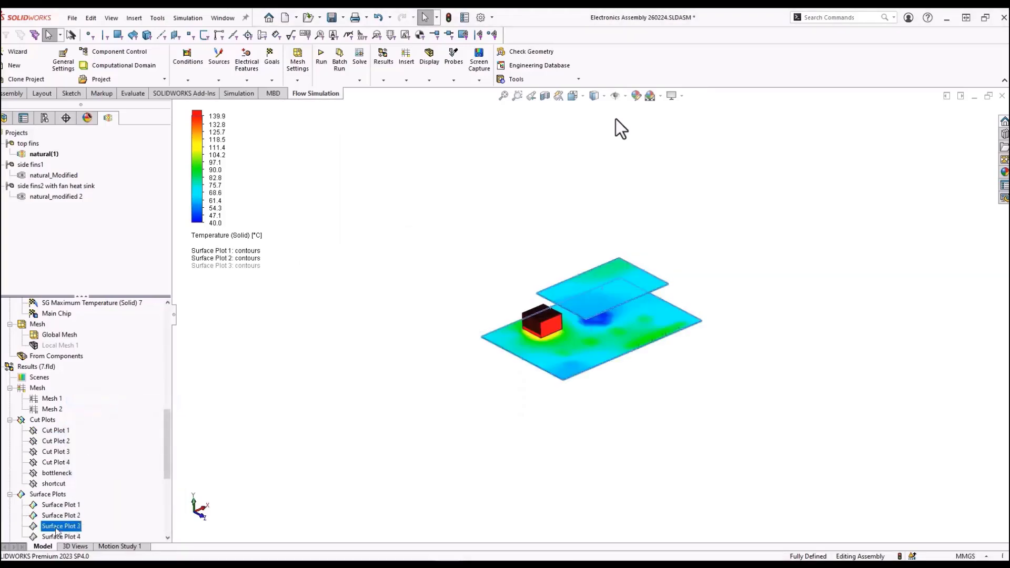
pyautogui.rightClick(57, 528)
pyautogui.click(113, 417)
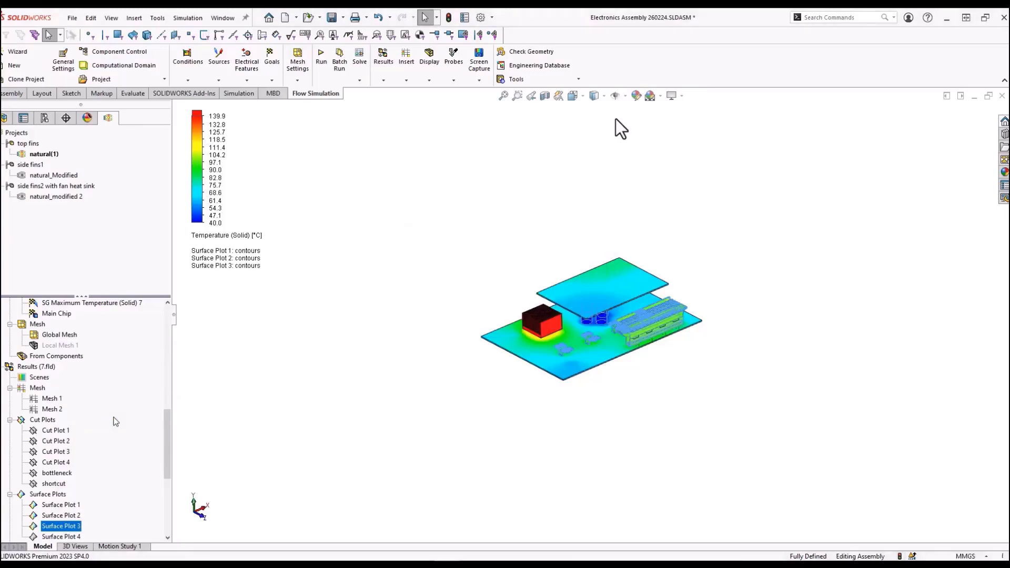
pyautogui.click(360, 429)
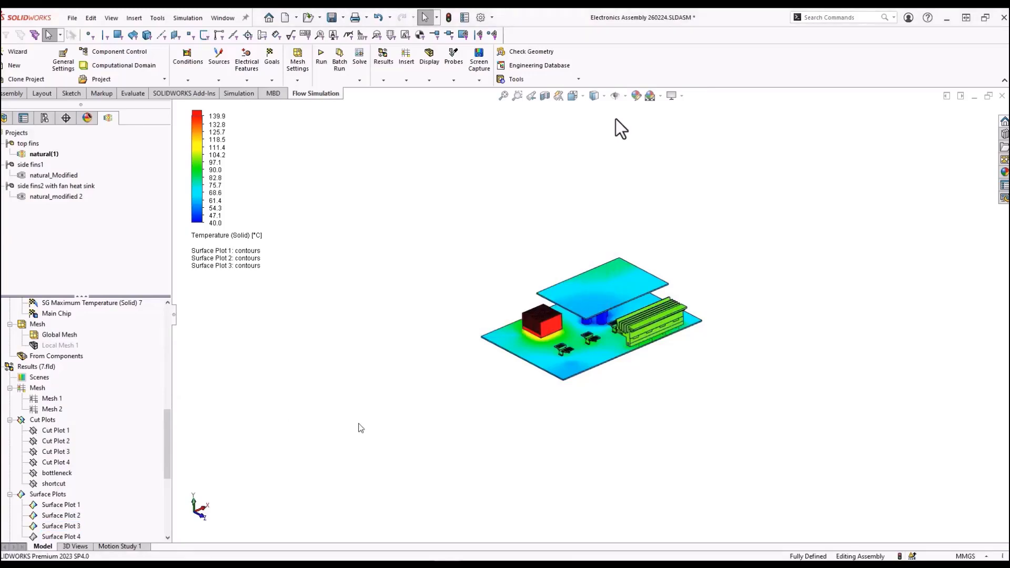
pyautogui.click(63, 536)
pyautogui.rightClick(64, 536)
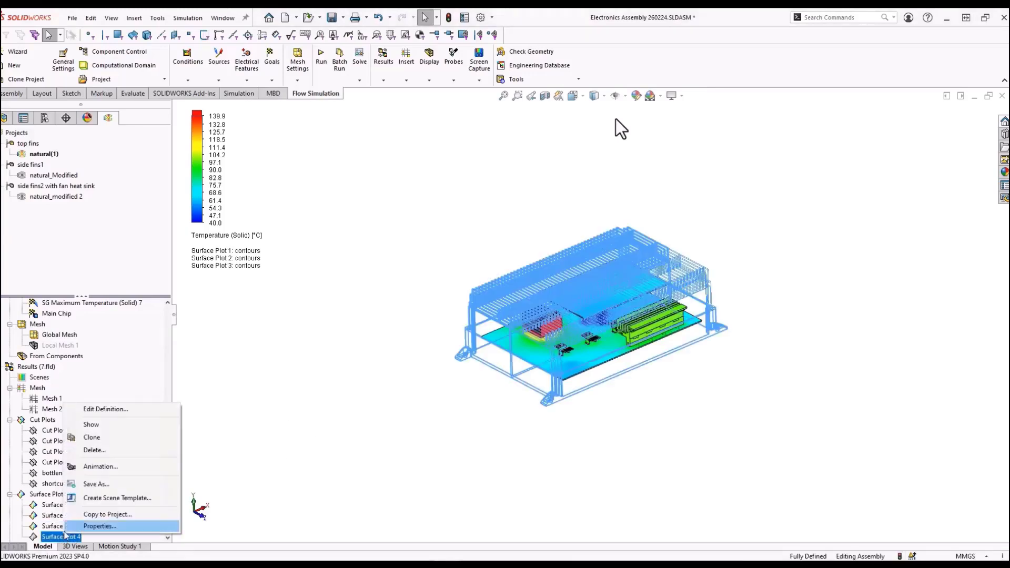
pyautogui.click(107, 425)
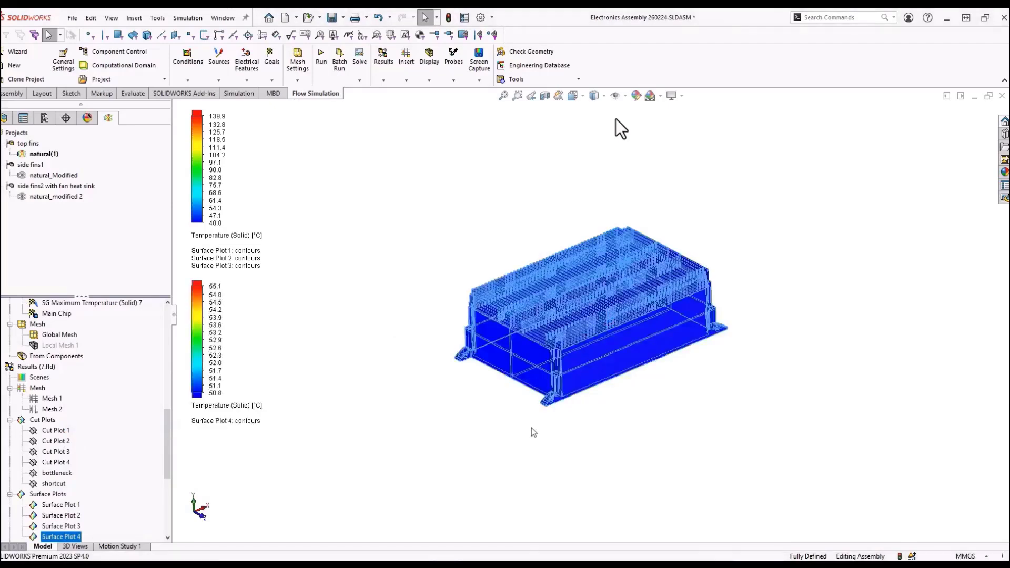
# - Open Surface Plot 4's definition for editing
pyautogui.scroll(-2, 113, 450)
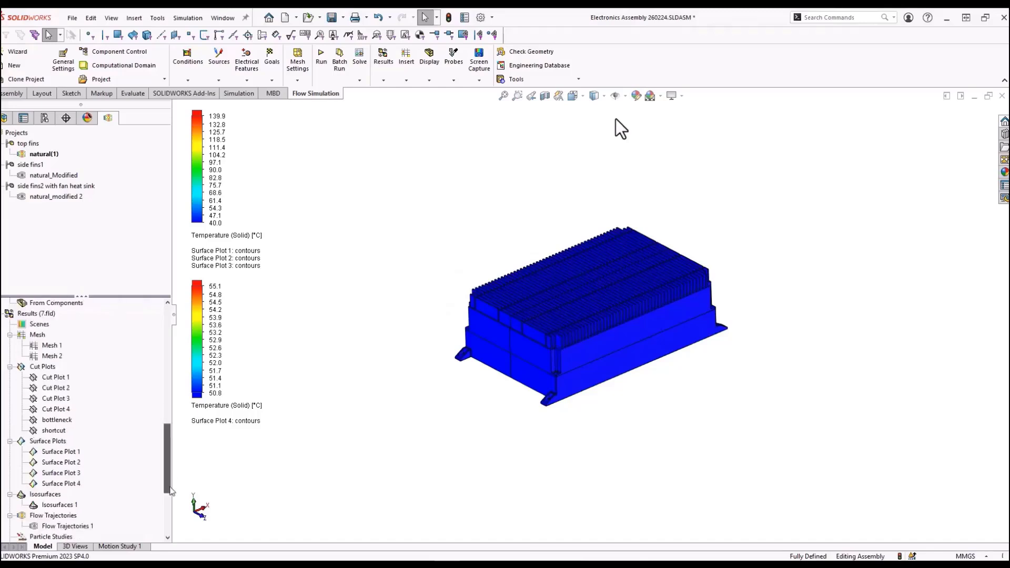
pyautogui.scroll(-3, 113, 450)
pyautogui.rightClick(67, 399)
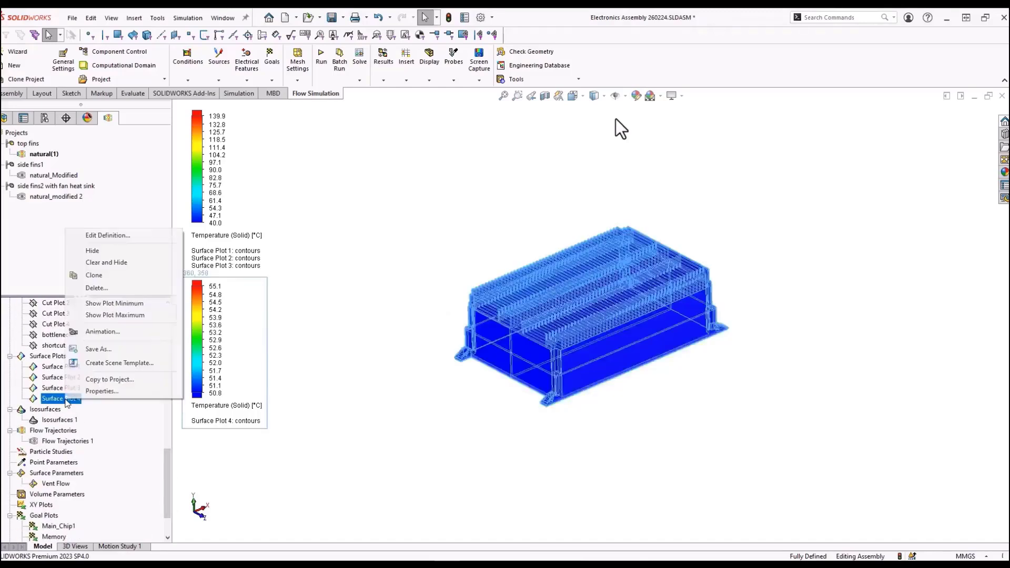
pyautogui.click(131, 237)
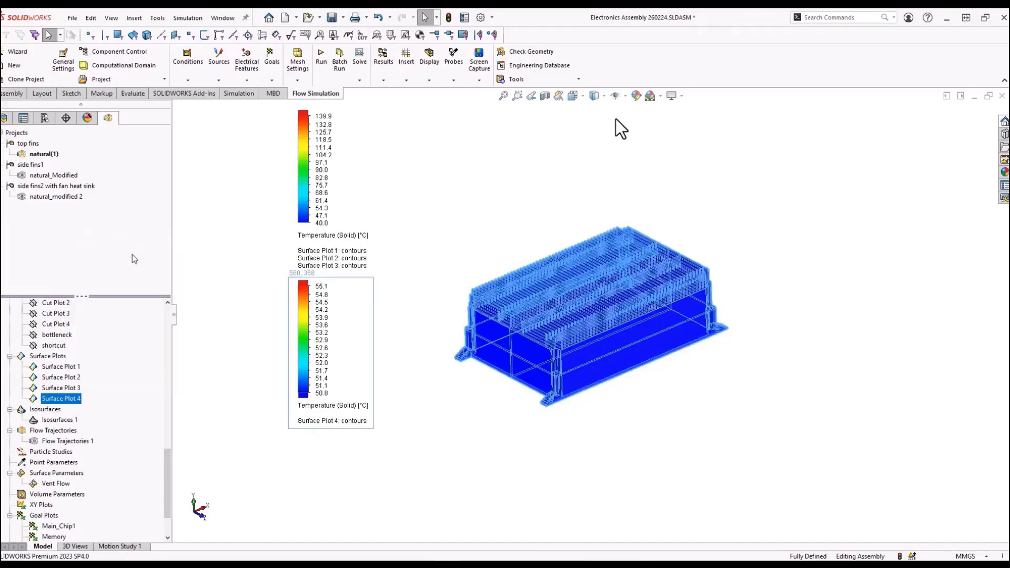
# - Remove the Split3[1] face from Surface Plot 4 and confirm
pyautogui.rightClick(43, 204)
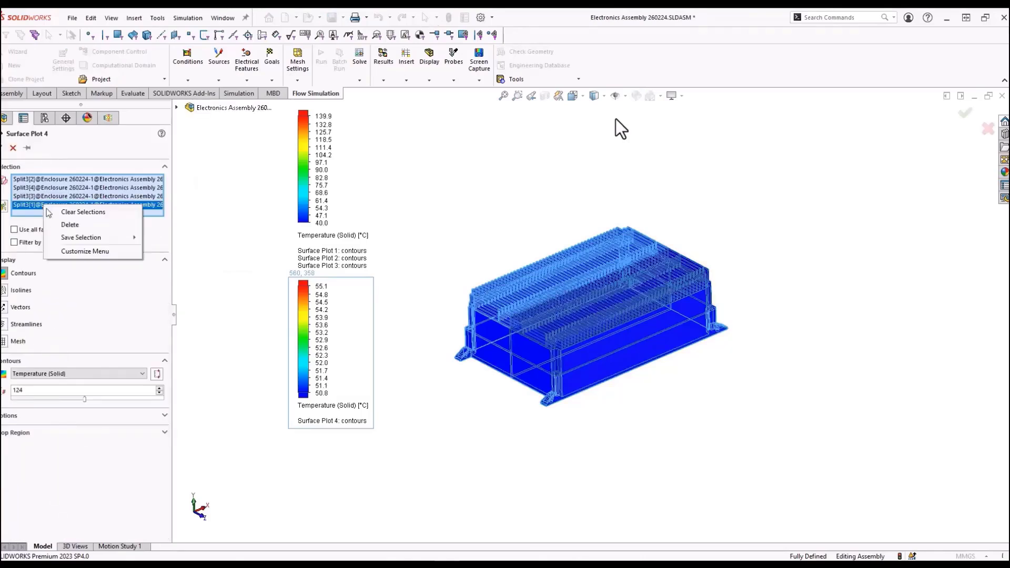
pyautogui.click(68, 223)
pyautogui.click(1, 148)
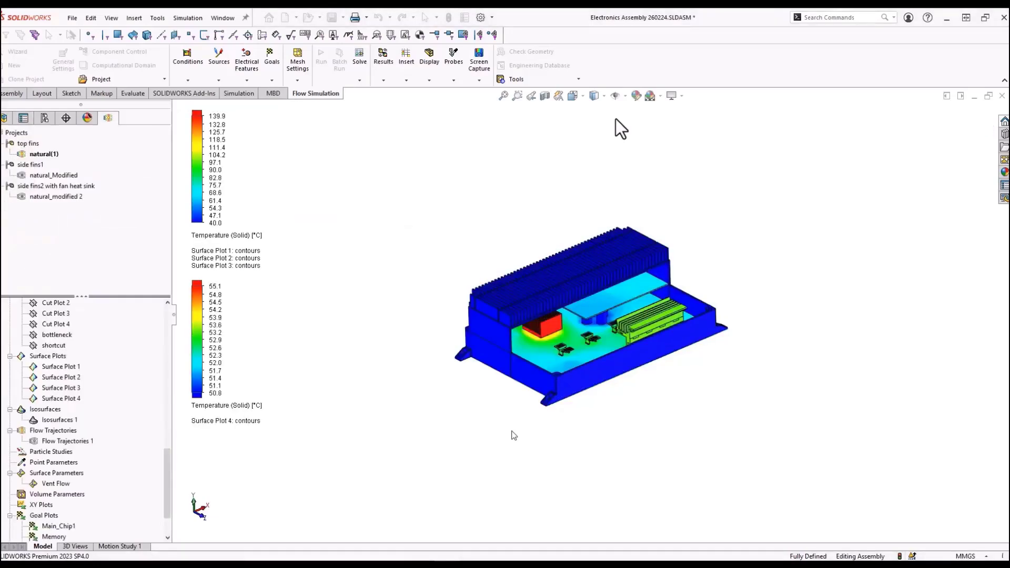
# - Fit Surface Plot 4's color bar to its plotted range, 41.2–44.0 °C
pyautogui.scroll(3, 559, 363)
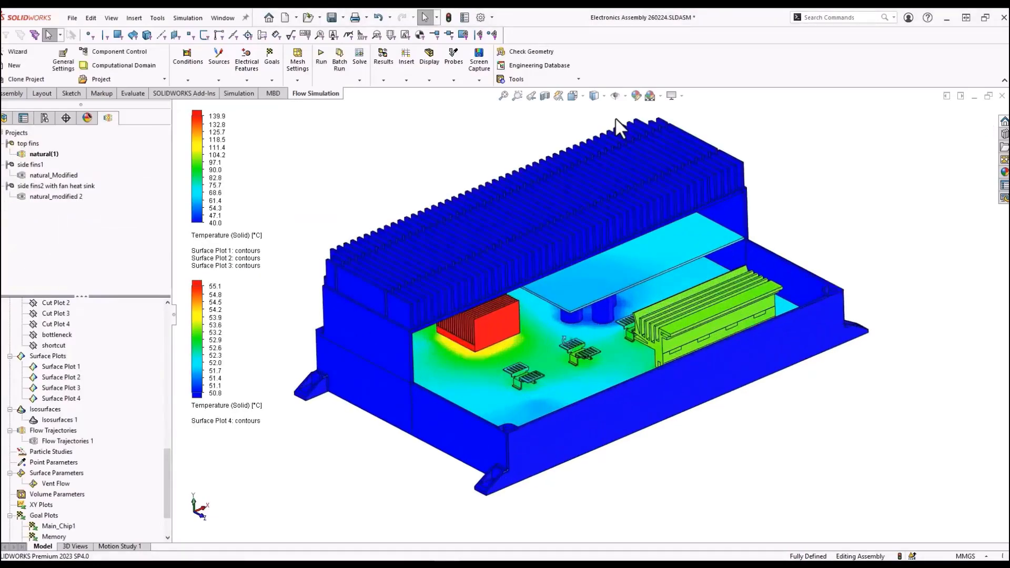
pyautogui.moveTo(568, 346)
pyautogui.mouseDown(button='middle')
pyautogui.moveTo(263, 341)
pyautogui.moveTo(190, 297)
pyautogui.mouseUp(button='middle')
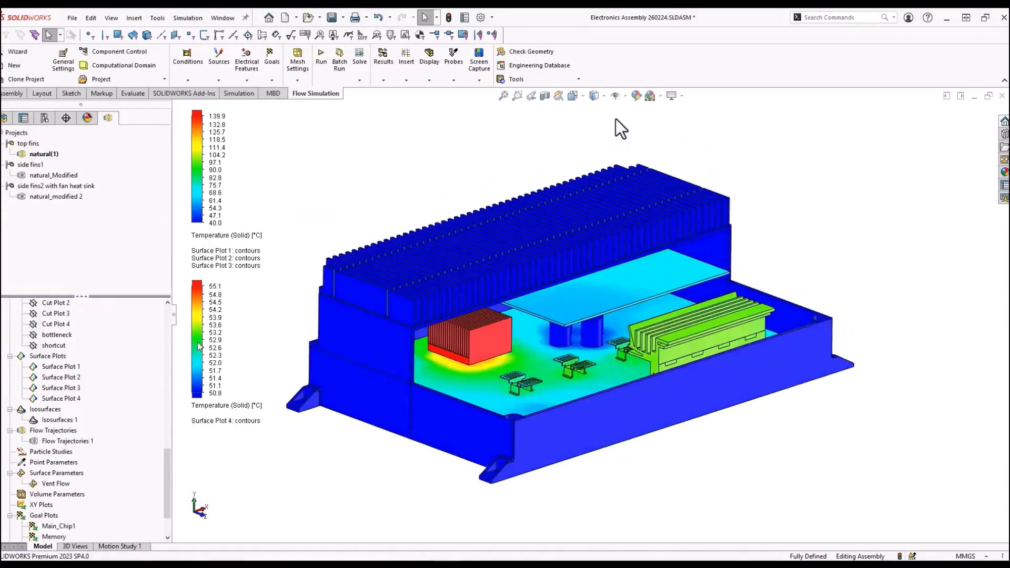
pyautogui.doubleClick(187, 298)
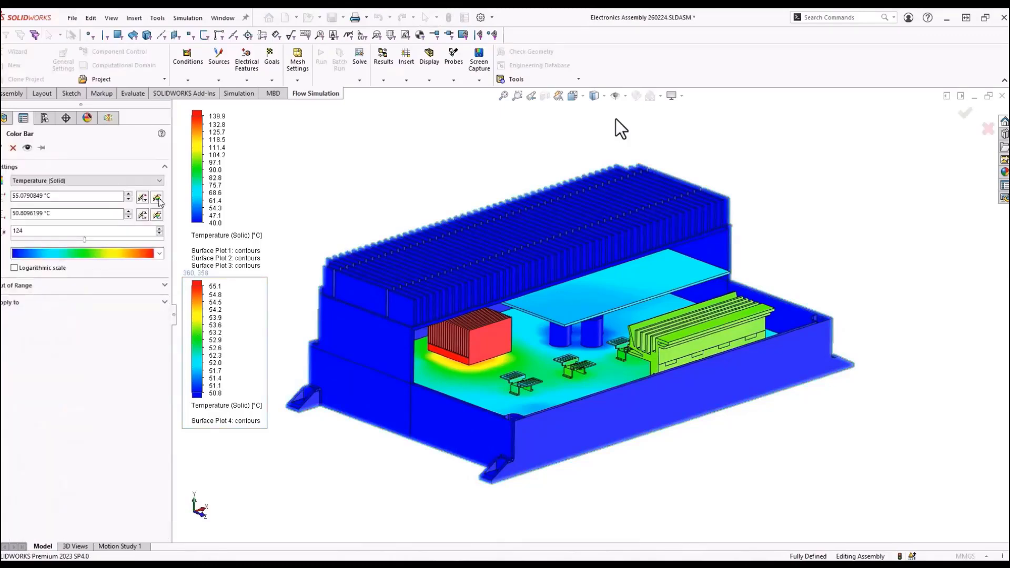
pyautogui.click(156, 197)
pyautogui.click(156, 215)
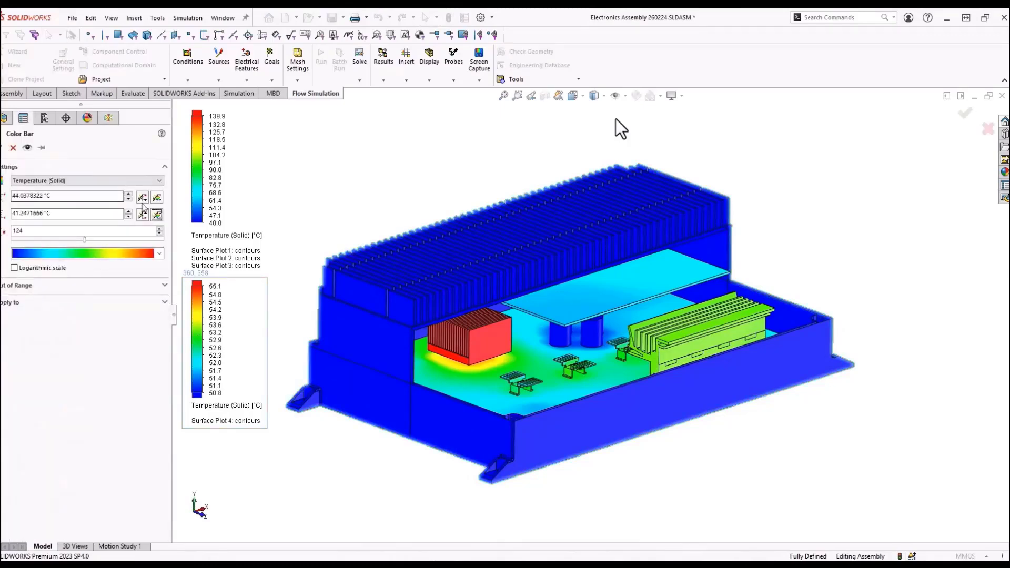
pyautogui.click(27, 148)
pyautogui.click(4, 148)
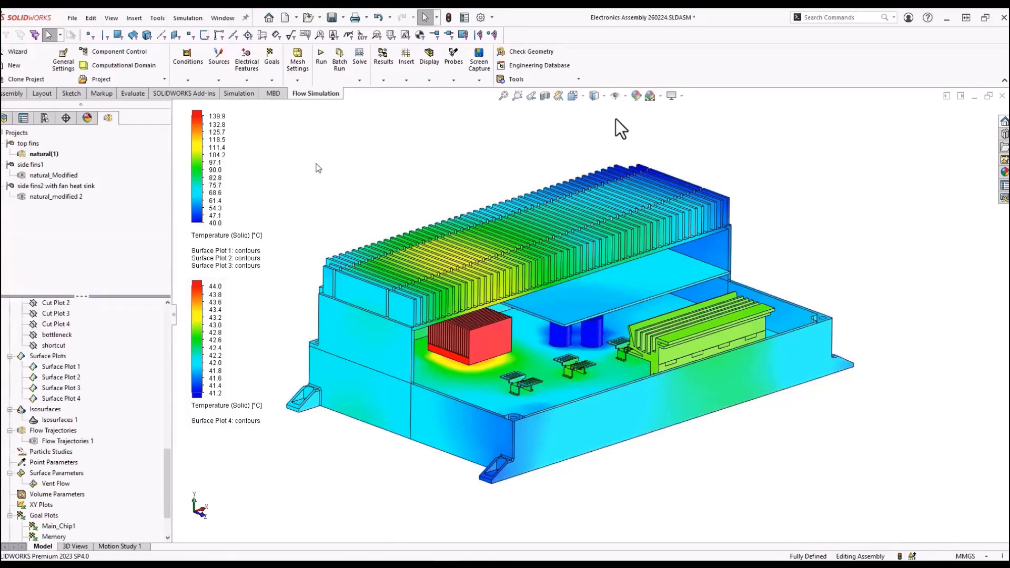
pyautogui.moveTo(515, 358)
pyautogui.mouseDown(button='middle')
pyautogui.moveTo(536, 375)
pyautogui.moveTo(326, 458)
pyautogui.mouseUp(button='middle')
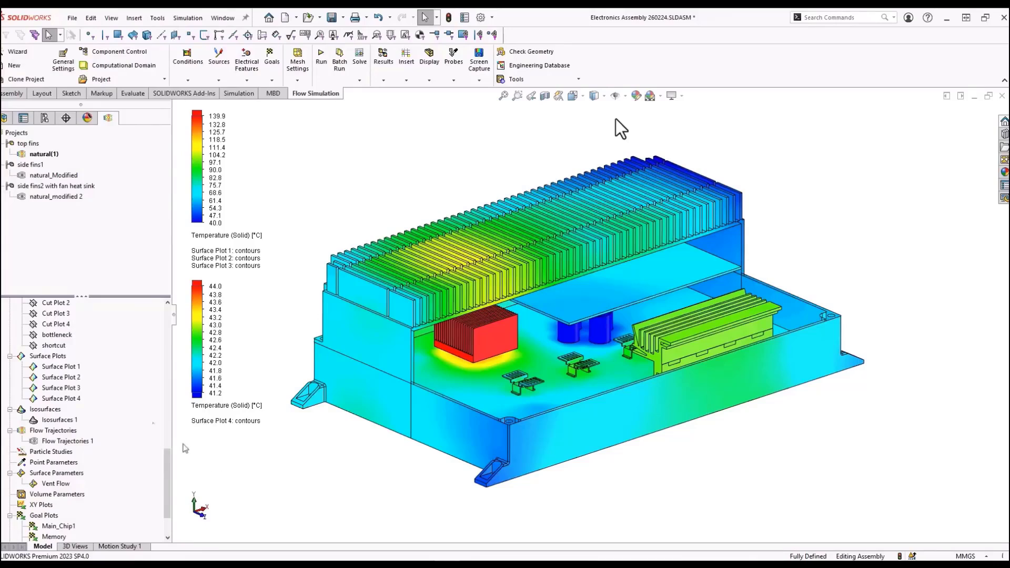
# - Show the bottleneck number cut plot
pyautogui.click(64, 337)
pyautogui.rightClick(67, 338)
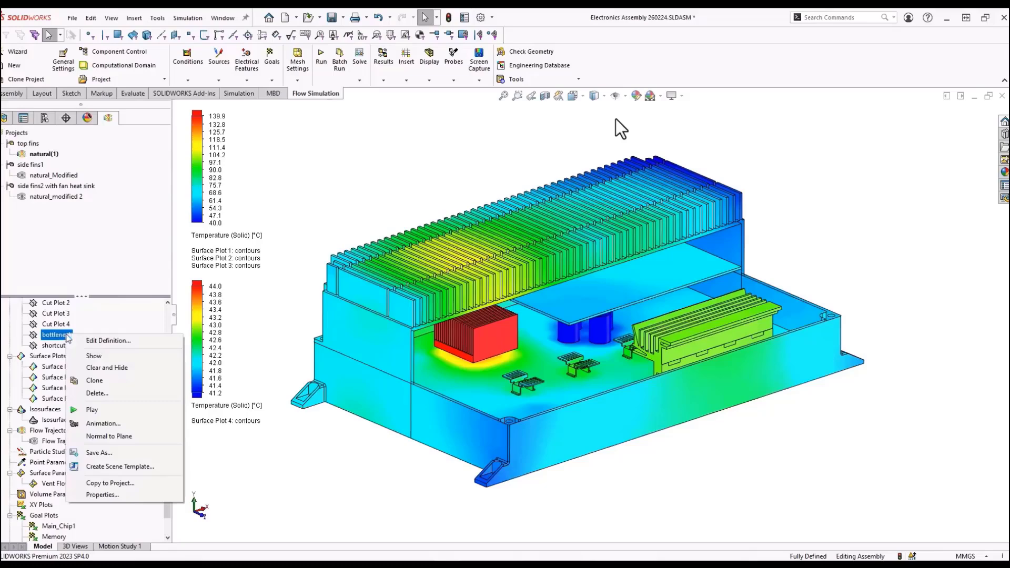
pyautogui.click(87, 353)
# - Hide Surface Plots 1, 3 and 4, leaving only the bottleneck plot
pyautogui.click(64, 368)
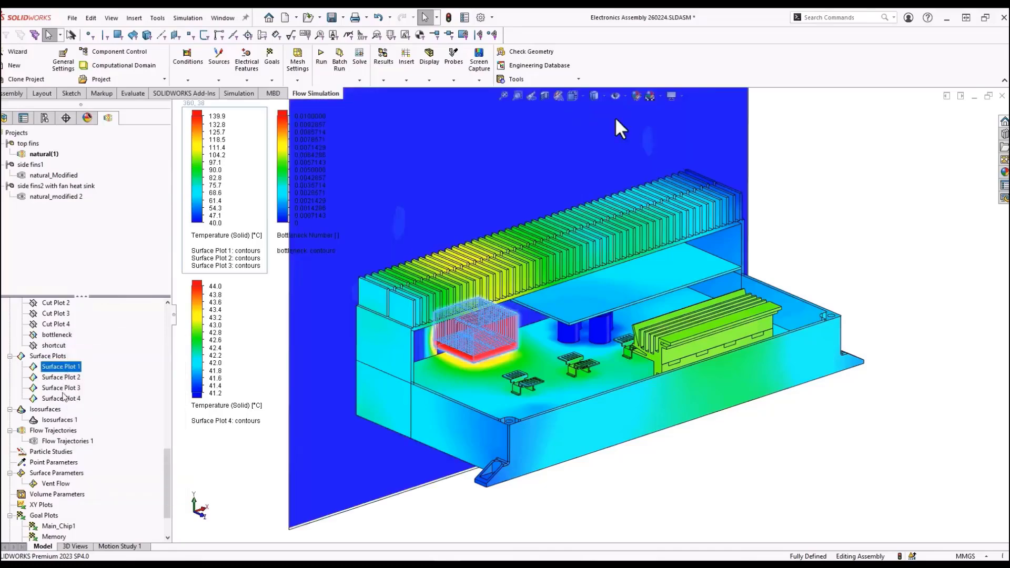
pyautogui.click(62, 388)
pyautogui.keyDown('shift'); pyautogui.click(62, 401); pyautogui.keyUp('shift')
pyautogui.rightClick(62, 401)
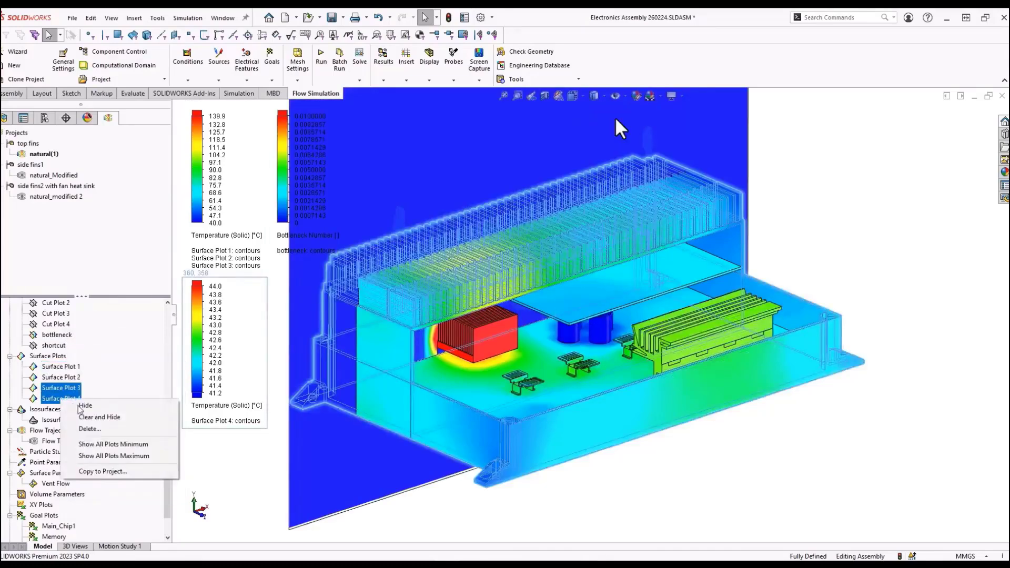
pyautogui.click(158, 404)
pyautogui.click(65, 367)
pyautogui.rightClick(69, 371)
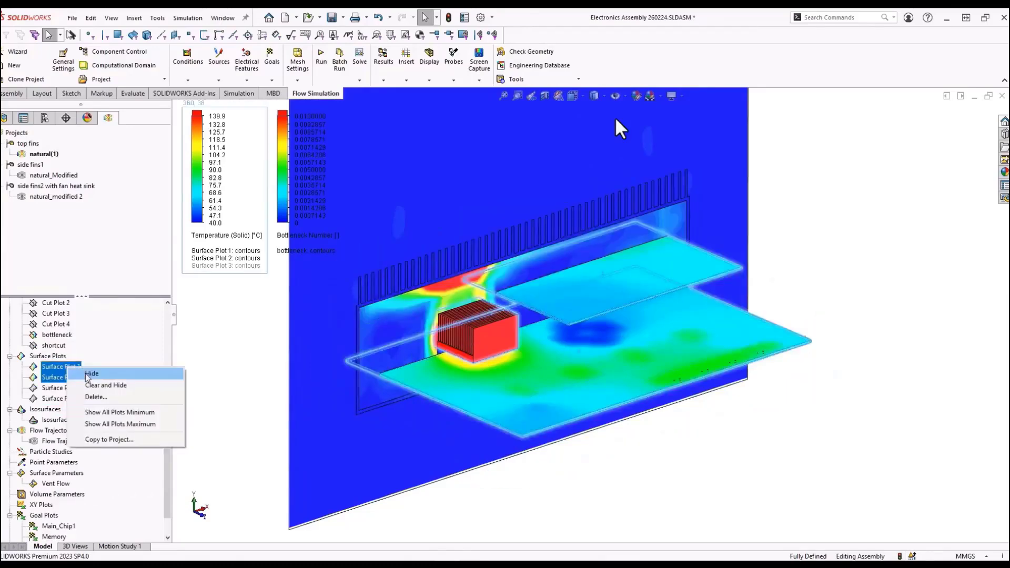
pyautogui.click(85, 374)
pyautogui.click(560, 503)
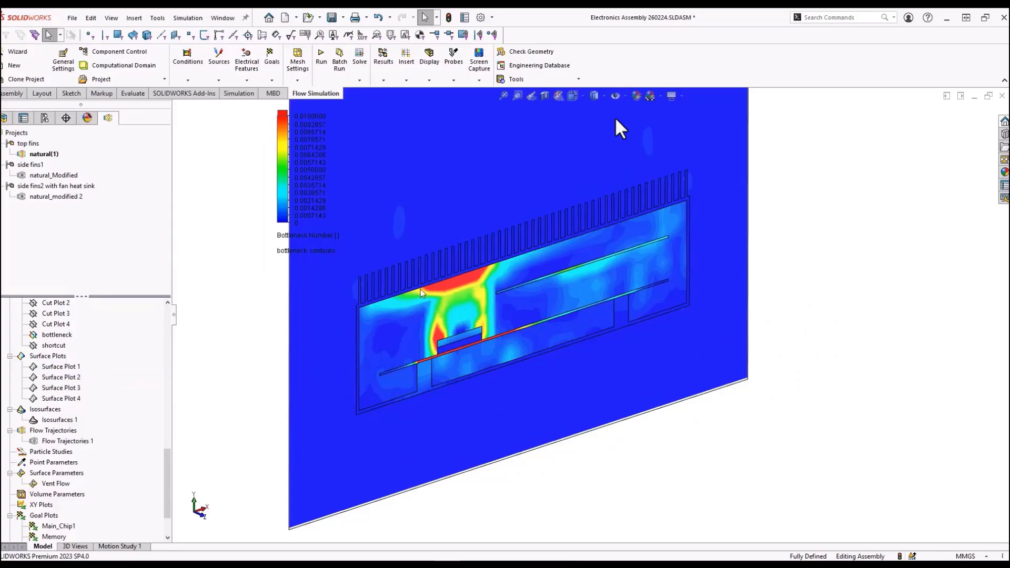
pyautogui.scroll(-2, 426, 300)
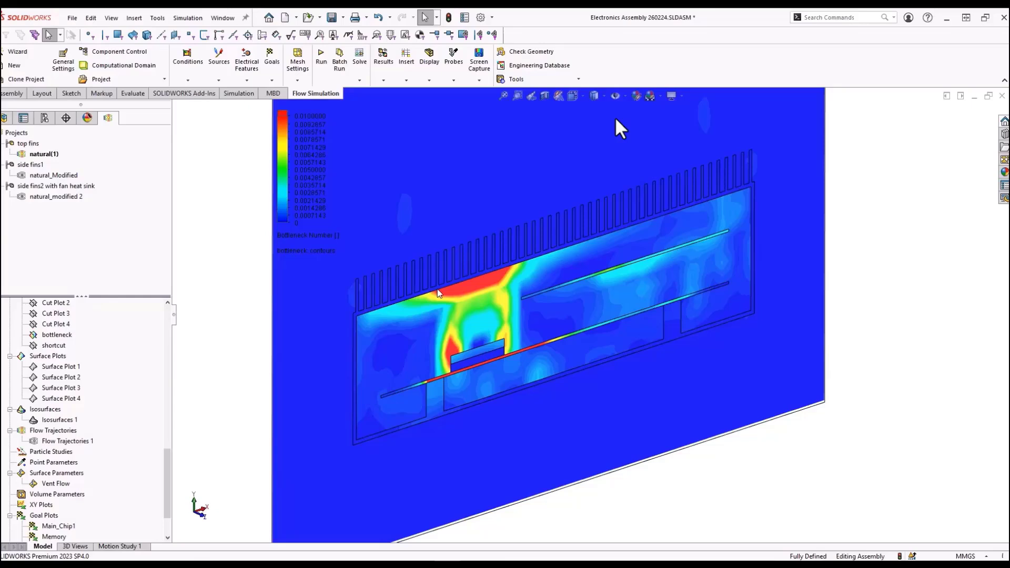
pyautogui.rightClick(60, 336)
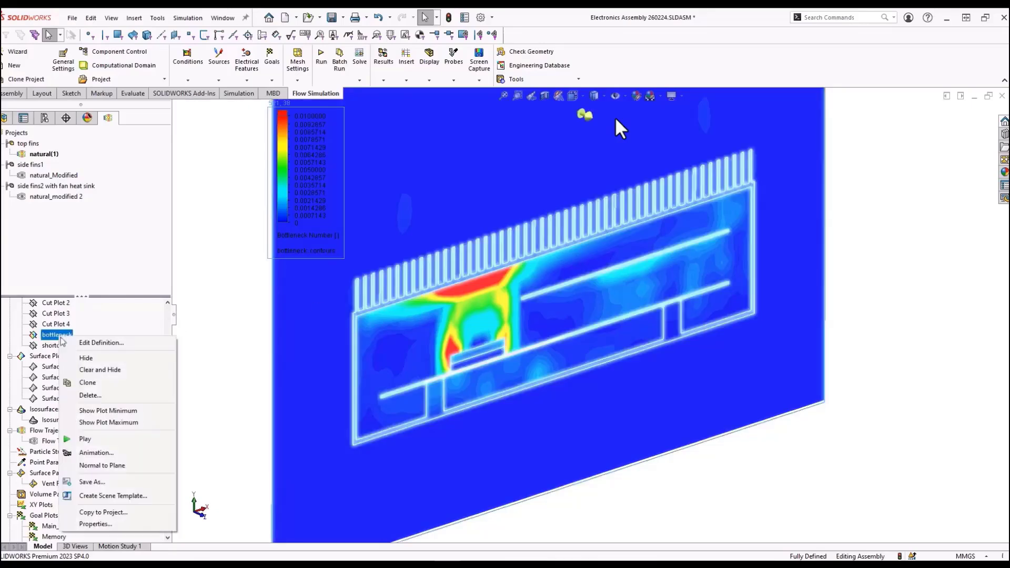
# - Hide the bottleneck plot, show the shortcut cut plot and move its legend left
pyautogui.click(84, 358)
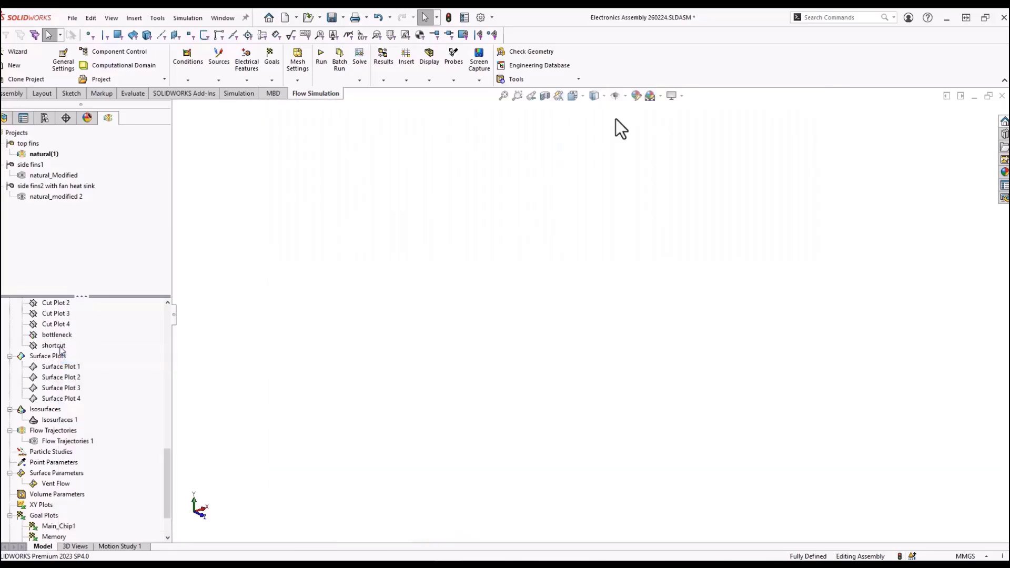
pyautogui.rightClick(60, 347)
pyautogui.click(87, 369)
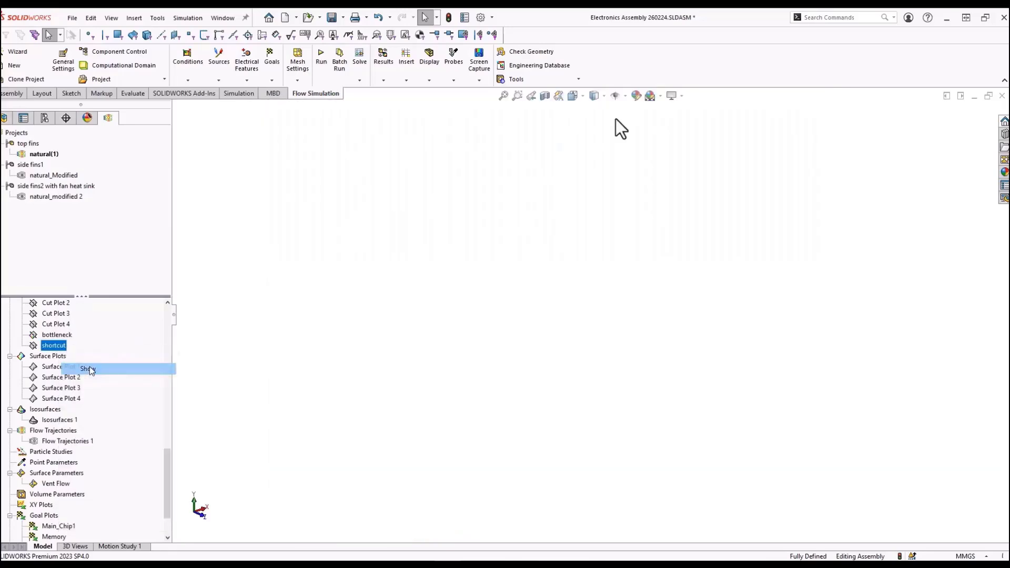
pyautogui.click(186, 361)
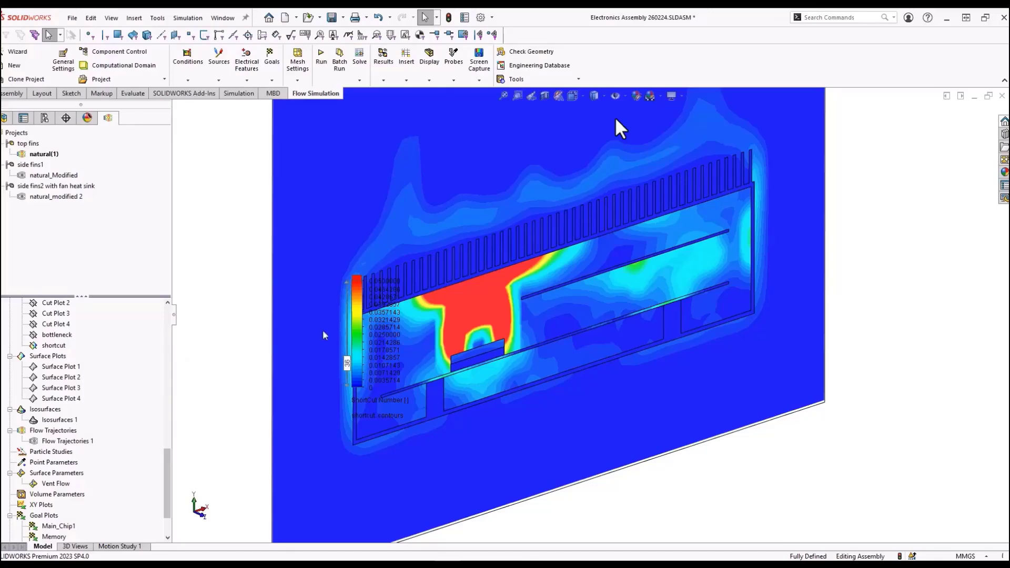
pyautogui.click(348, 324)
pyautogui.moveTo(348, 323)
pyautogui.mouseDown()
pyautogui.moveTo(263, 318)
pyautogui.moveTo(213, 331)
pyautogui.mouseUp()
pyautogui.click(237, 436)
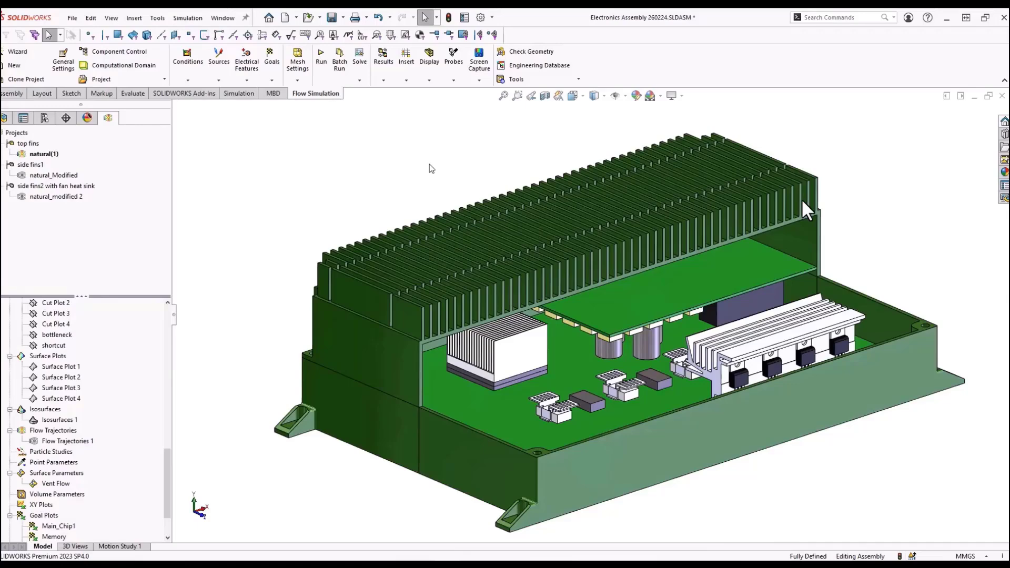
# - Show Surface Plot 4 plotting Heat Transfer Coefficient instead of temperature
pyautogui.rightClick(79, 398)
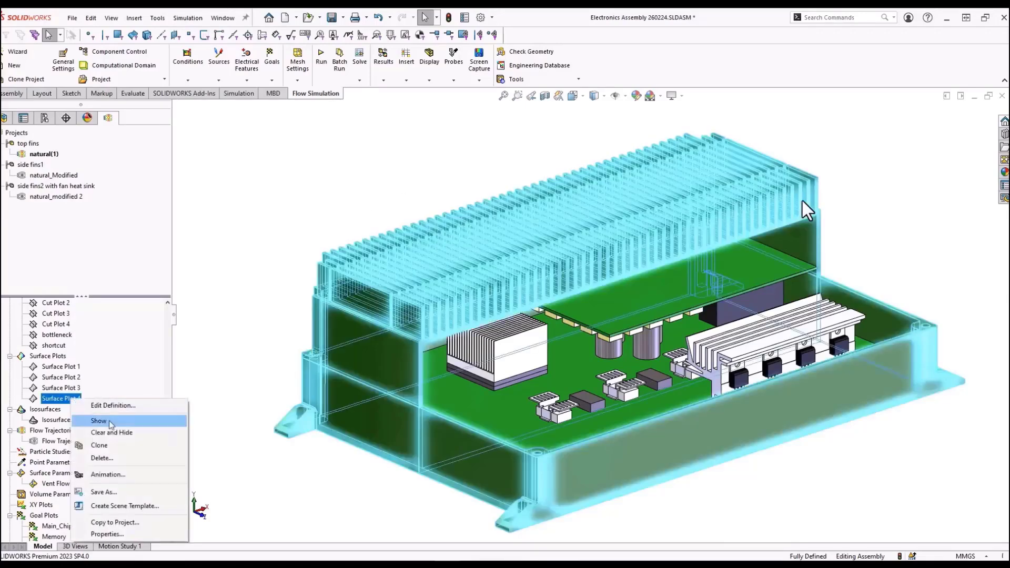
pyautogui.click(98, 421)
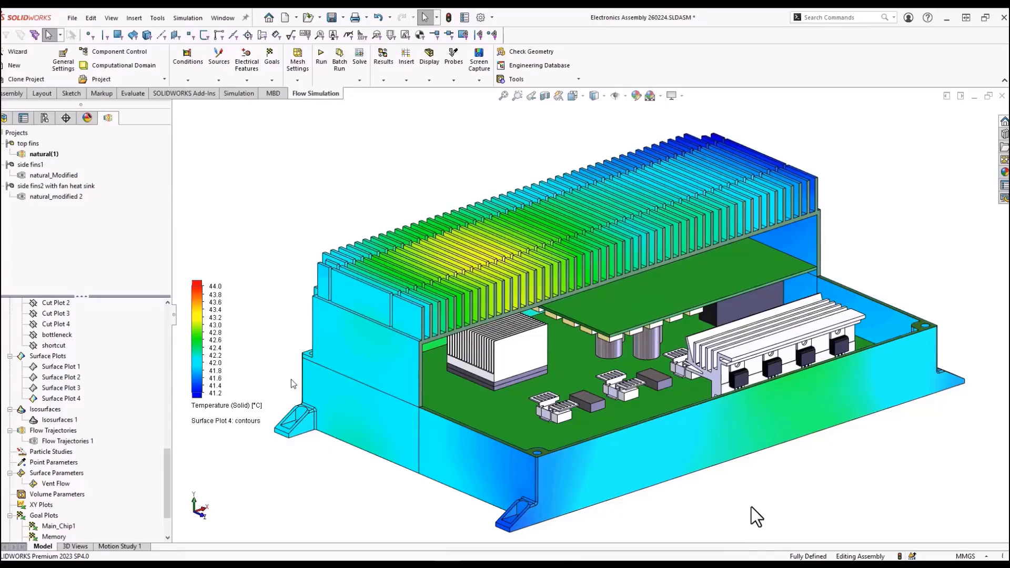
pyautogui.click(213, 406)
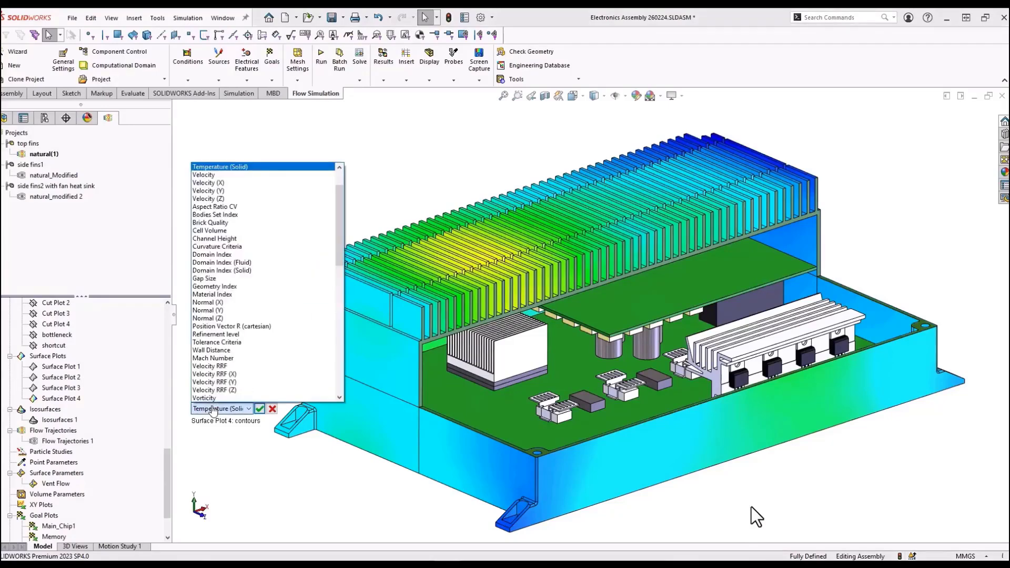
pyautogui.scroll(-3, 329, 317)
pyautogui.scroll(-3, 329, 317)
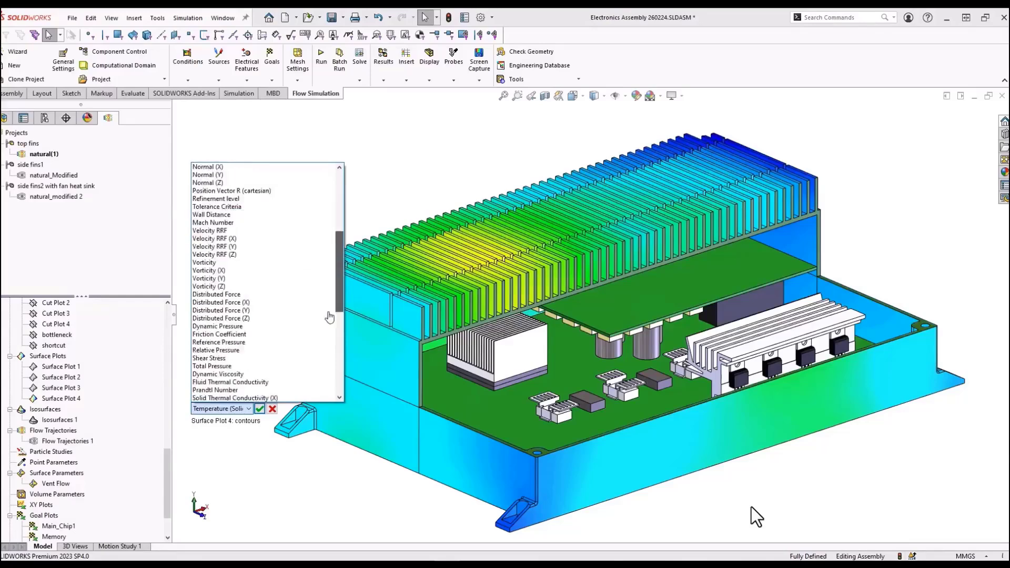
pyautogui.scroll(-4, 329, 317)
pyautogui.scroll(-1, 326, 336)
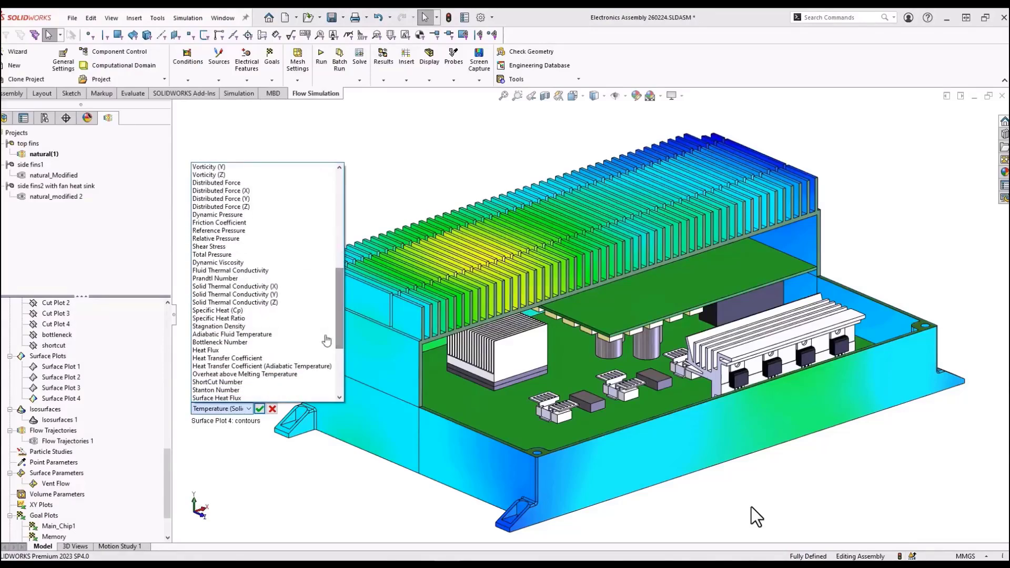
pyautogui.click(266, 358)
pyautogui.press('Return')
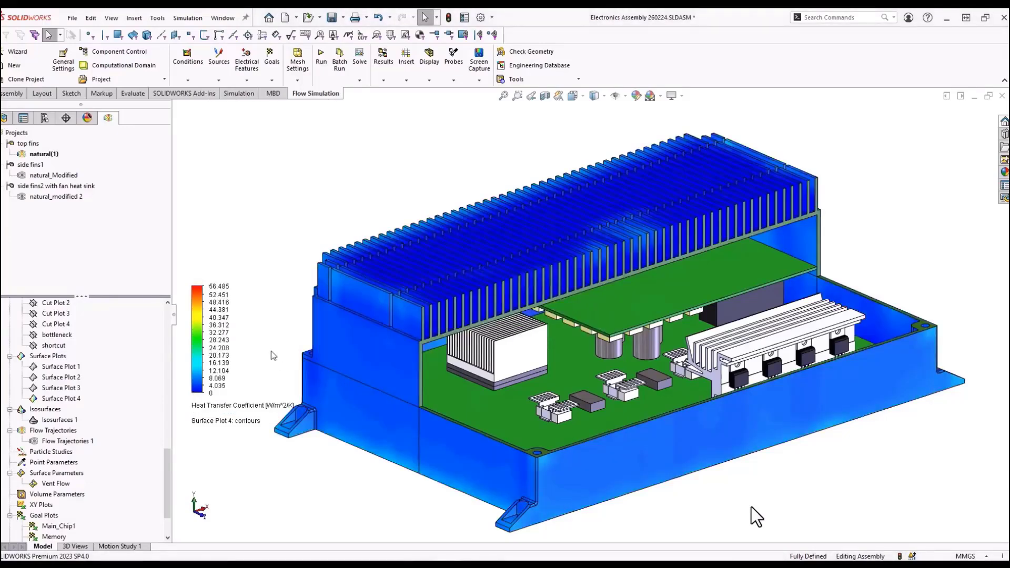
# - Cap Surface Plot 4's colour scale maximum at 20 W/m^2/K
pyautogui.doubleClick(208, 343)
pyautogui.click(157, 197)
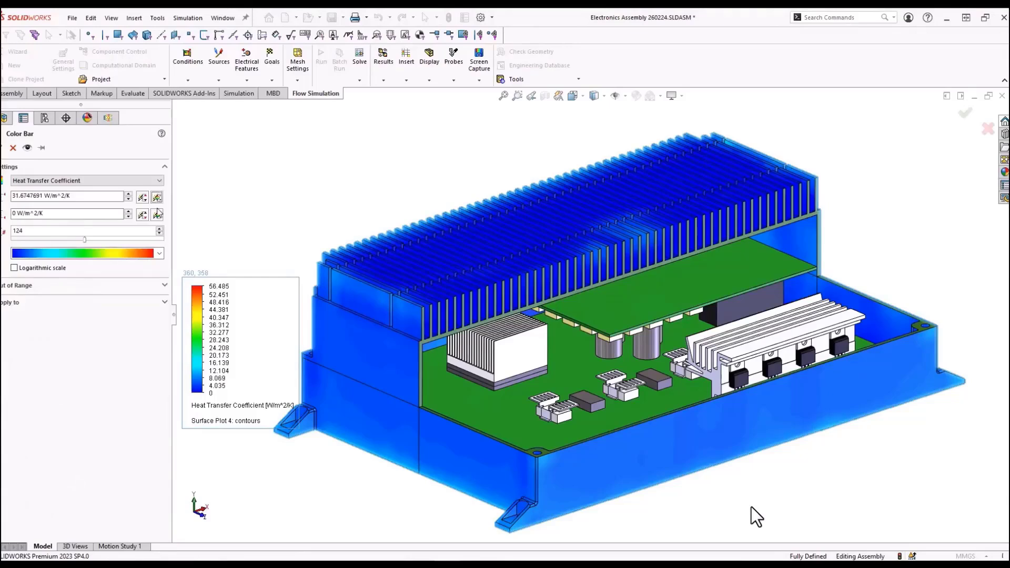
pyautogui.click(157, 214)
pyautogui.click(26, 148)
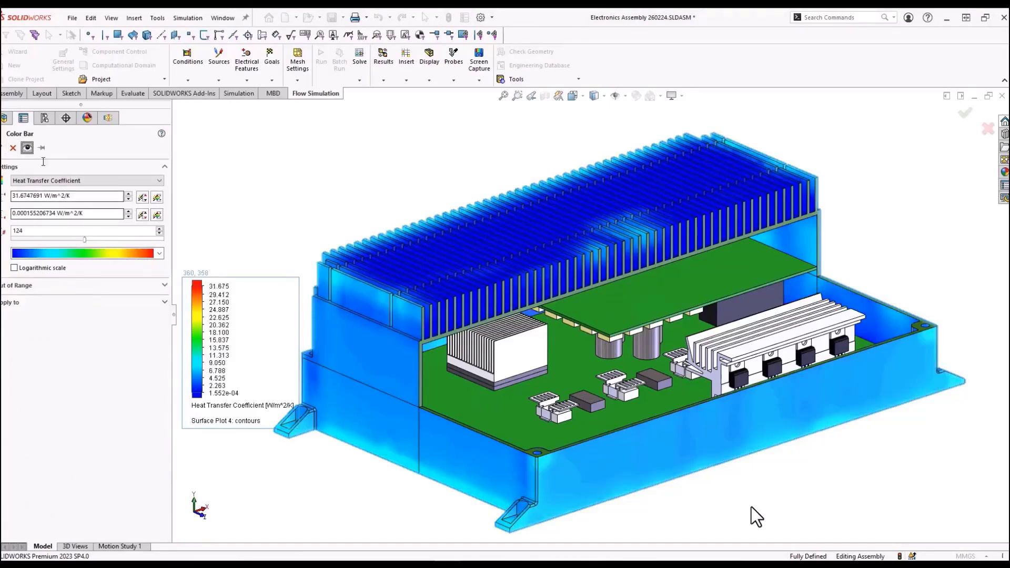
pyautogui.doubleClick(46, 198)
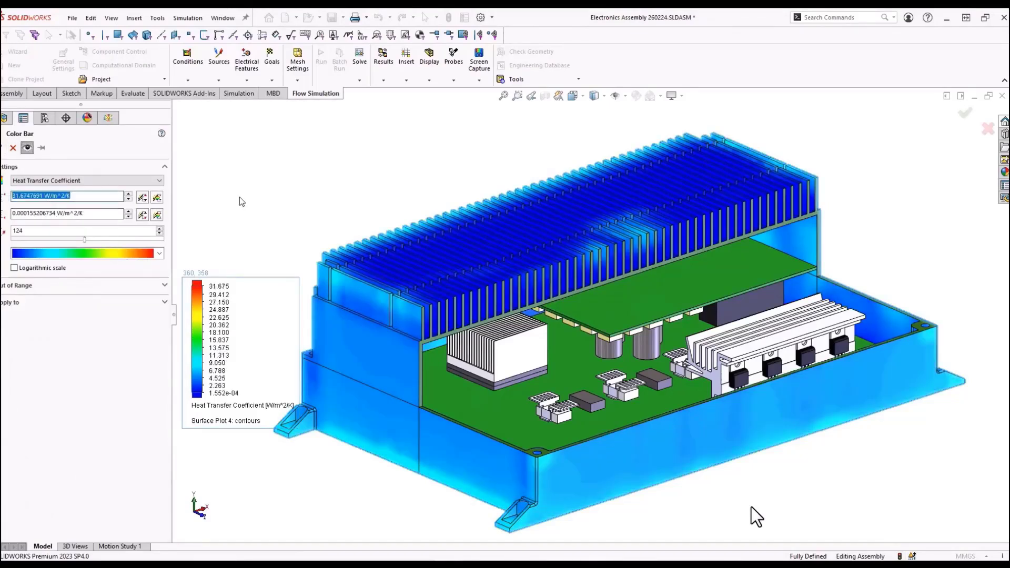
pyautogui.write('20')
pyautogui.press('Return')
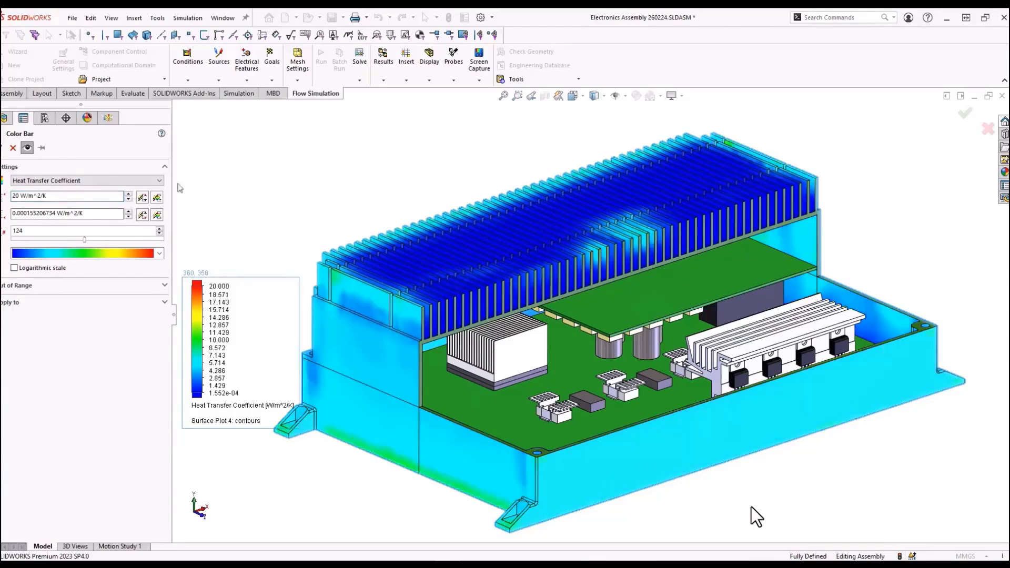
pyautogui.click(1, 148)
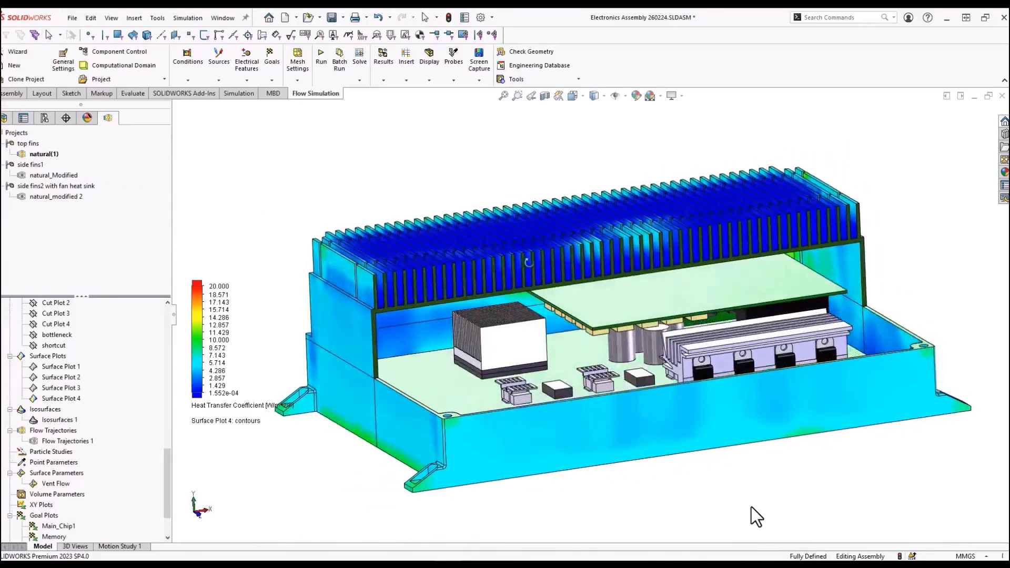
# - Orbit the model and switch to the Front view
pyautogui.moveTo(529, 262); pyautogui.dragTo(531, 268)
pyautogui.press('Escape')
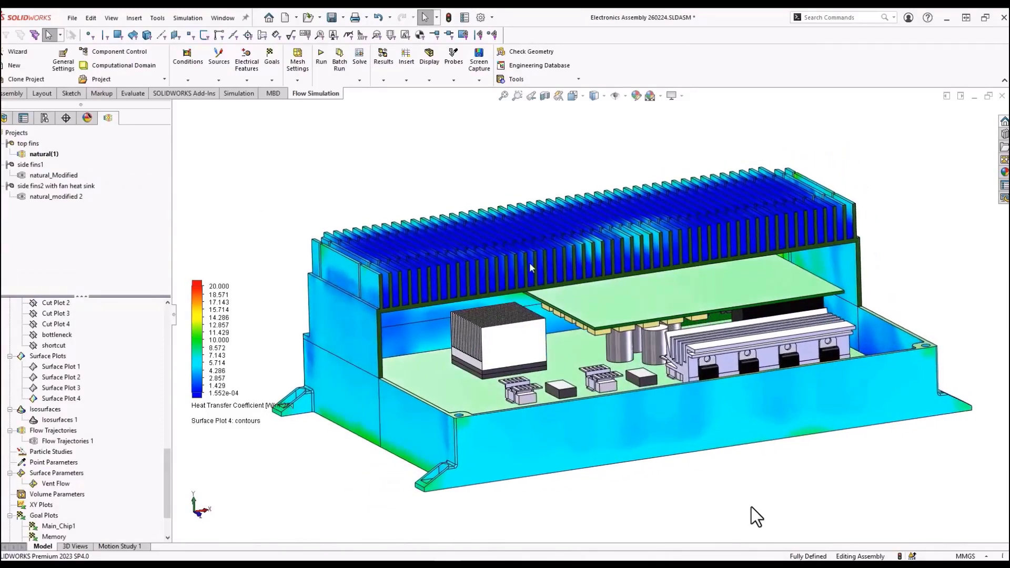
pyautogui.moveTo(530, 268)
pyautogui.mouseDown(button='middle')
pyautogui.moveTo(737, 298)
pyautogui.moveTo(774, 289)
pyautogui.mouseUp(button='middle')
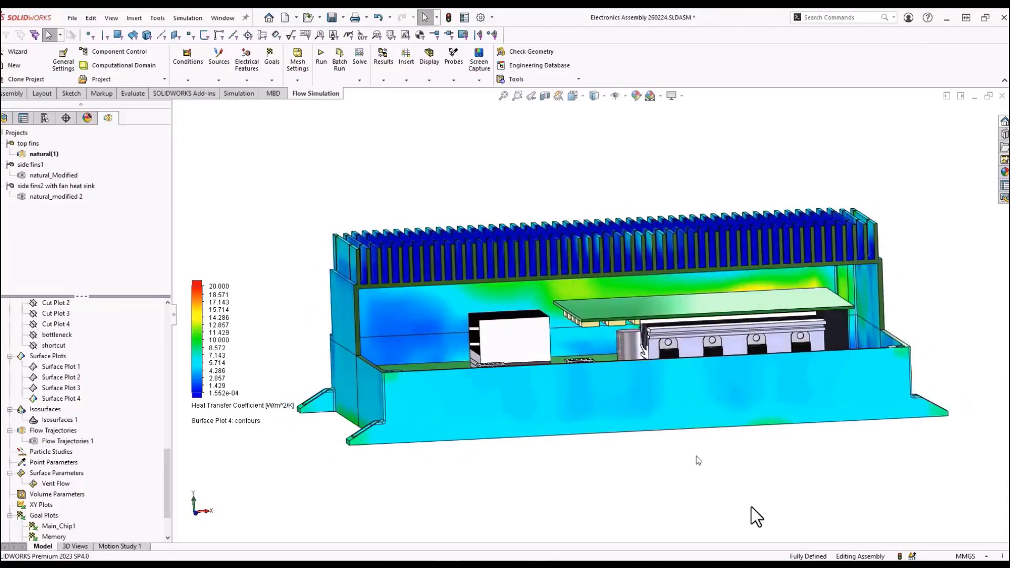
pyautogui.press('space')
pyautogui.click(717, 412)
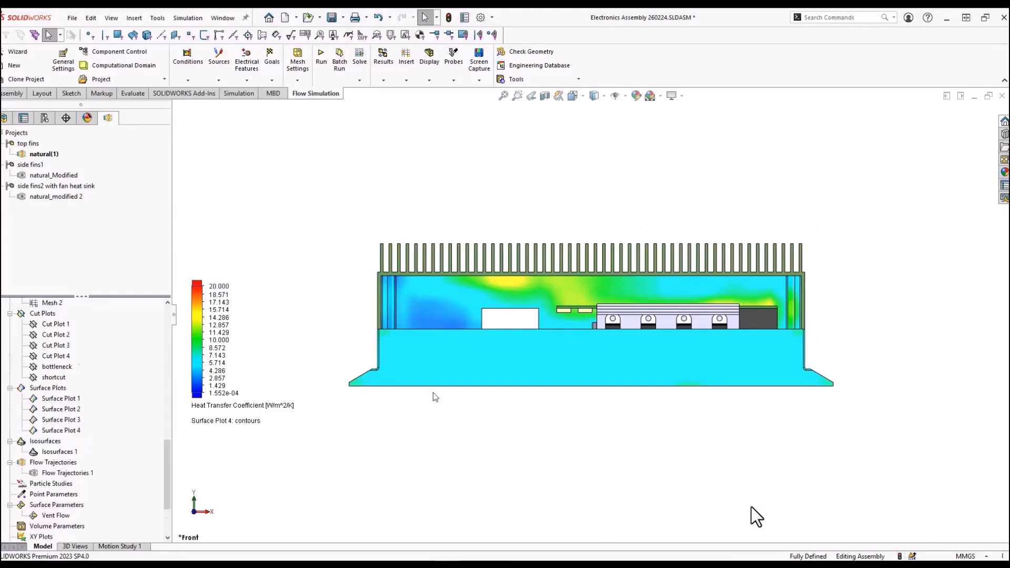
# - Show Cut Plot 2 switched to velocity contours, 0–0.5 m/s, with its legend moved left
pyautogui.scroll(2, 67, 371)
pyautogui.rightClick(66, 368)
pyautogui.click(96, 389)
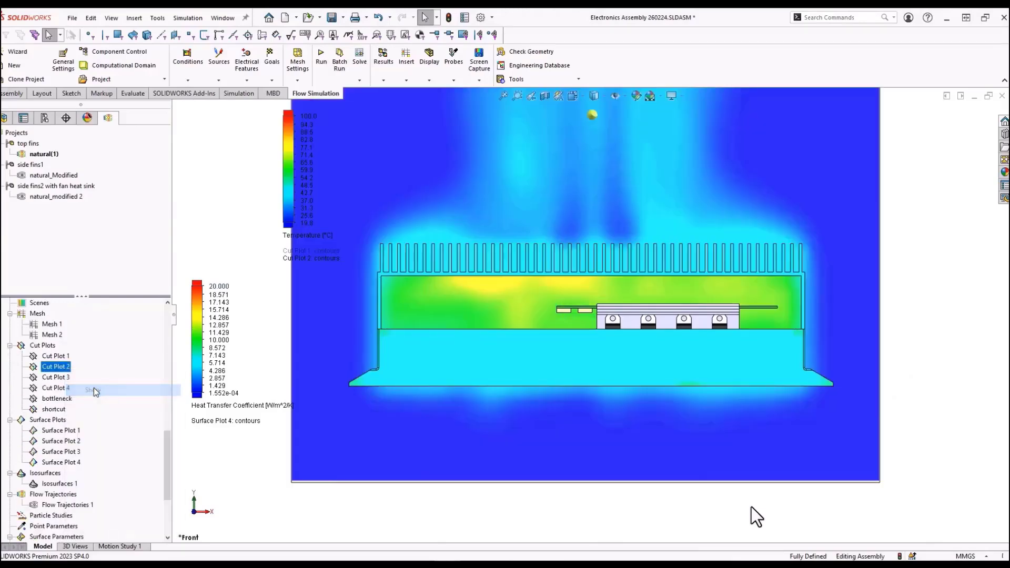
pyautogui.moveTo(289, 210); pyautogui.dragTo(191, 210)
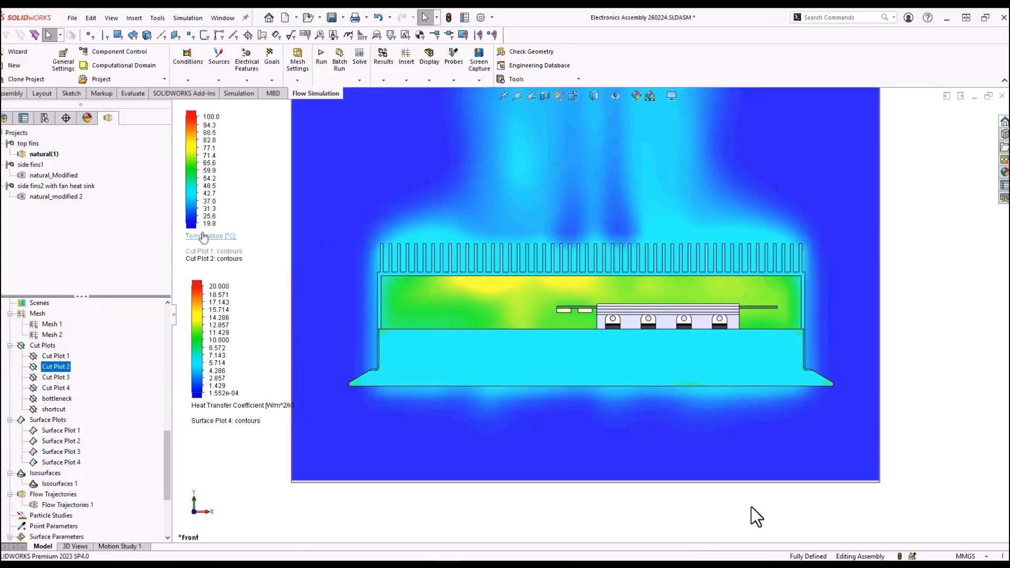
pyautogui.click(206, 237)
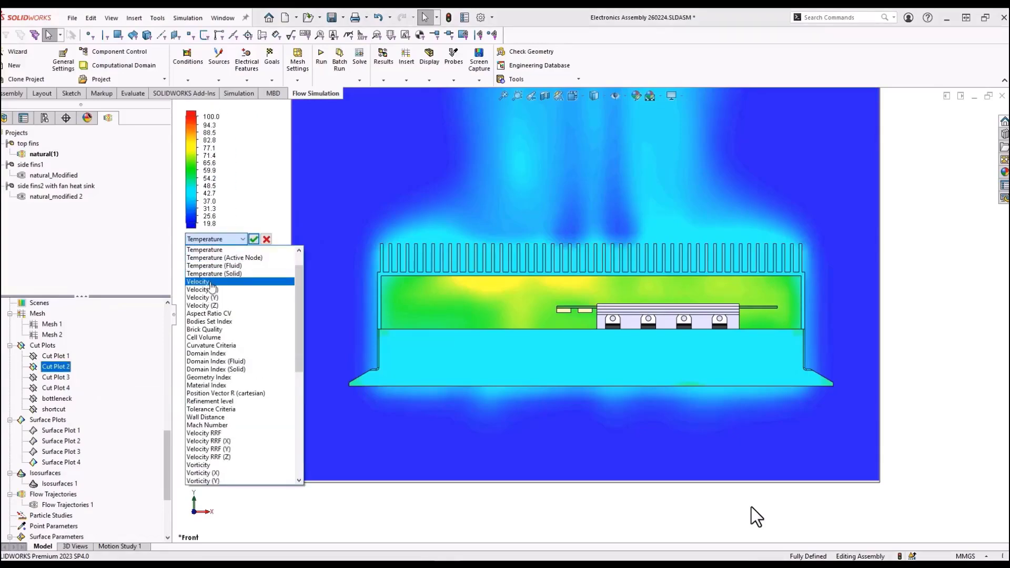
pyautogui.click(234, 265)
pyautogui.click(254, 240)
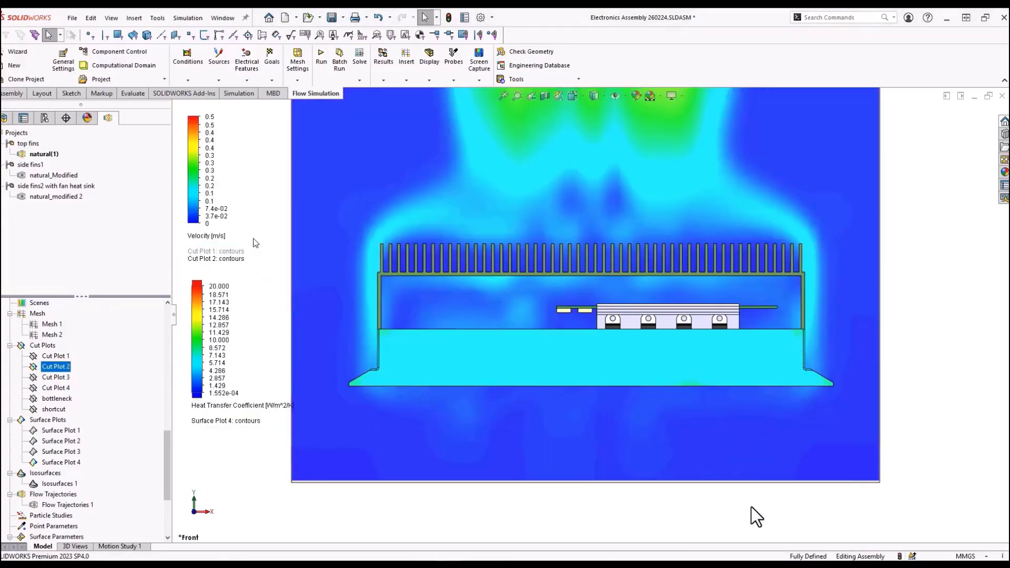
pyautogui.scroll(-4, 254, 242)
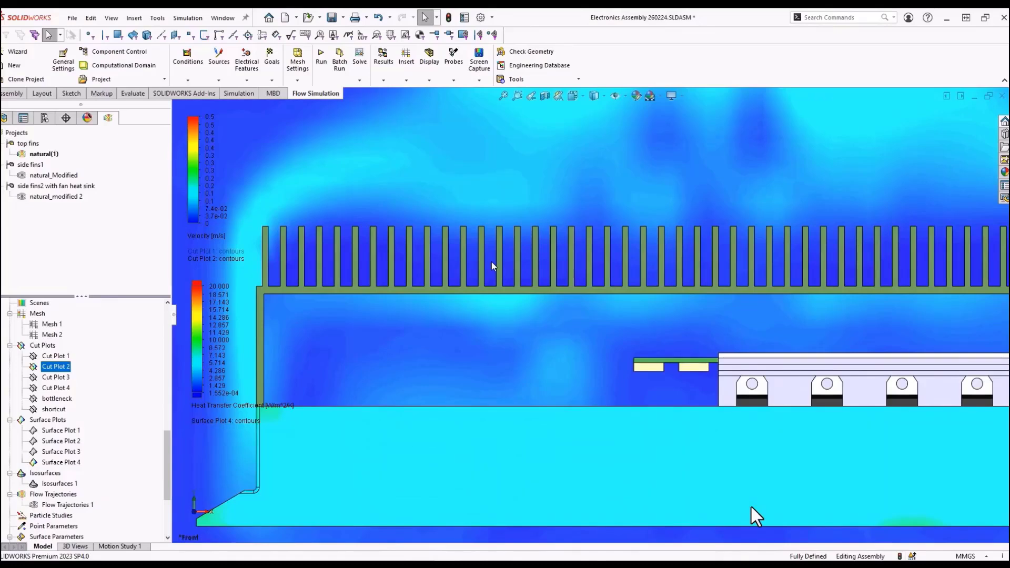
pyautogui.scroll(3, 492, 266)
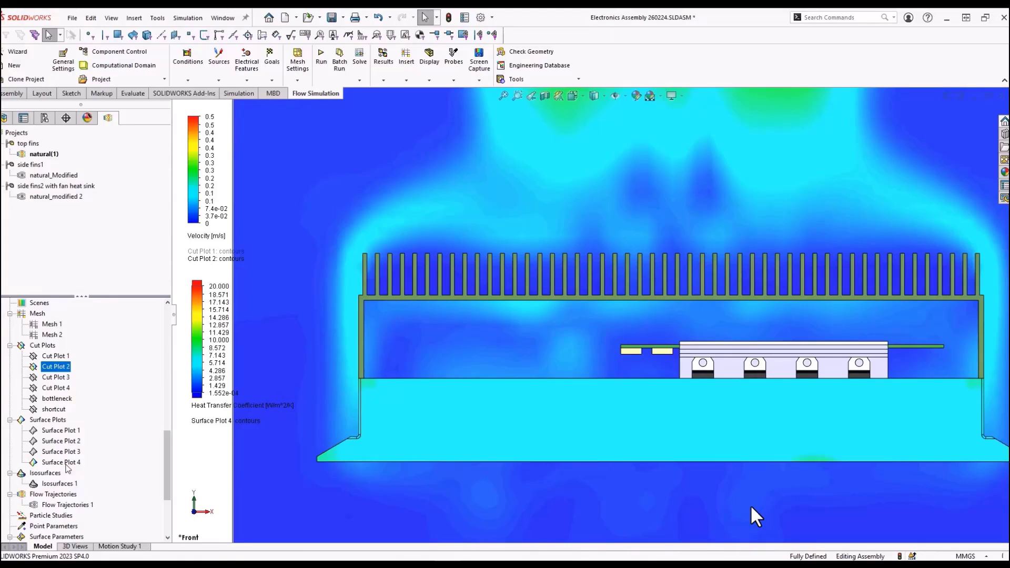
pyautogui.rightClick(65, 466)
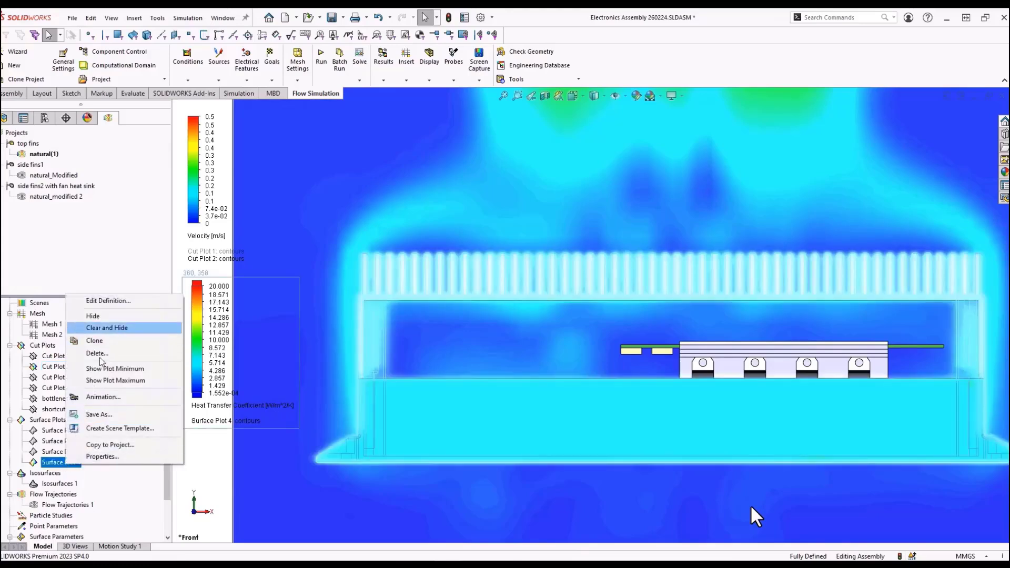
# - Hide Surface Plot 4 and view Cut Plot 2's velocity plume from the front
pyautogui.click(114, 321)
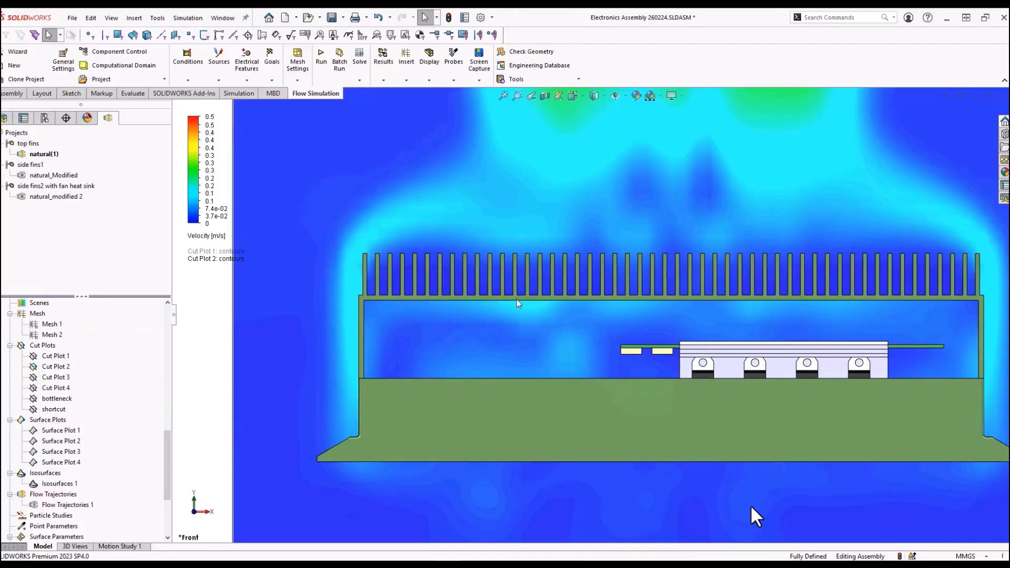
pyautogui.moveTo(563, 278); pyautogui.dragTo(567, 277, button='middle')
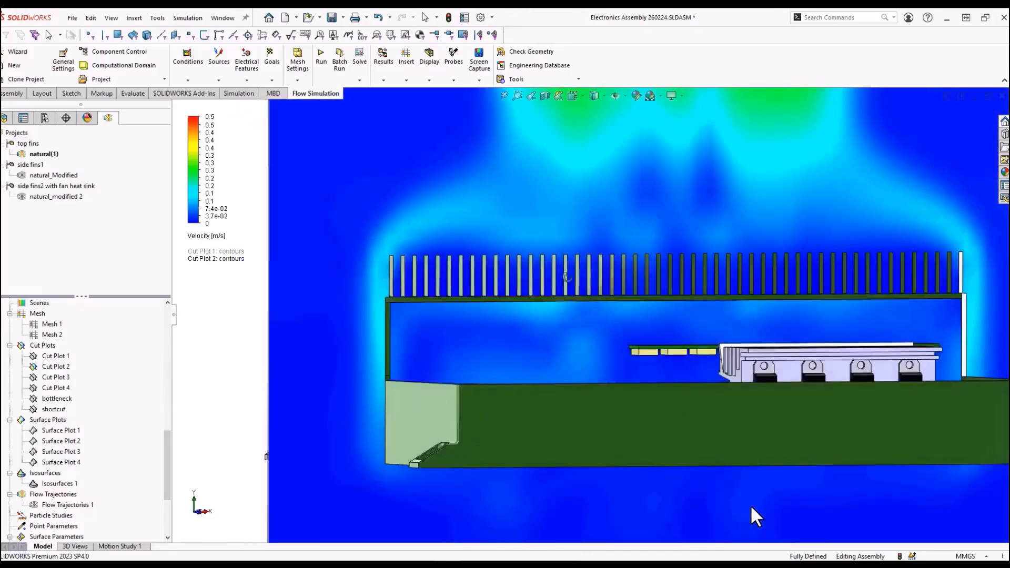
pyautogui.hotkey('ctrl', '1')
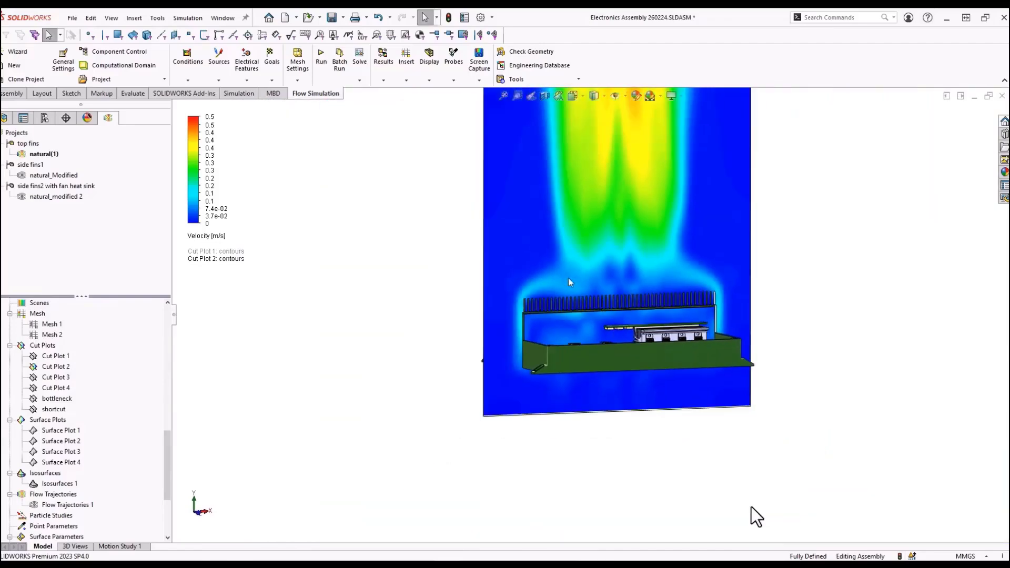
pyautogui.scroll(-2, 579, 284)
pyautogui.scroll(-2, 578, 284)
pyautogui.scroll(-2, 579, 284)
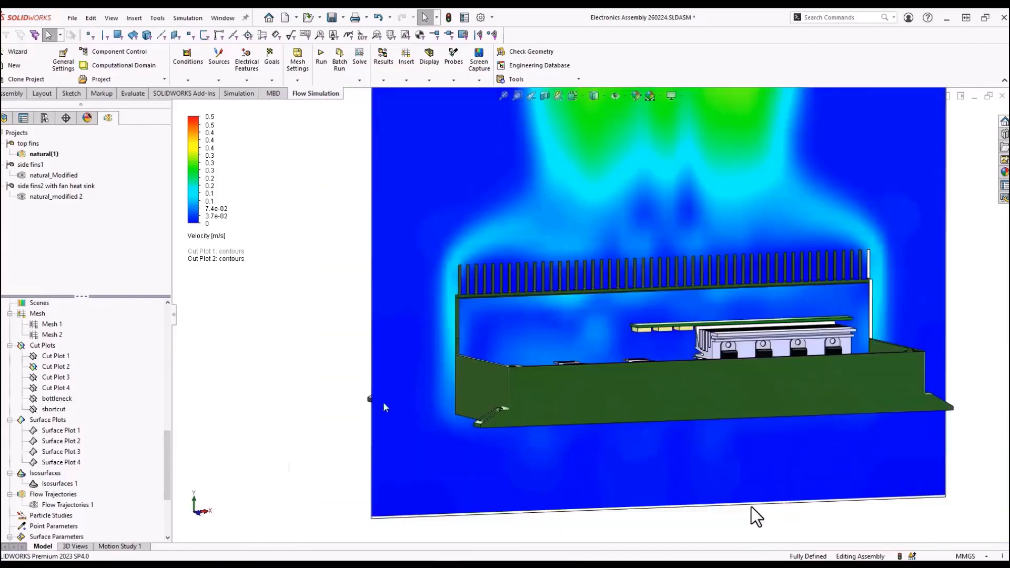
pyautogui.scroll(-3, 578, 284)
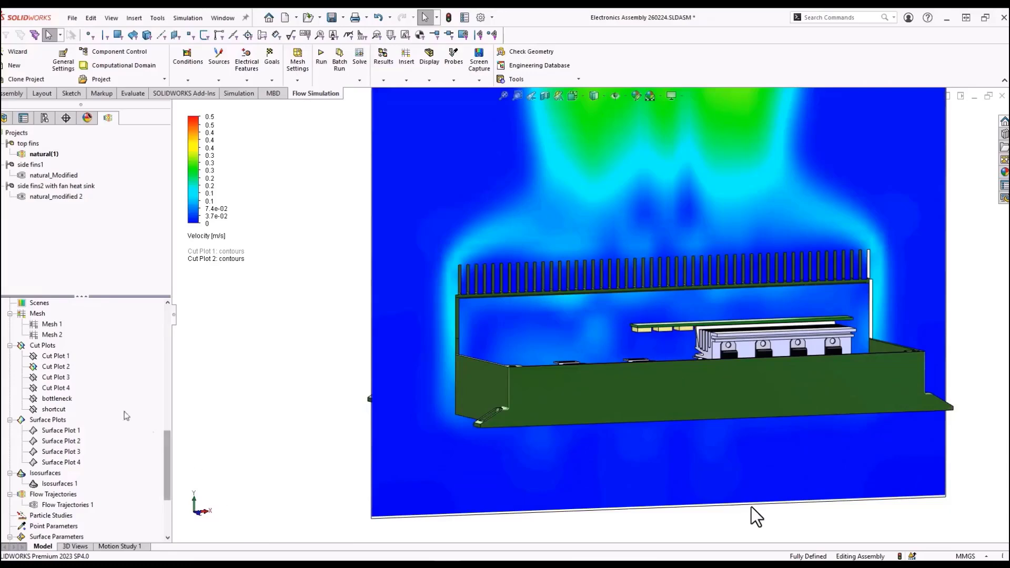
pyautogui.rightClick(62, 368)
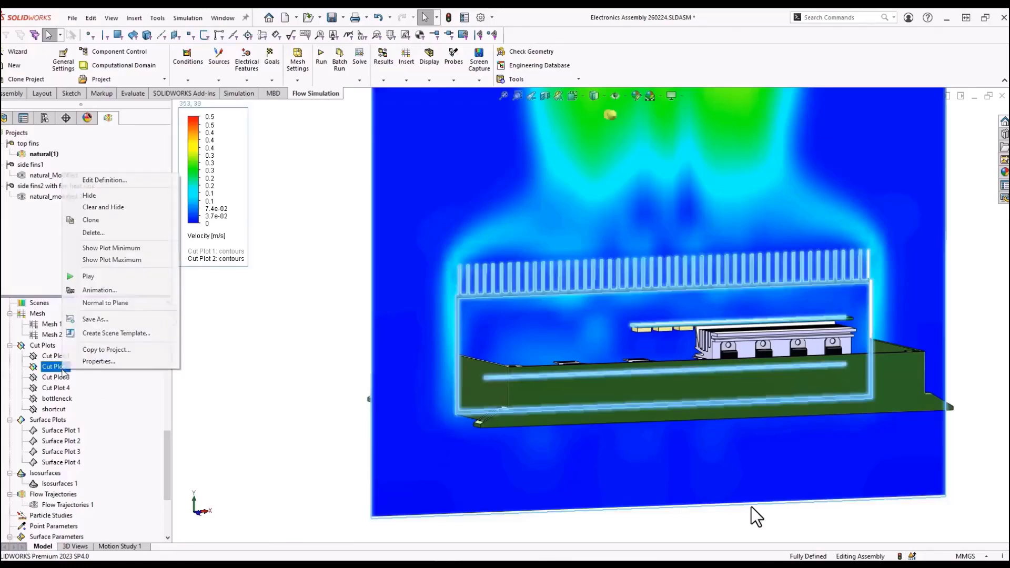
# - Hide the velocity cut plot and activate the side fins1 configuration
pyautogui.click(152, 202)
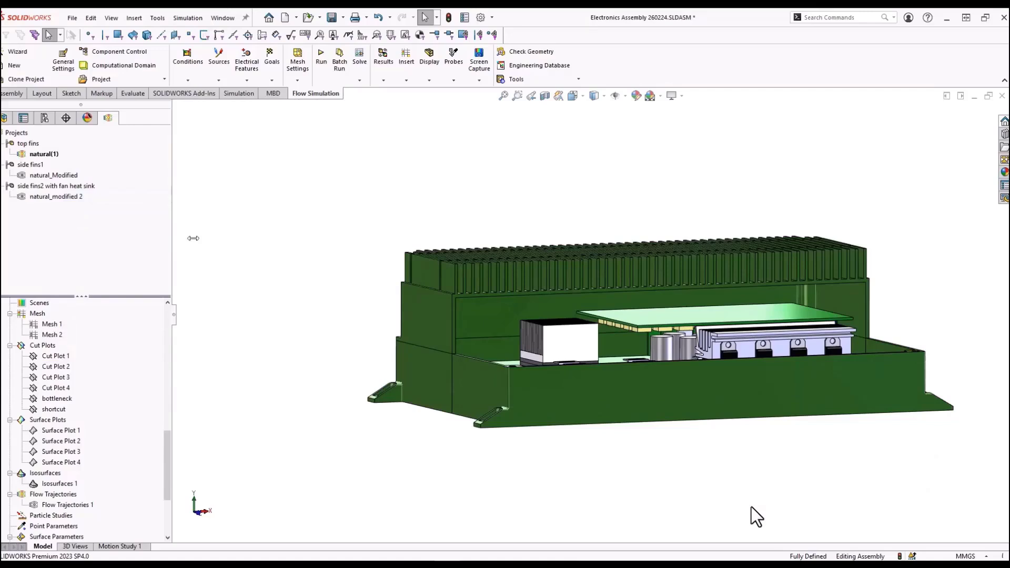
pyautogui.click(66, 177)
pyautogui.rightClick(65, 178)
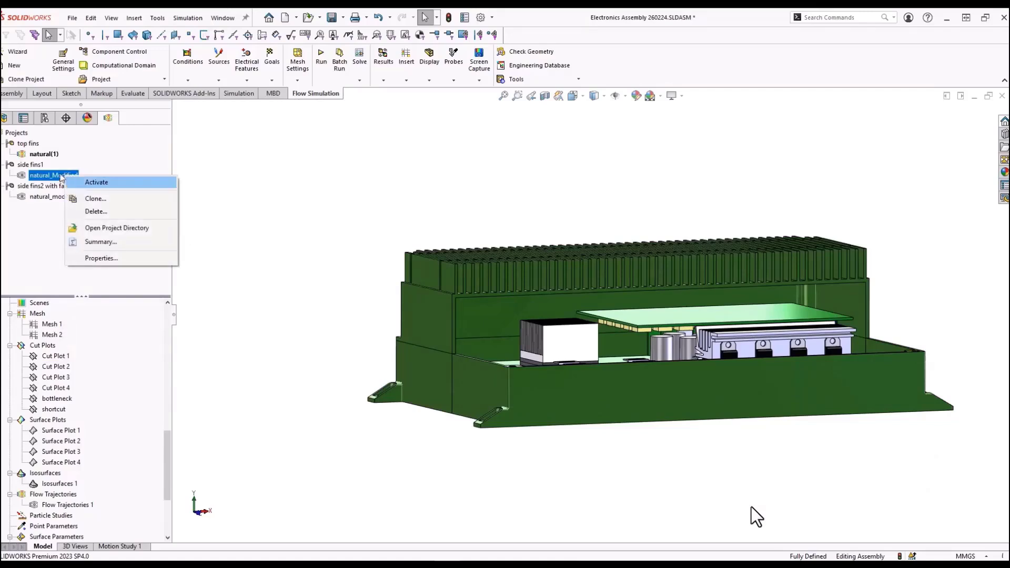
pyautogui.rightClick(32, 165)
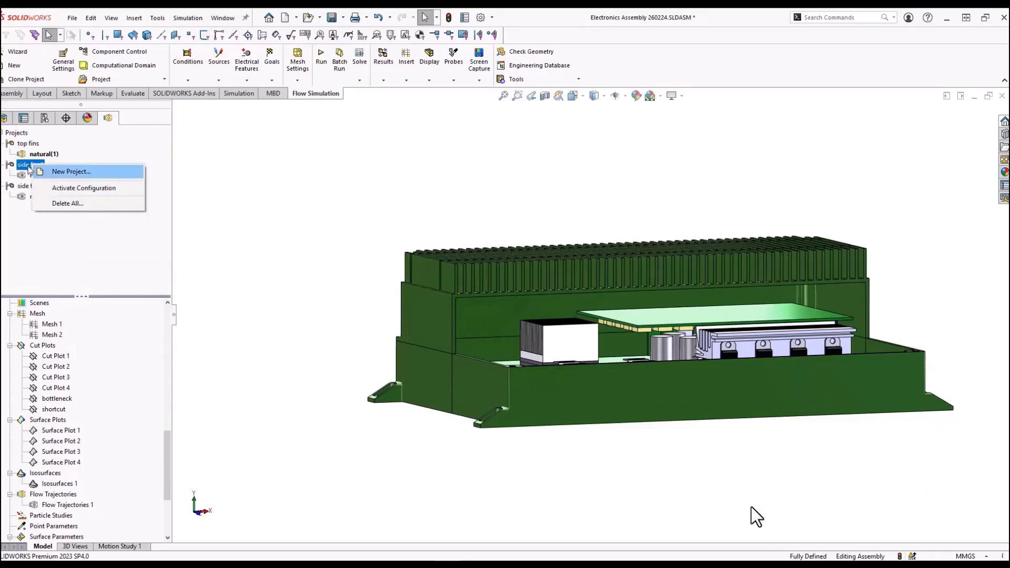
pyautogui.click(35, 171)
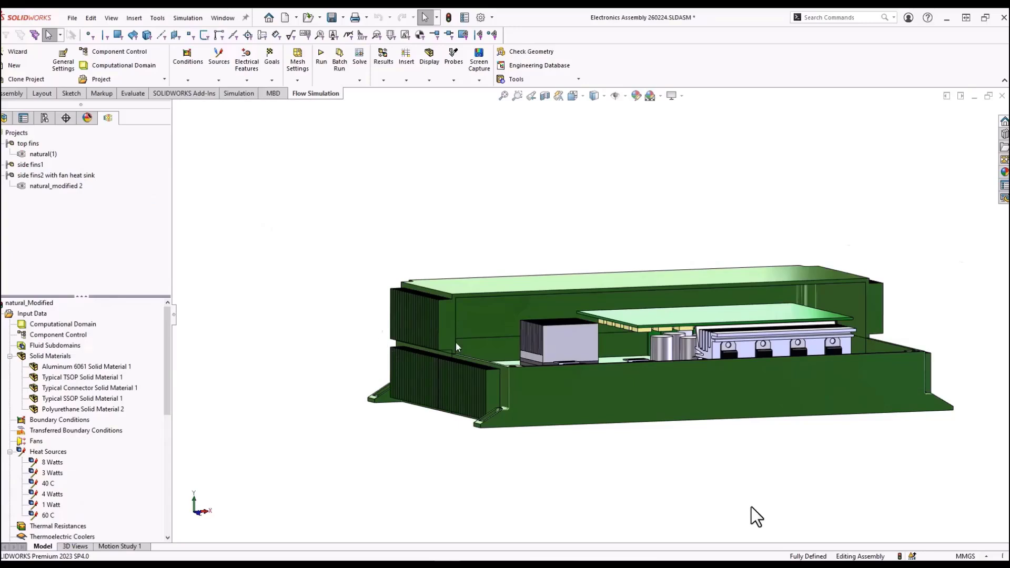
# - Zoom in to inspect the side fins, then fit the whole enclosure back into view
pyautogui.scroll(-2, 456, 342)
pyautogui.scroll(-3, 455, 341)
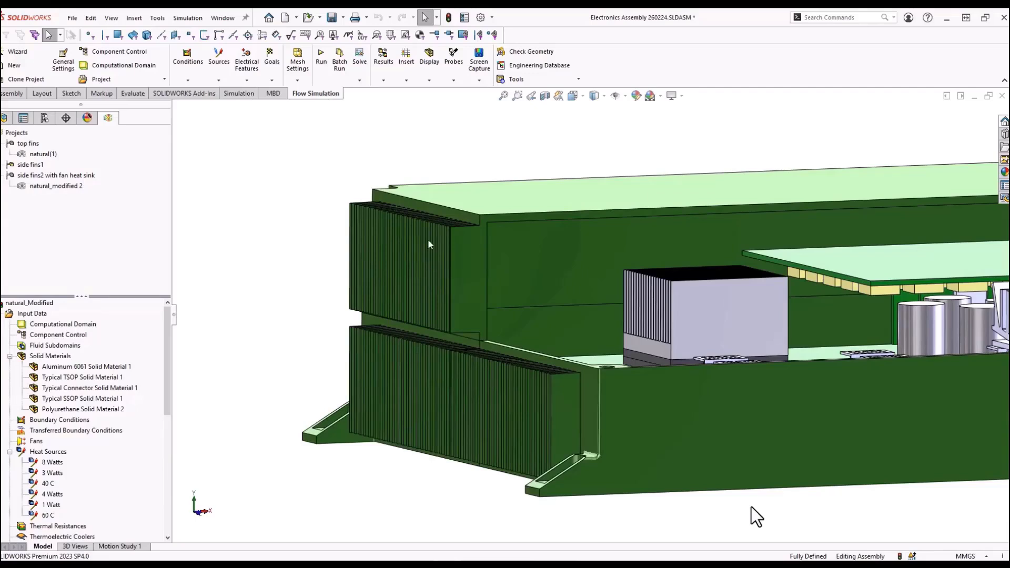
pyautogui.press('z')
pyautogui.press('z')
pyautogui.press('z')
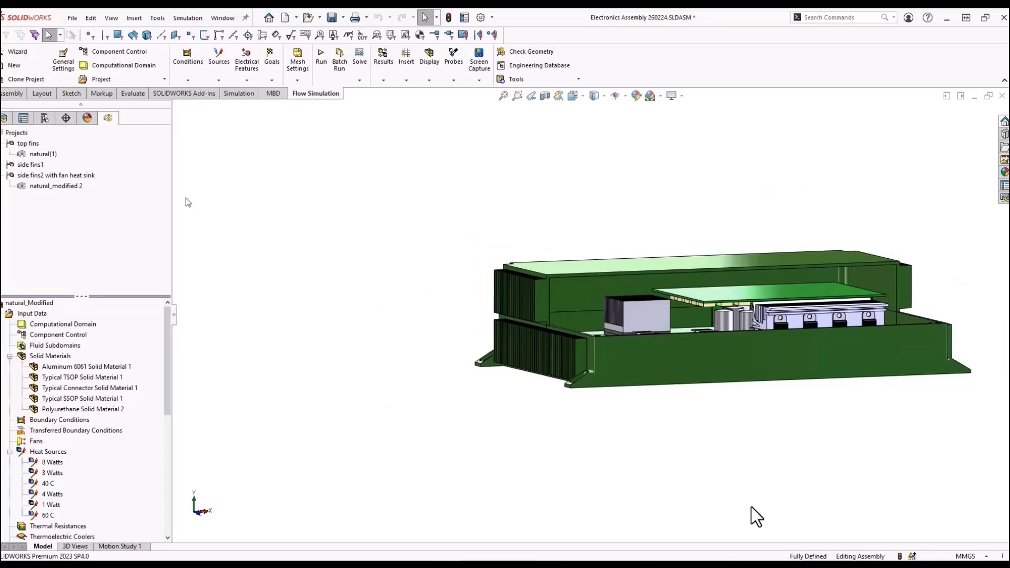
# - Load natural_Modified's 1.fld results and expand them to list Cut Plots 1–5 and Surface Plots 1–4
pyautogui.rightClick(37, 178)
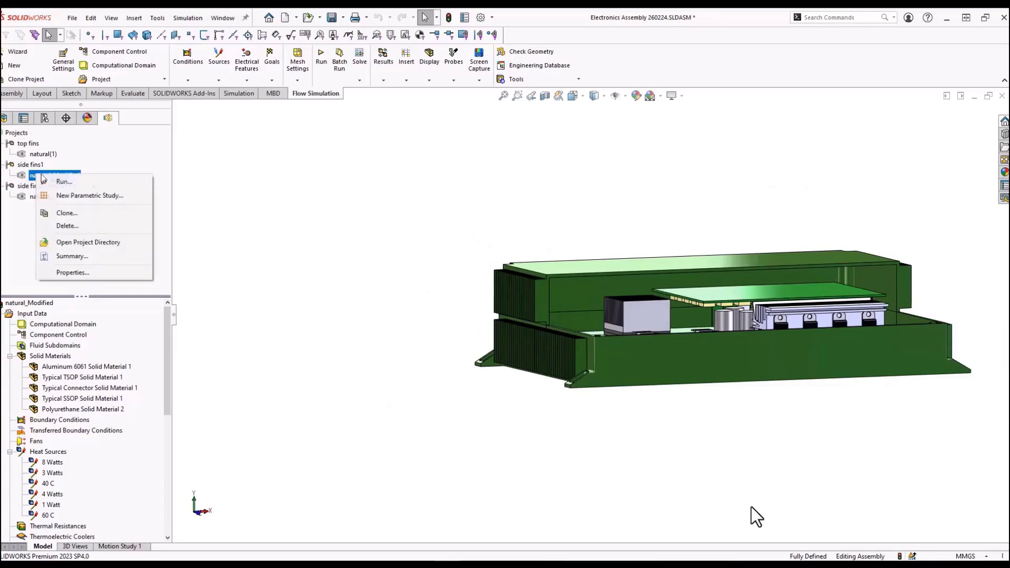
pyautogui.click(294, 195)
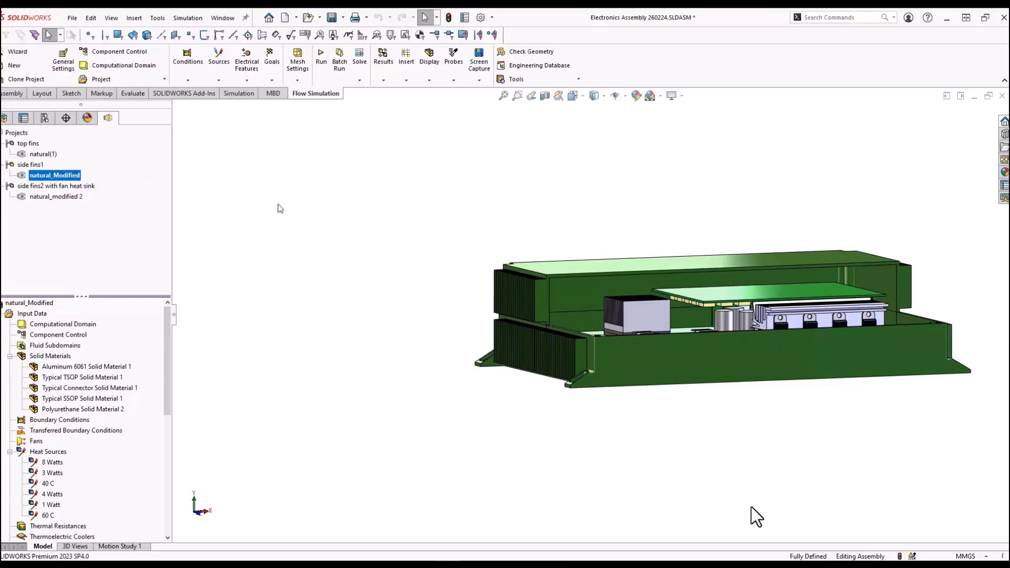
pyautogui.moveTo(168, 324); pyautogui.dragTo(182, 435)
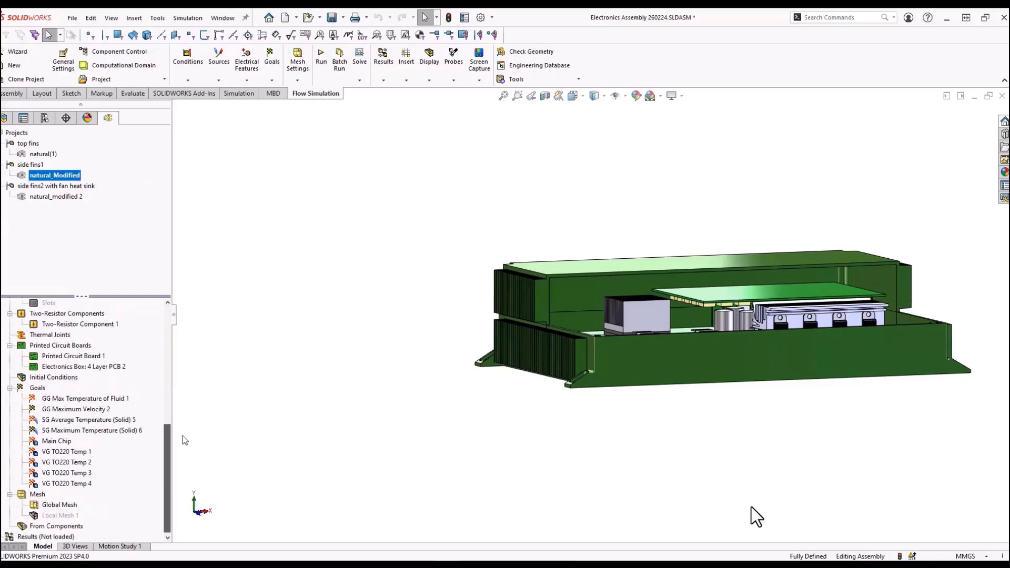
pyautogui.rightClick(52, 536)
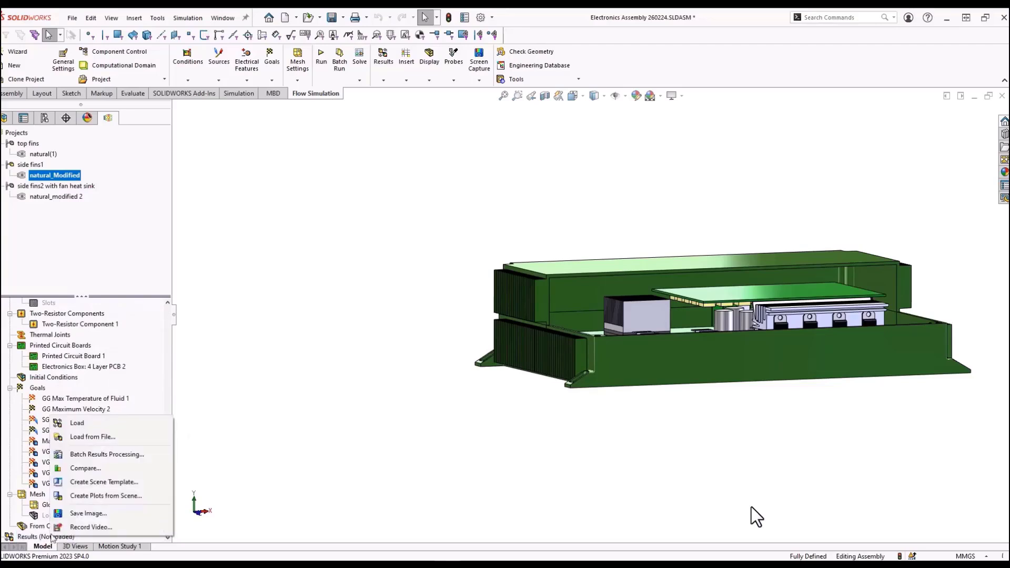
pyautogui.click(77, 423)
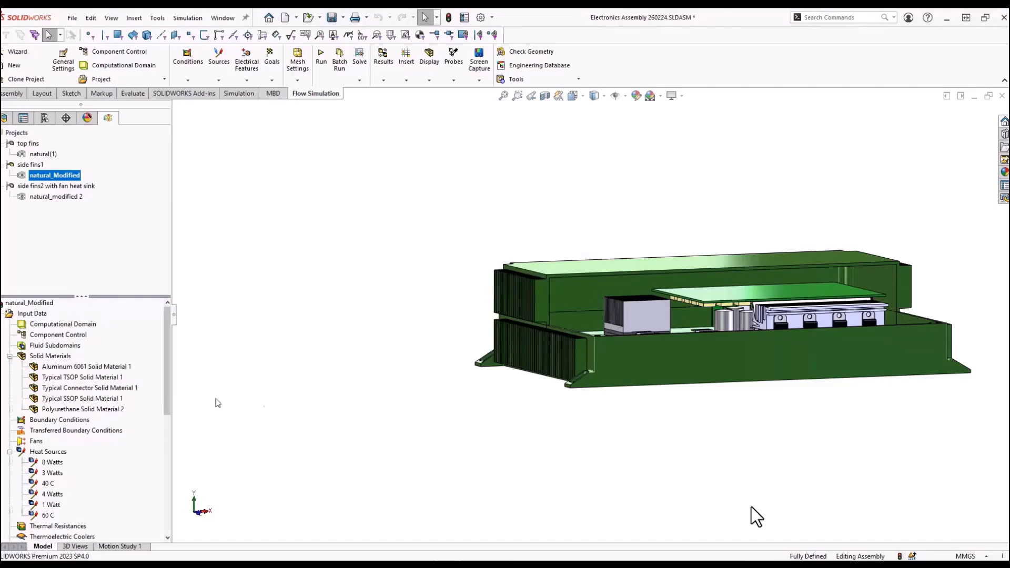
pyautogui.moveTo(170, 402); pyautogui.dragTo(146, 544)
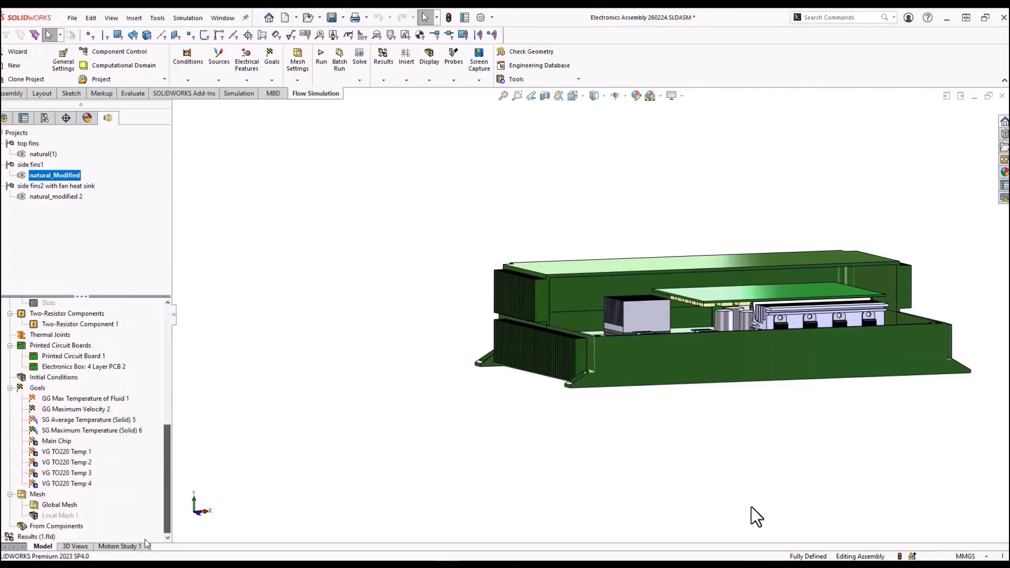
pyautogui.click(3, 537)
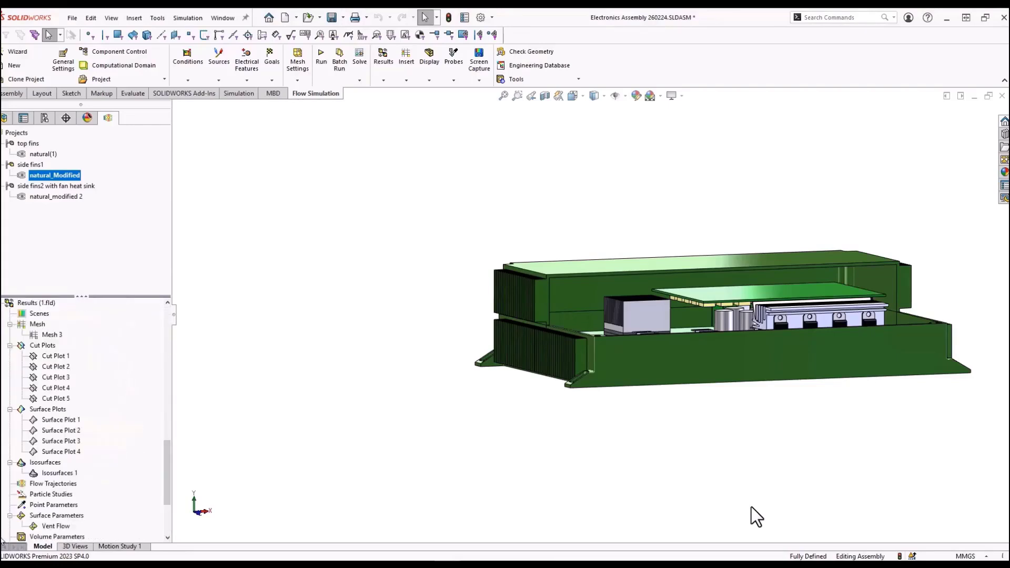
pyautogui.rightClick(53, 367)
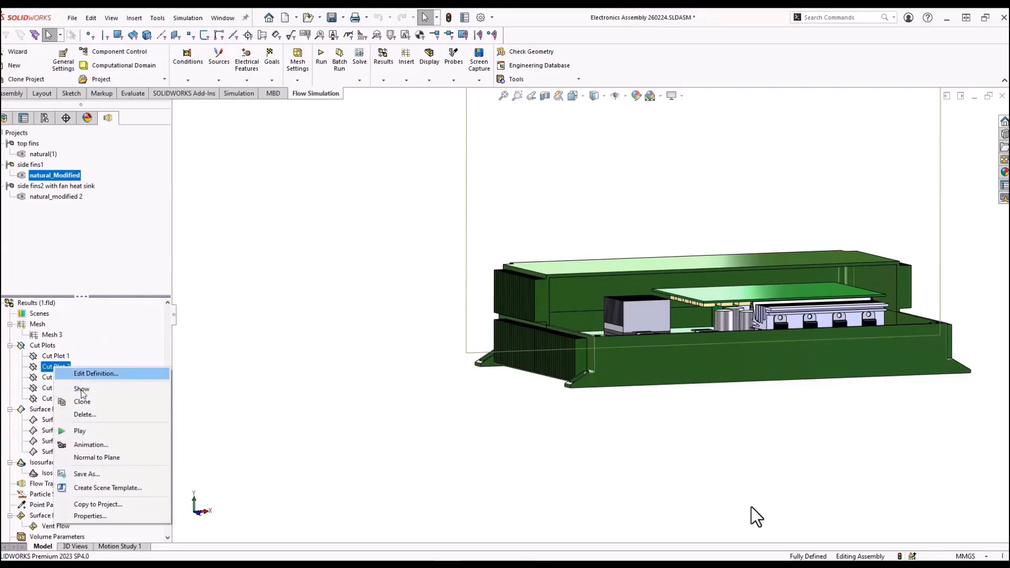
# - Show Cut Plot 2, probe a point, and switch its quantity to Velocity (0–0.5 m/s)
pyautogui.click(82, 392)
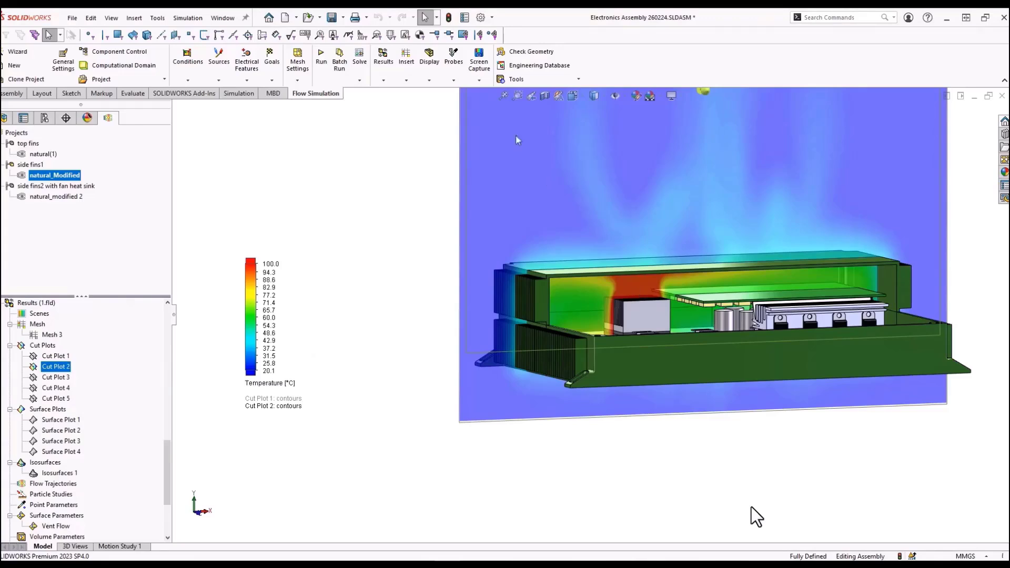
pyautogui.click(453, 80)
pyautogui.click(265, 383)
pyautogui.click(280, 177)
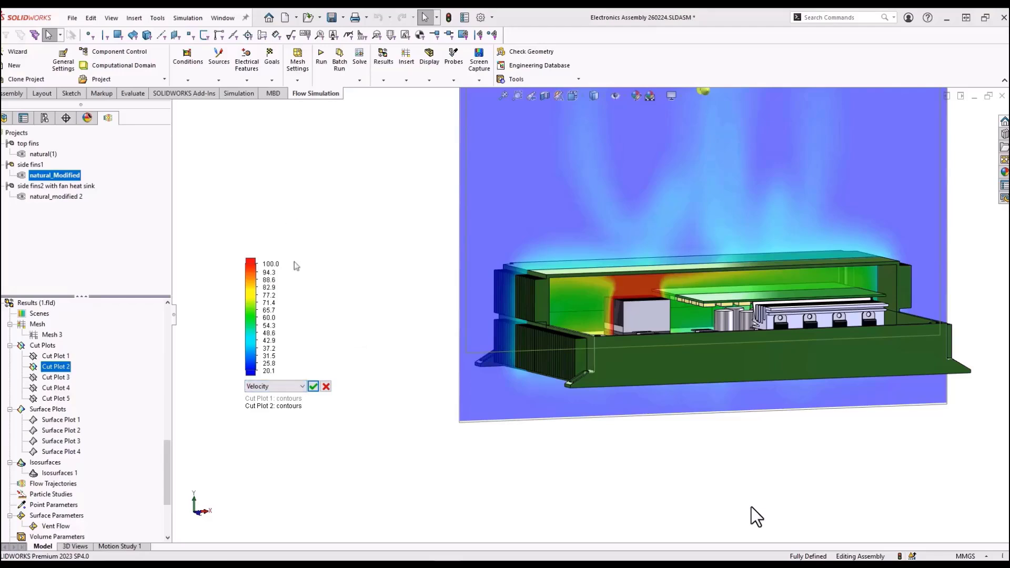
pyautogui.click(313, 387)
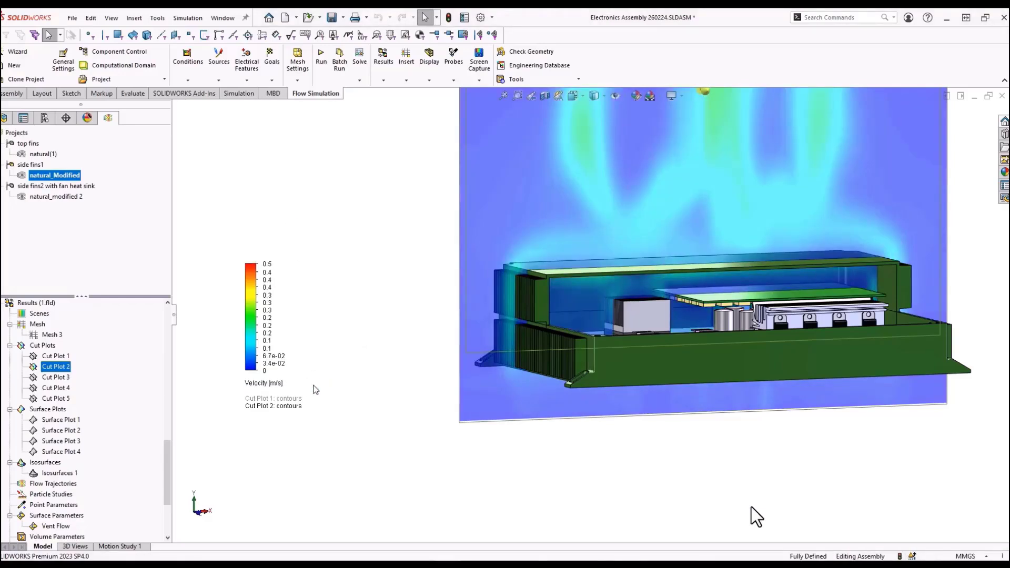
pyautogui.click(69, 445)
# - Show Surface Plot 4 on the model and hide Cut Plot 2 with its velocity legend
pyautogui.click(72, 452)
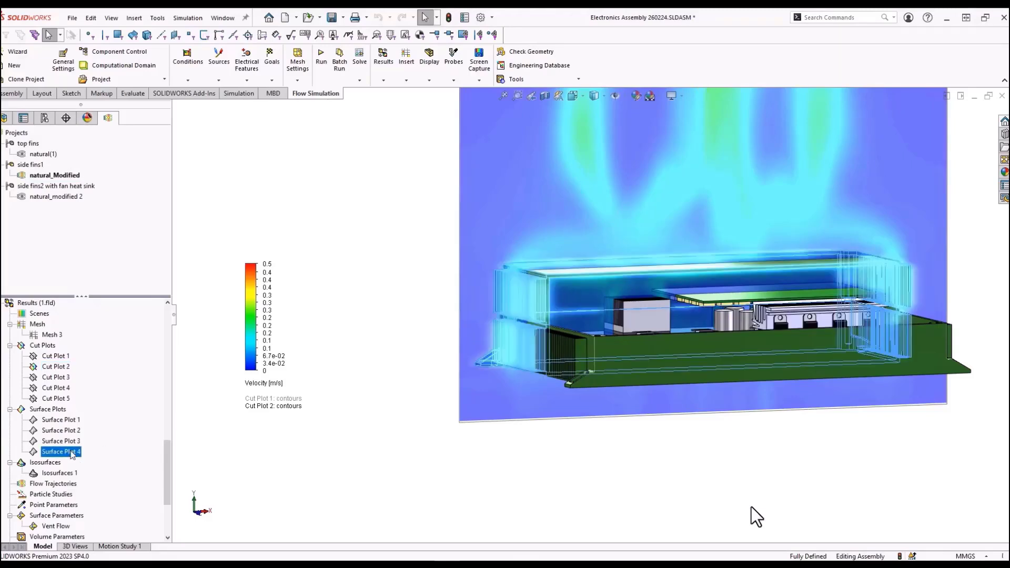
pyautogui.rightClick(72, 454)
pyautogui.click(119, 342)
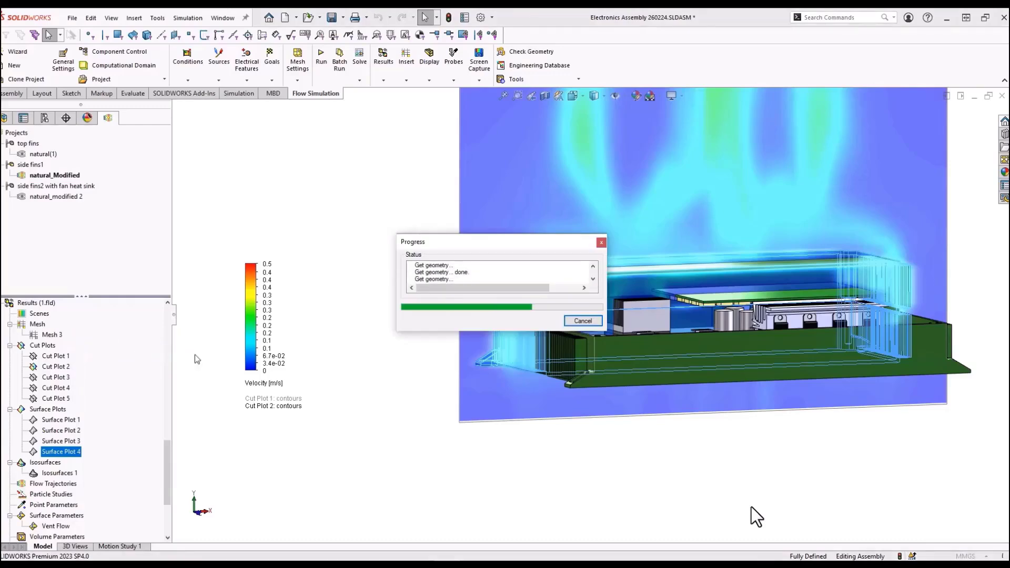
pyautogui.click(361, 390)
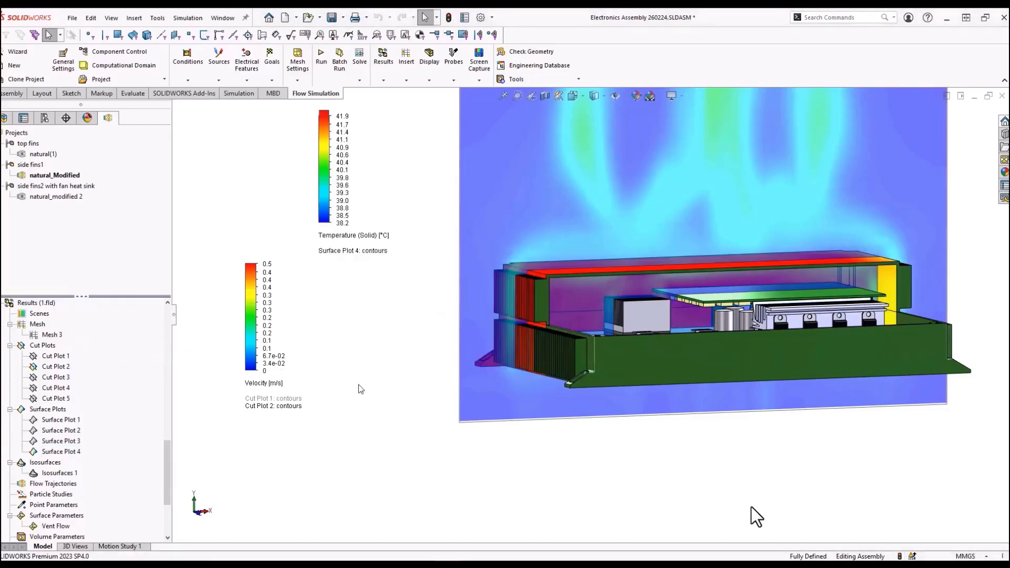
pyautogui.rightClick(59, 368)
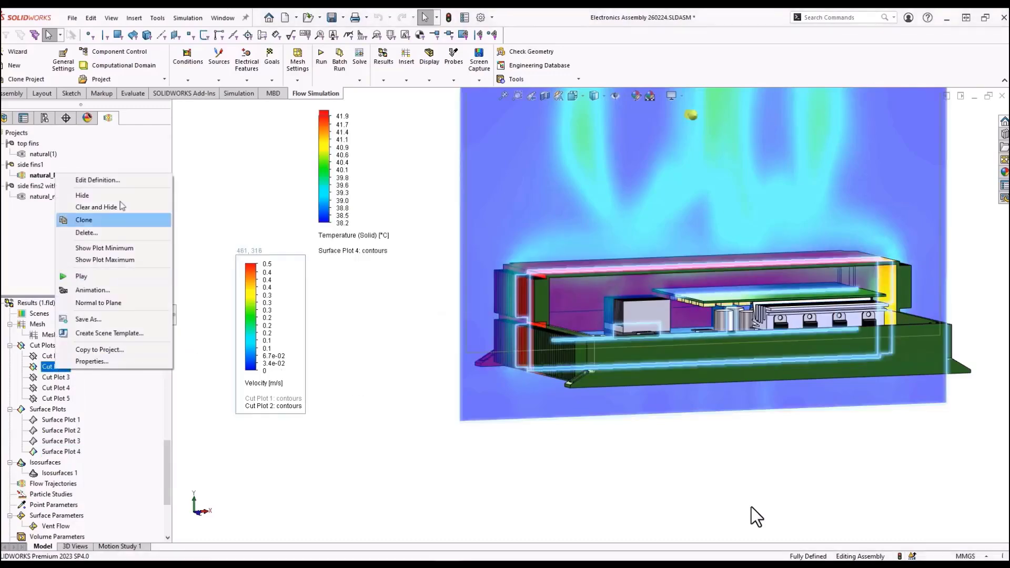
pyautogui.click(82, 195)
# - Switch Surface Plot 4's quantity to Heat Transfer Coefficient (up to 20 W/m^2/K)
pyautogui.click(338, 236)
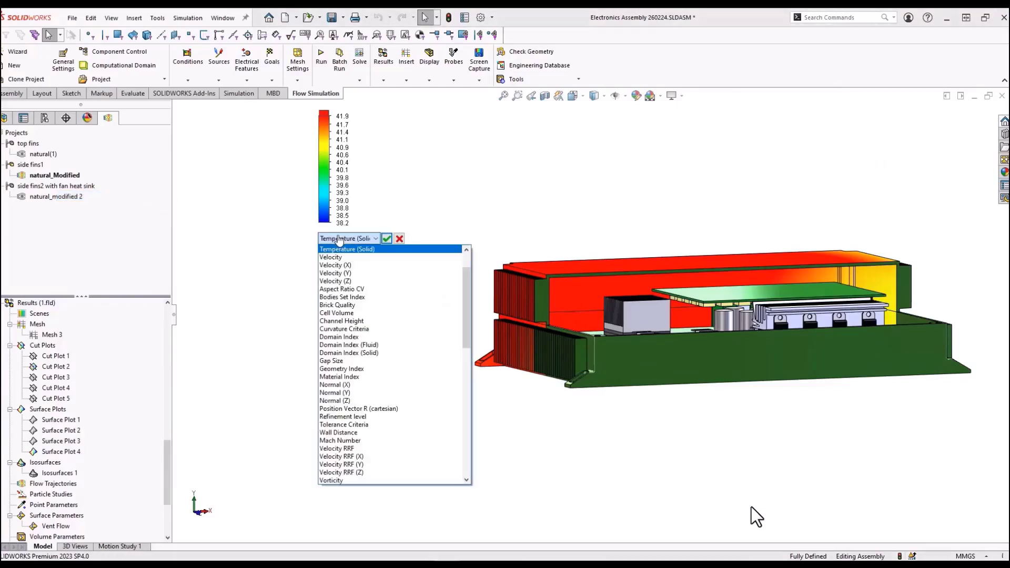
pyautogui.scroll(-2, 384, 451)
pyautogui.scroll(-2, 383, 451)
pyautogui.scroll(-2, 383, 450)
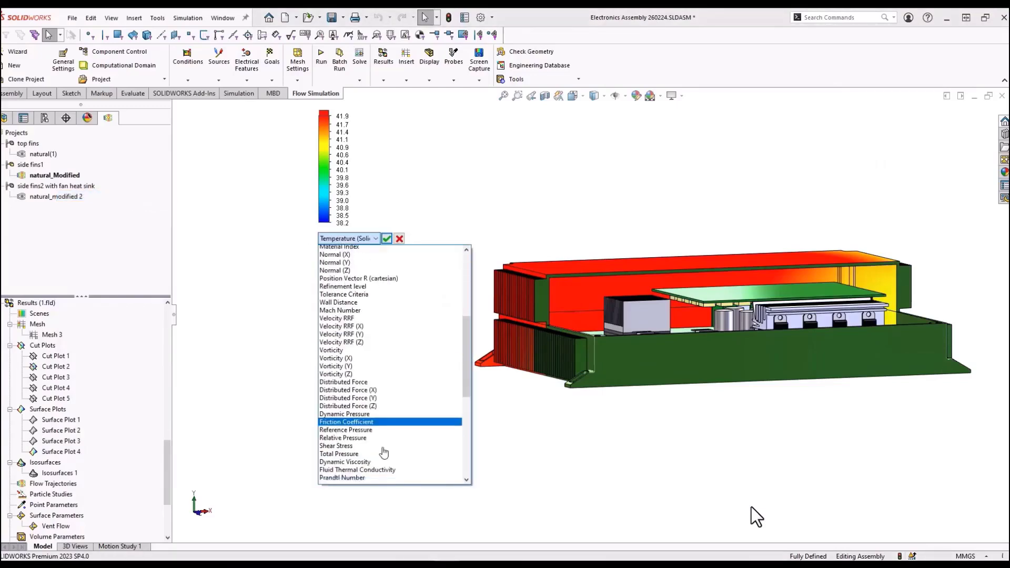
pyautogui.scroll(-2, 383, 451)
pyautogui.scroll(-2, 384, 450)
pyautogui.scroll(-2, 384, 451)
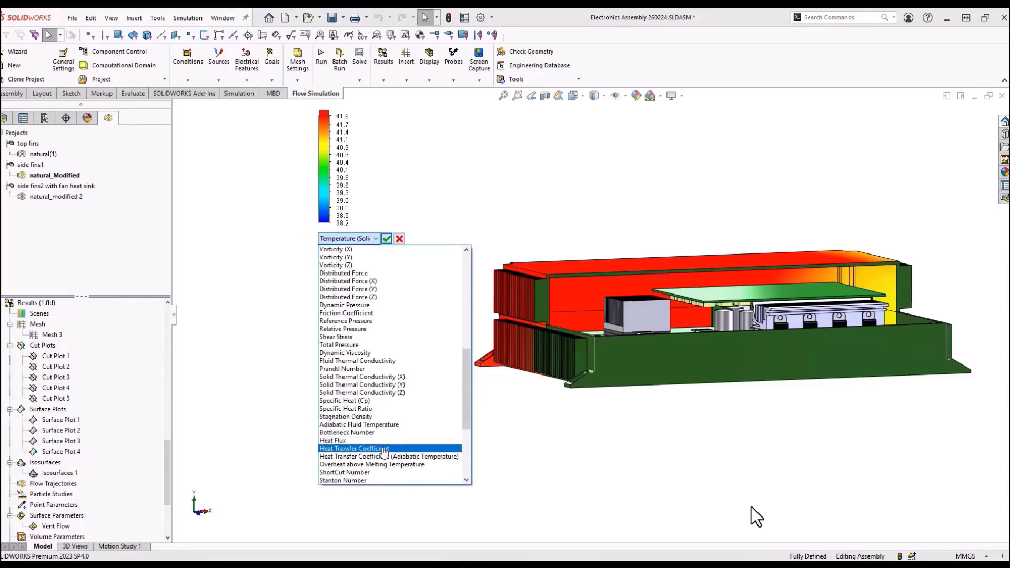
pyautogui.click(384, 430)
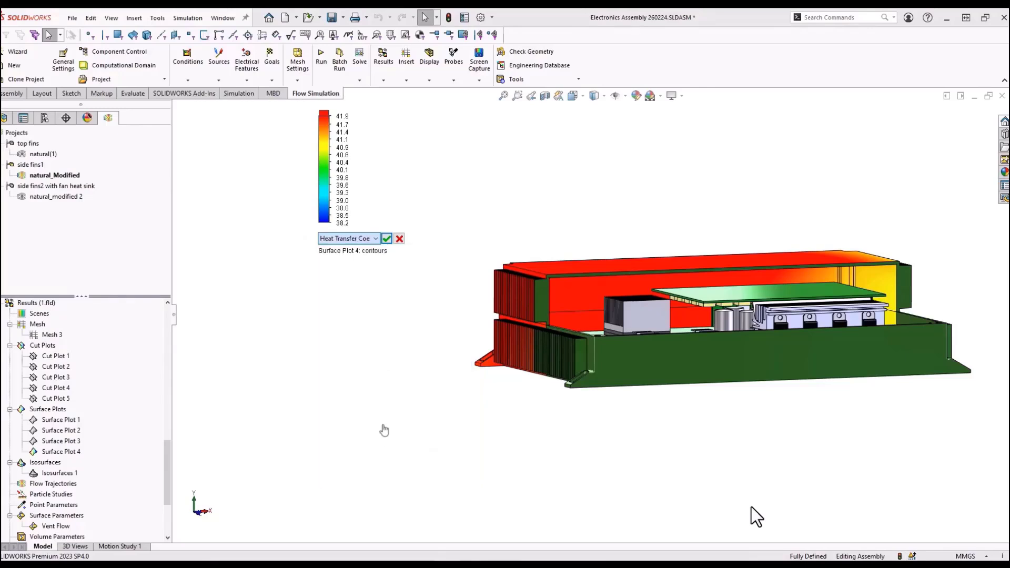
pyautogui.click(387, 239)
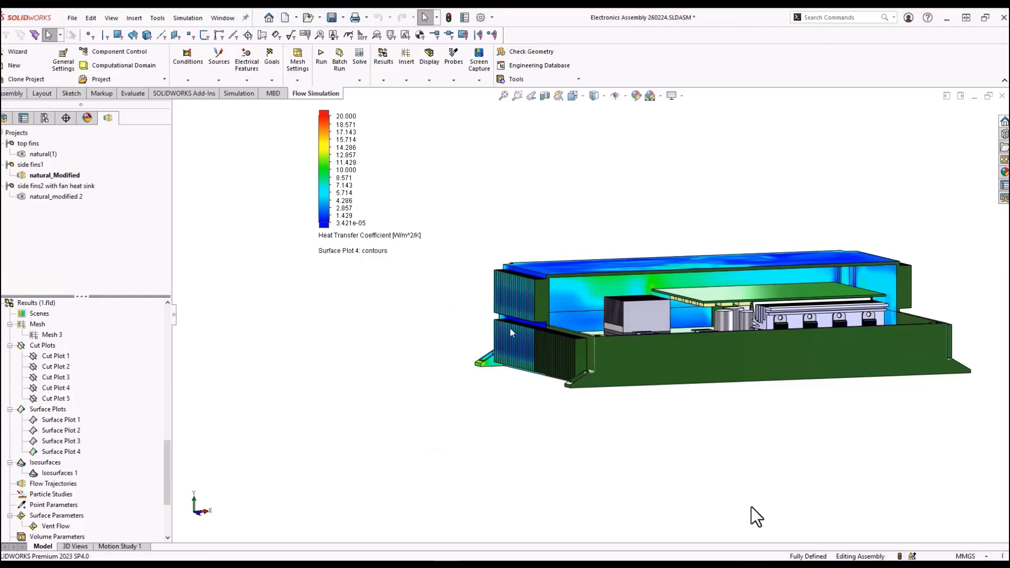
# - Zoom and orbit around the fin blocks to inspect the heat transfer coefficient contours
pyautogui.scroll(-3, 509, 328)
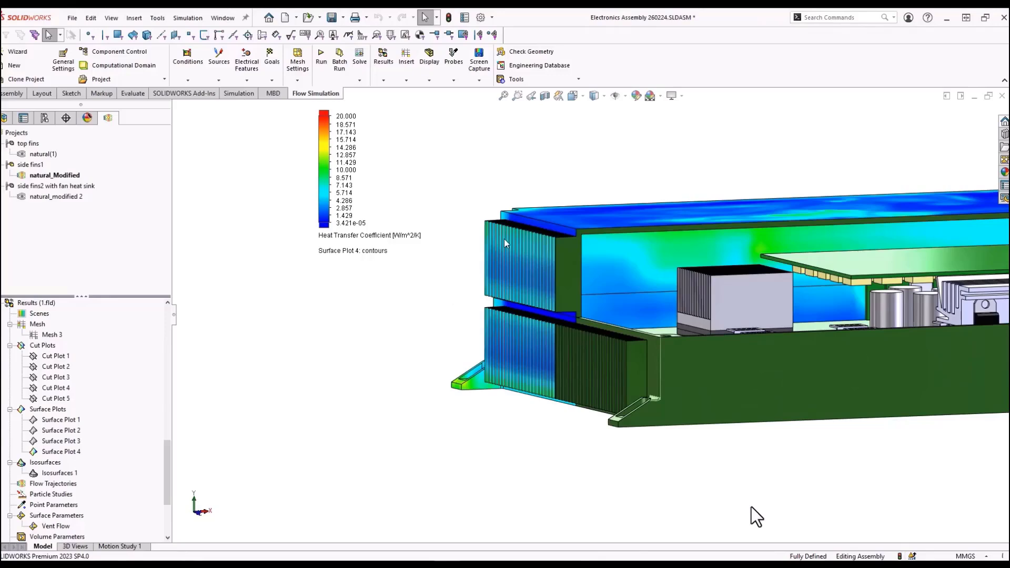
pyautogui.moveTo(504, 239); pyautogui.dragTo(506, 243, button='middle')
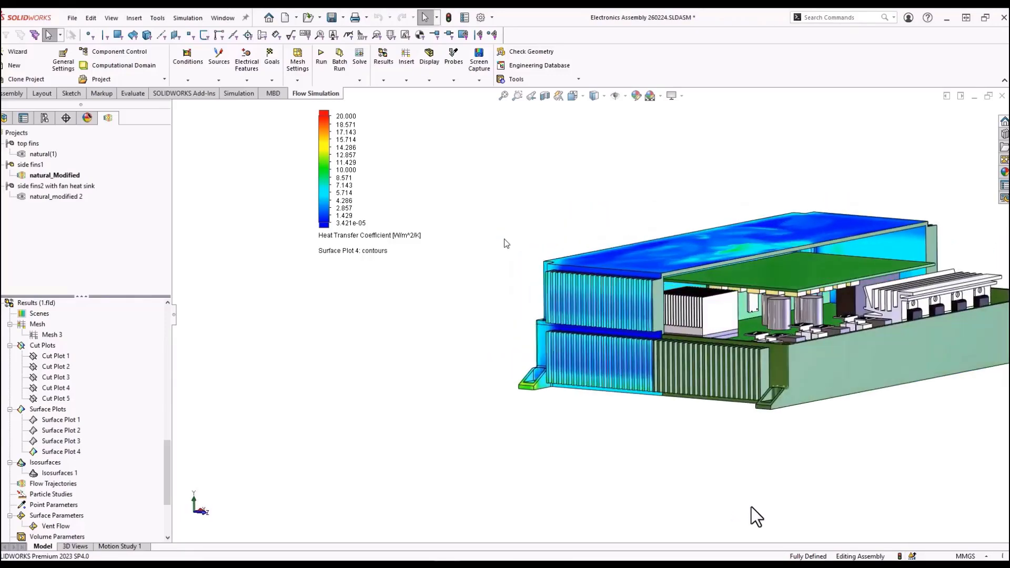
pyautogui.scroll(-2, 506, 243)
pyautogui.scroll(-2, 506, 243)
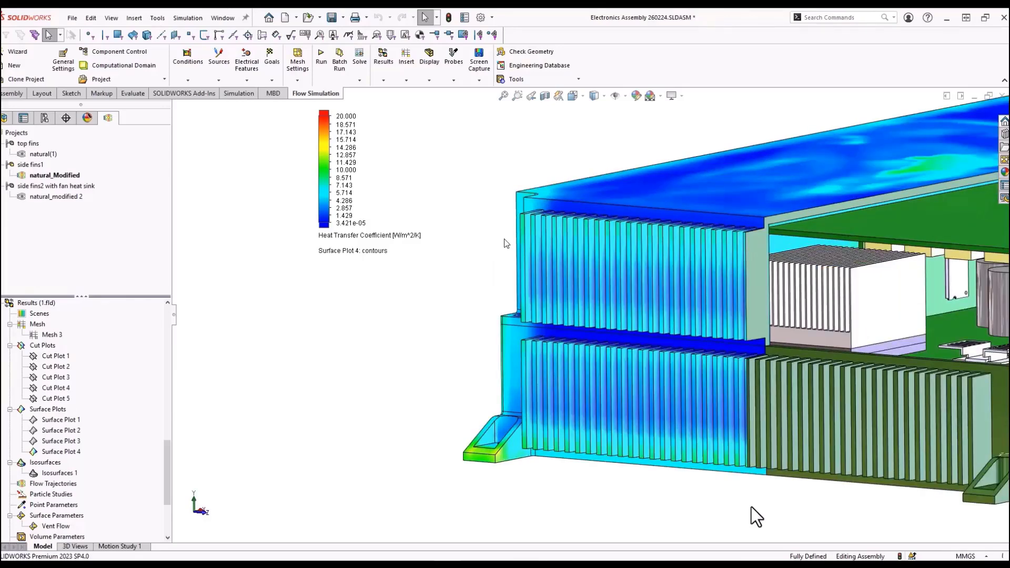
pyautogui.scroll(-3, 505, 243)
pyautogui.scroll(2, 504, 240)
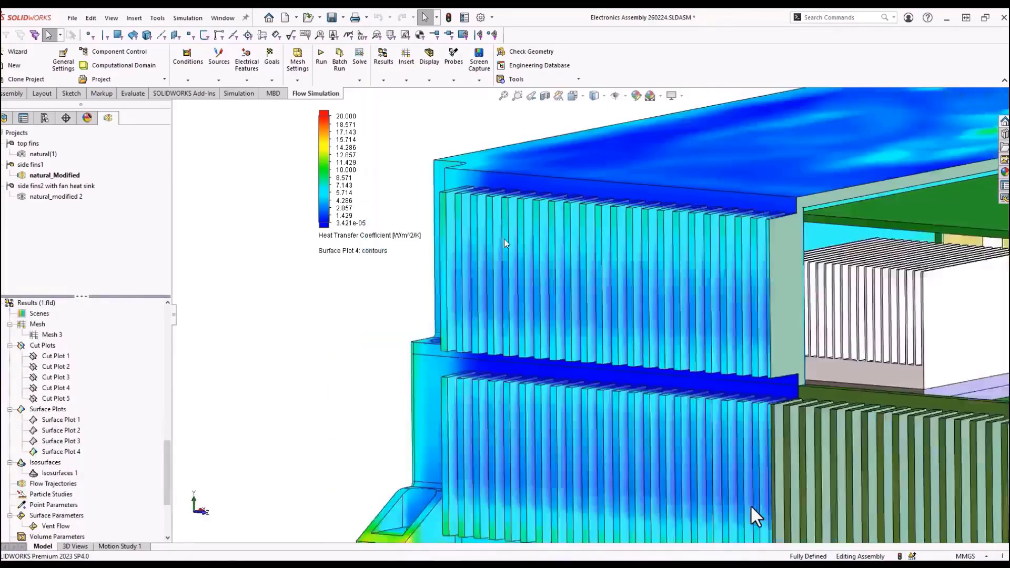
pyautogui.scroll(2, 504, 240)
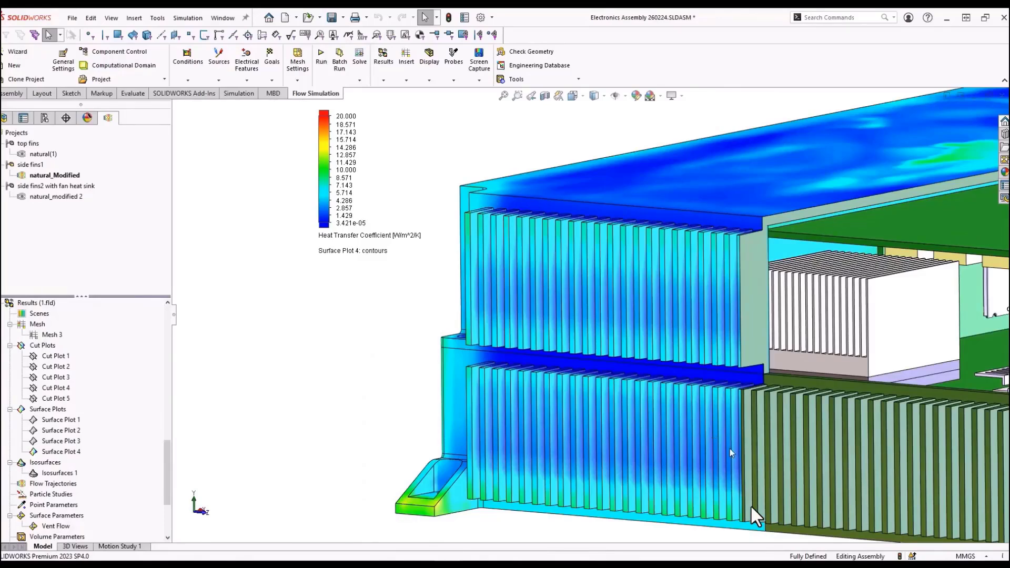
pyautogui.press('z')
pyautogui.press('z')
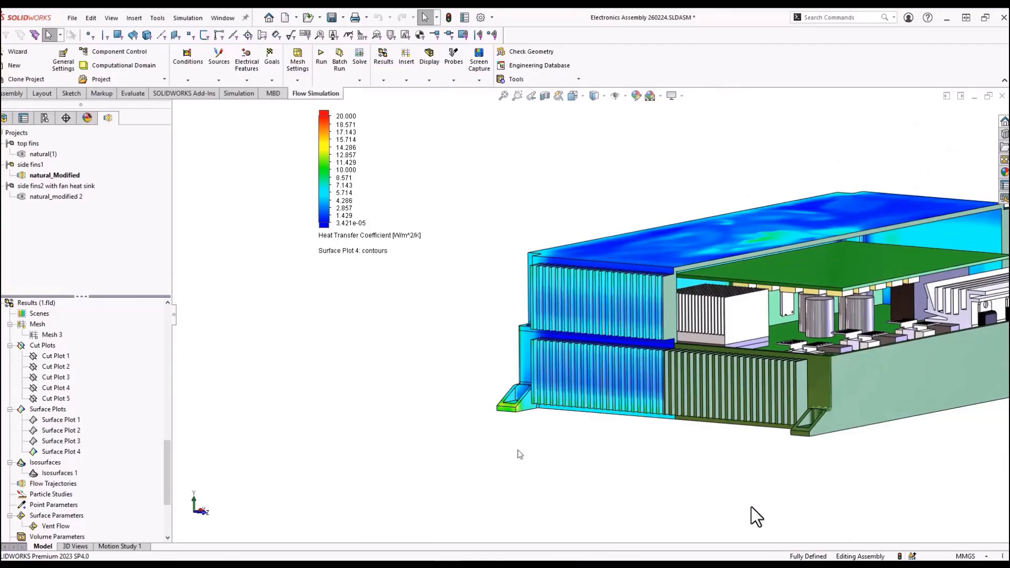
pyautogui.click(67, 453)
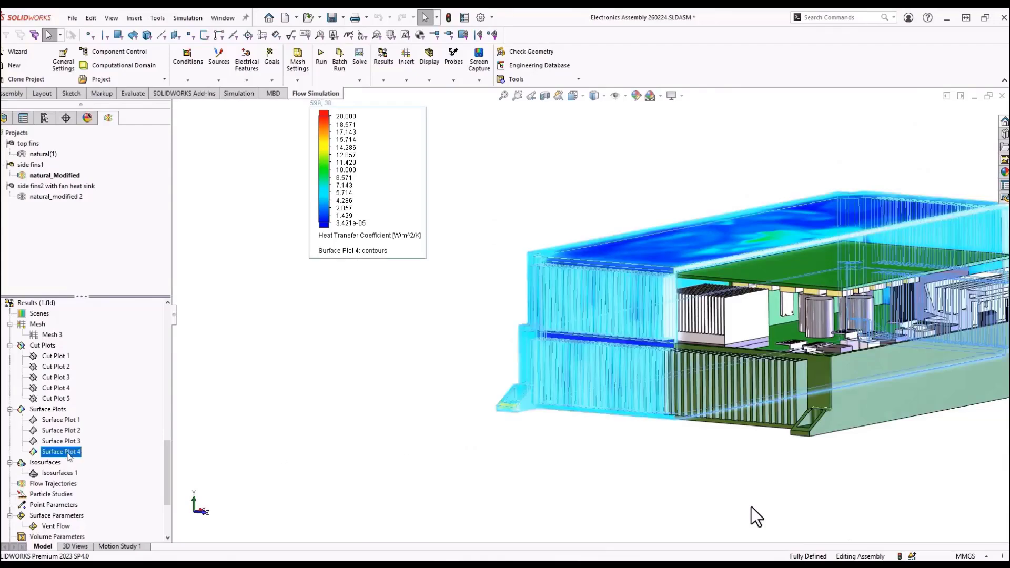
pyautogui.rightClick(68, 453)
# - Hide the heat transfer coefficient surface plot and scroll to natural(1)'s cut plots
pyautogui.click(113, 308)
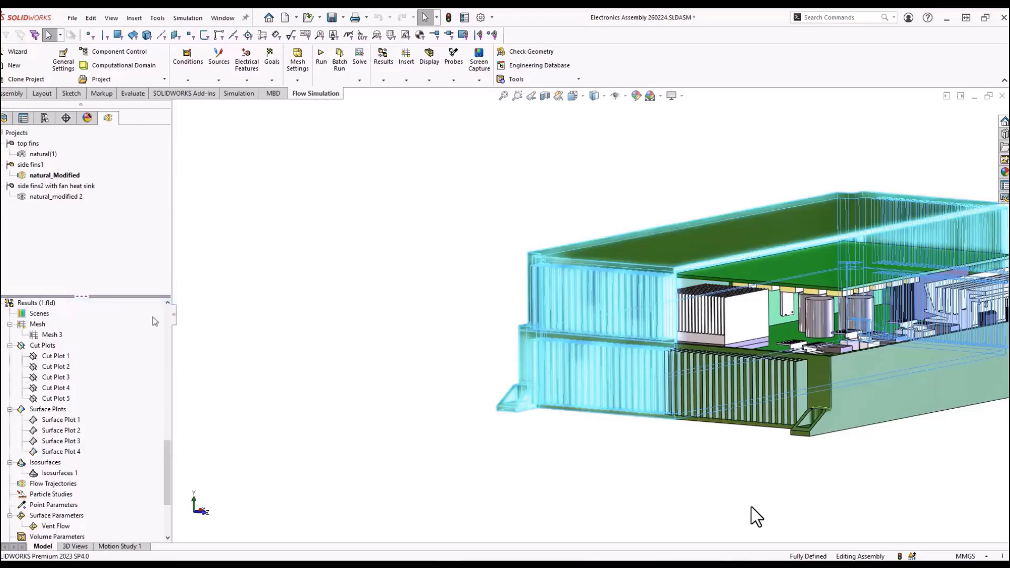
pyautogui.click(289, 362)
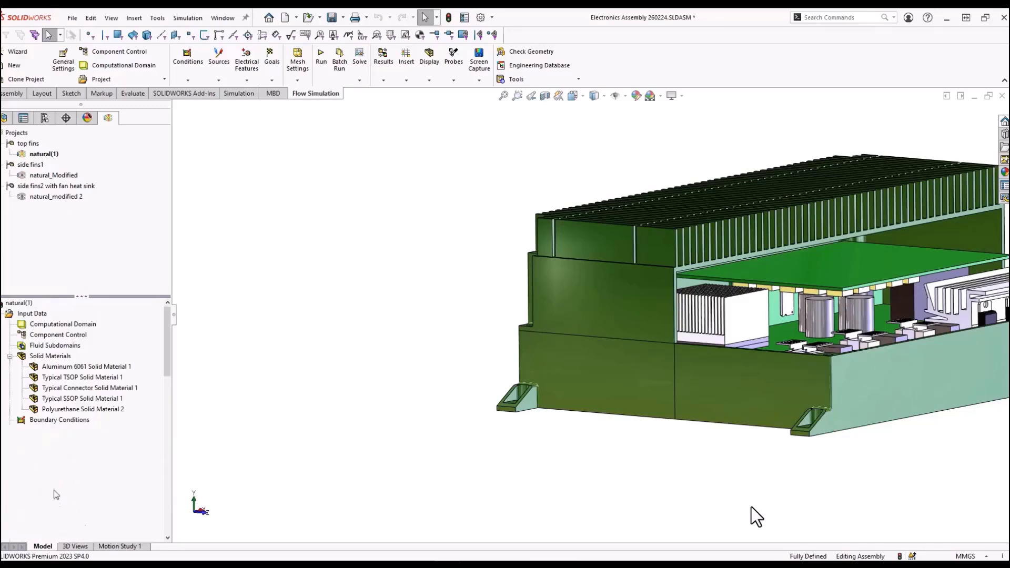
pyautogui.scroll(-5, 51, 508)
pyautogui.scroll(-5, 51, 508)
pyautogui.scroll(-4, 51, 508)
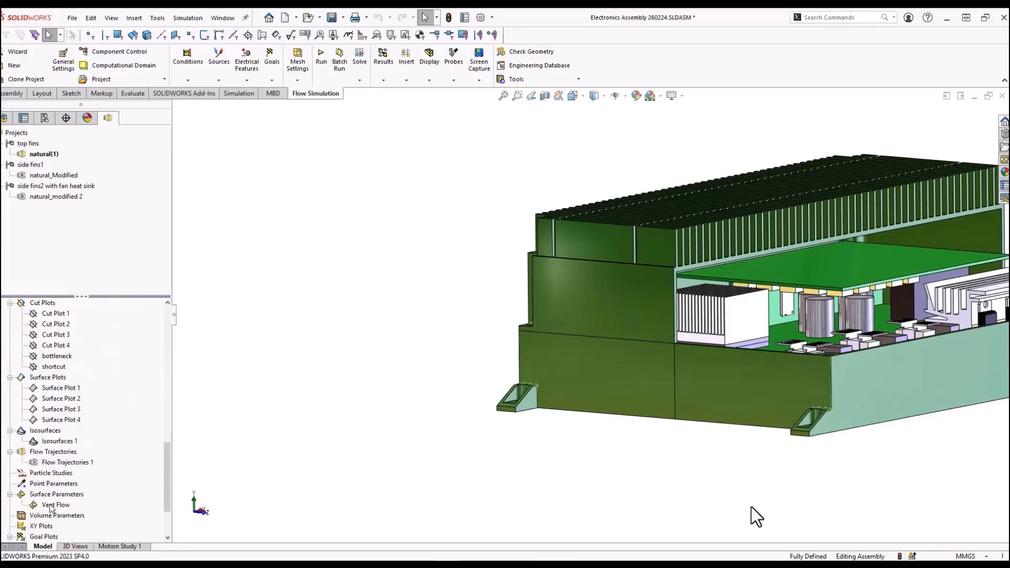
# - Copy the bottleneck and shortcut cut plots to natural_Modified and natural_modified 2
pyautogui.click(61, 357)
pyautogui.keyDown('ctrl'); pyautogui.click(58, 367); pyautogui.keyUp('ctrl')
pyautogui.rightClick(57, 367)
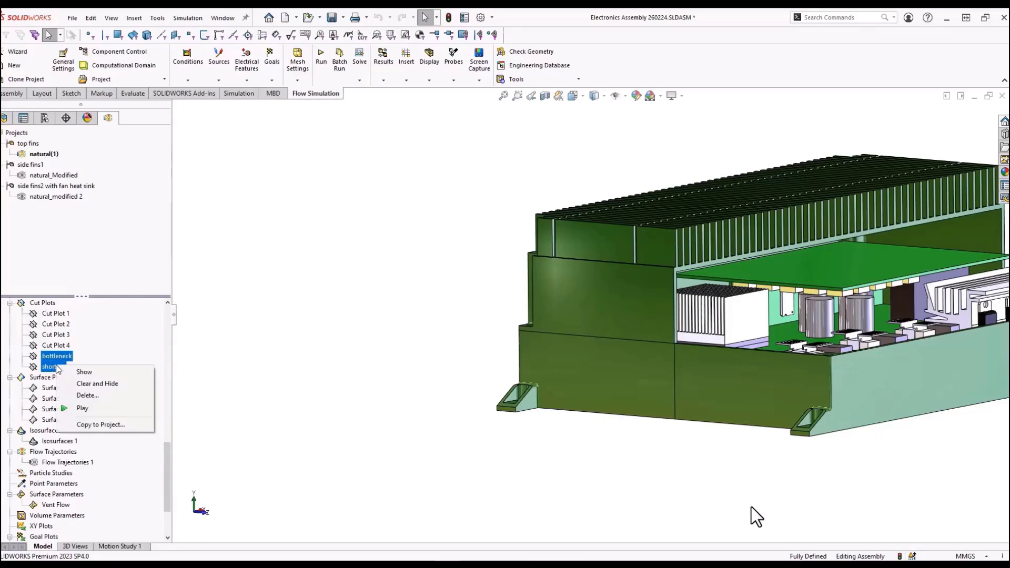
pyautogui.click(114, 424)
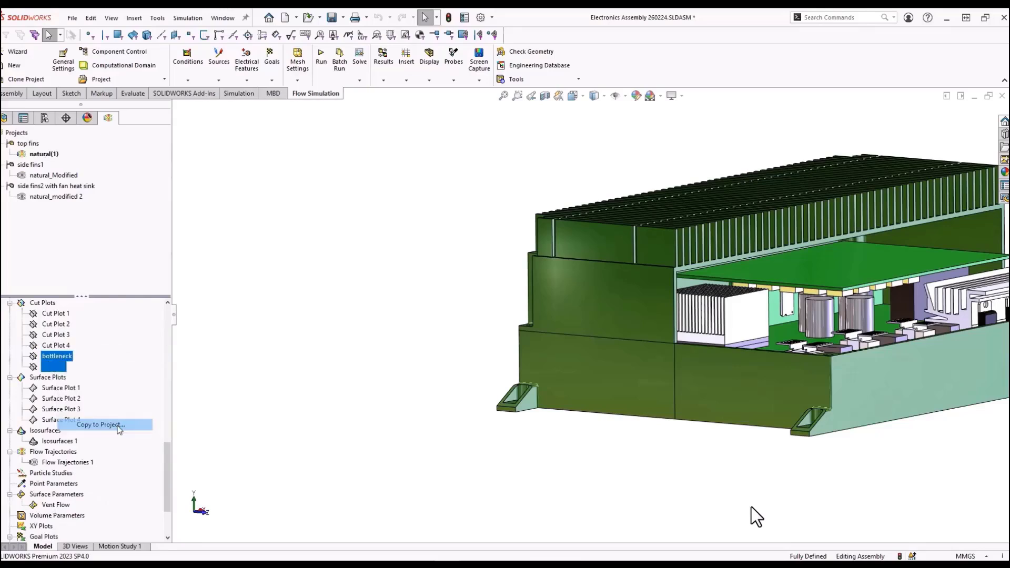
pyautogui.click(3, 273)
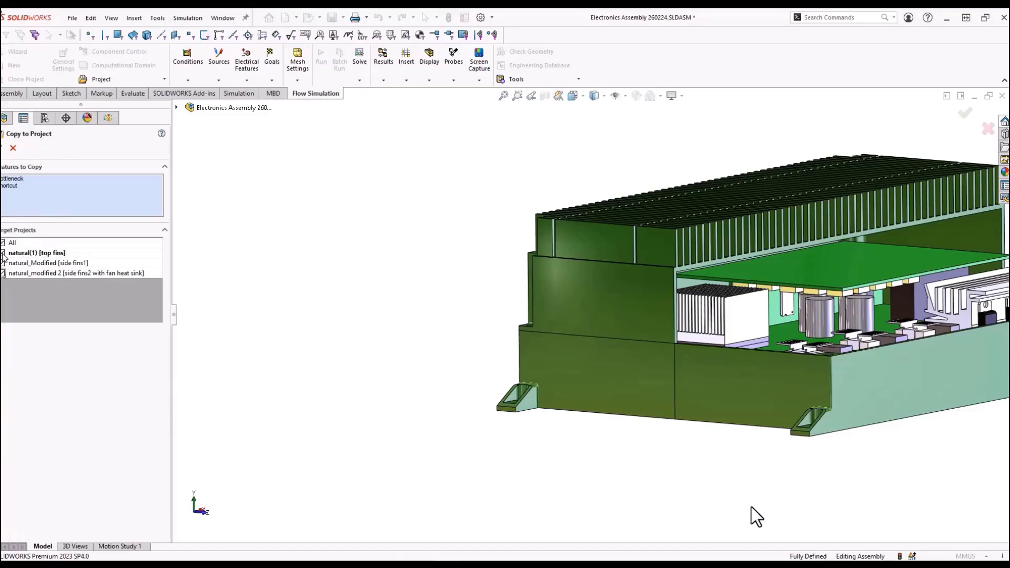
pyautogui.click(2, 253)
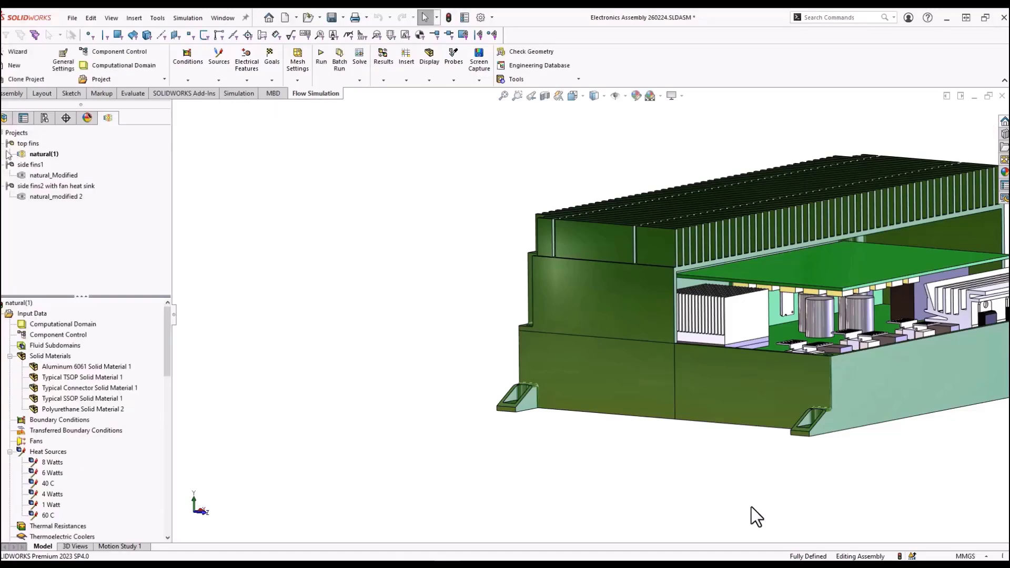
# - Make natural_Modified the active project
pyautogui.rightClick(67, 175)
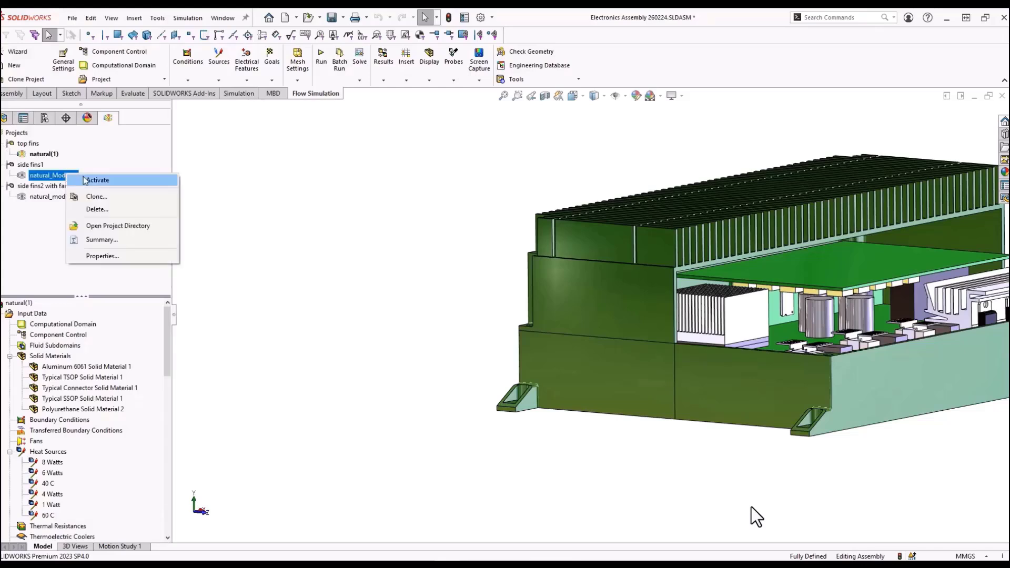
pyautogui.click(81, 180)
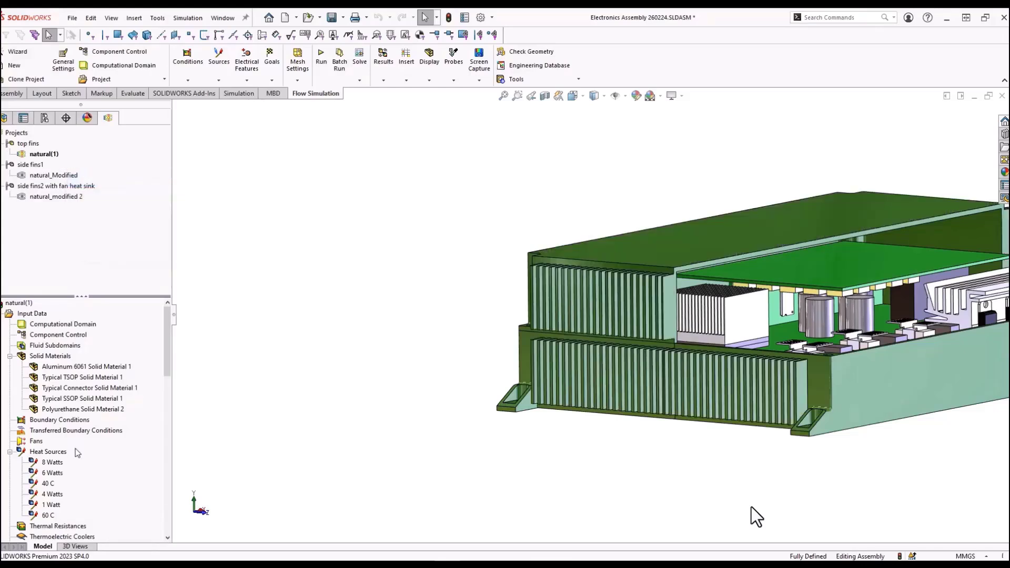
pyautogui.moveTo(166, 368); pyautogui.dragTo(164, 512)
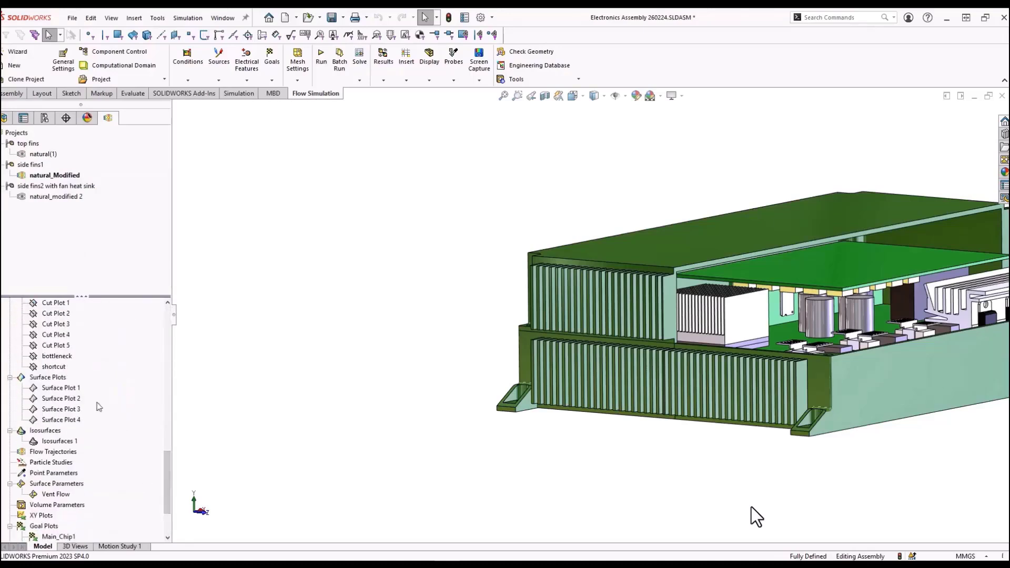
# - Show the bottleneck cut plot with model geometry turned off
pyautogui.rightClick(67, 358)
pyautogui.click(90, 377)
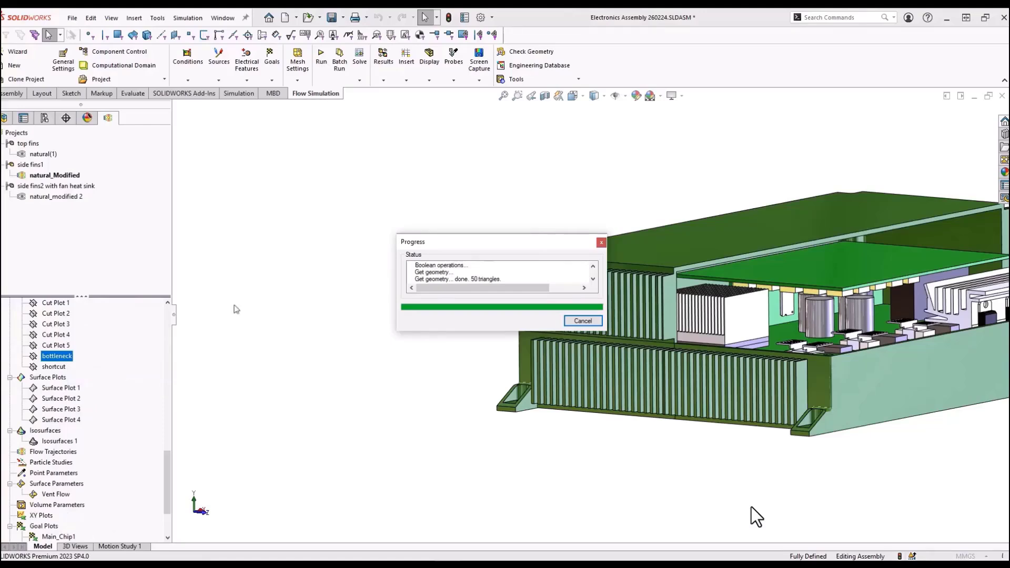
pyautogui.click(471, 191)
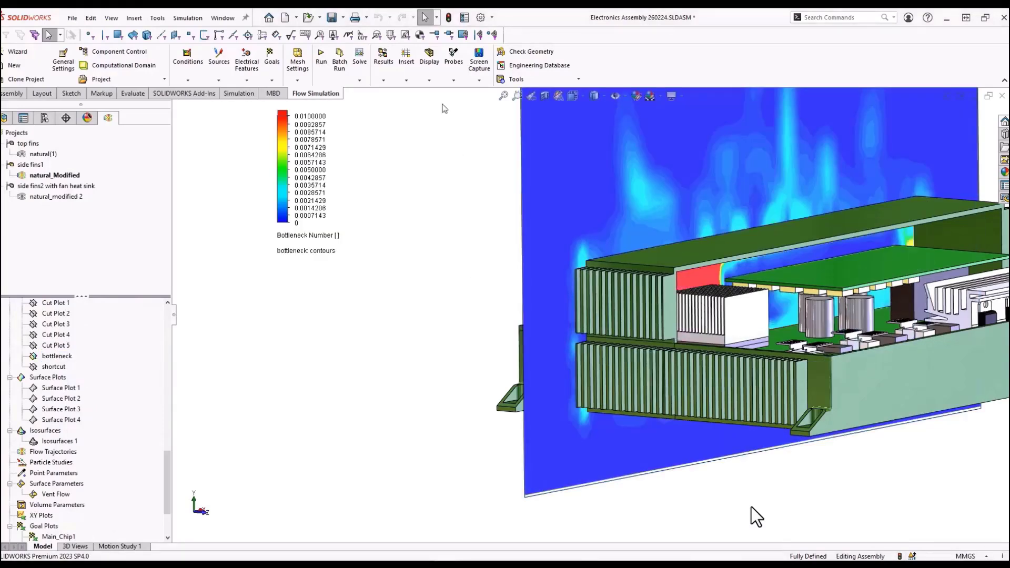
pyautogui.click(429, 79)
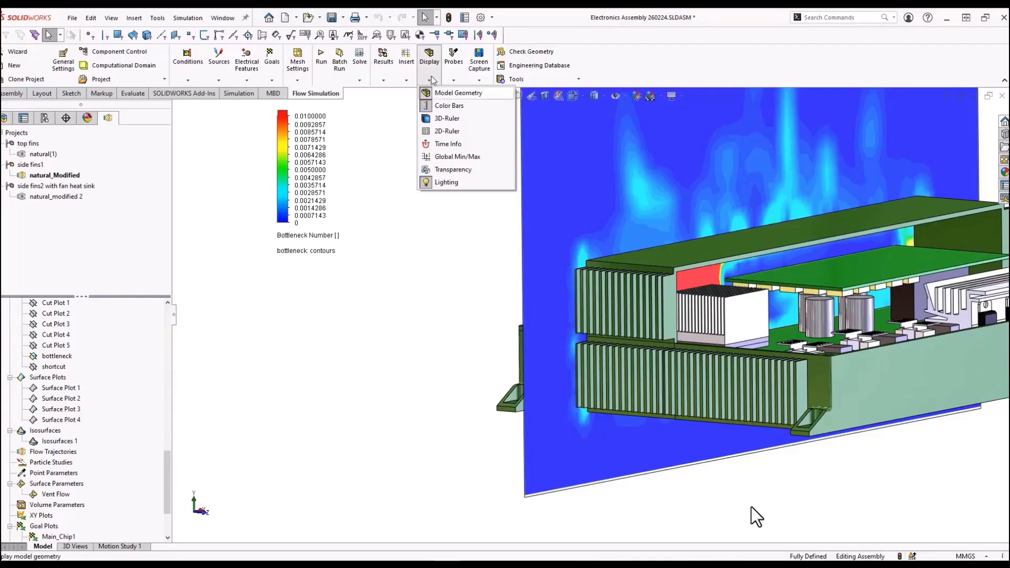
pyautogui.click(434, 92)
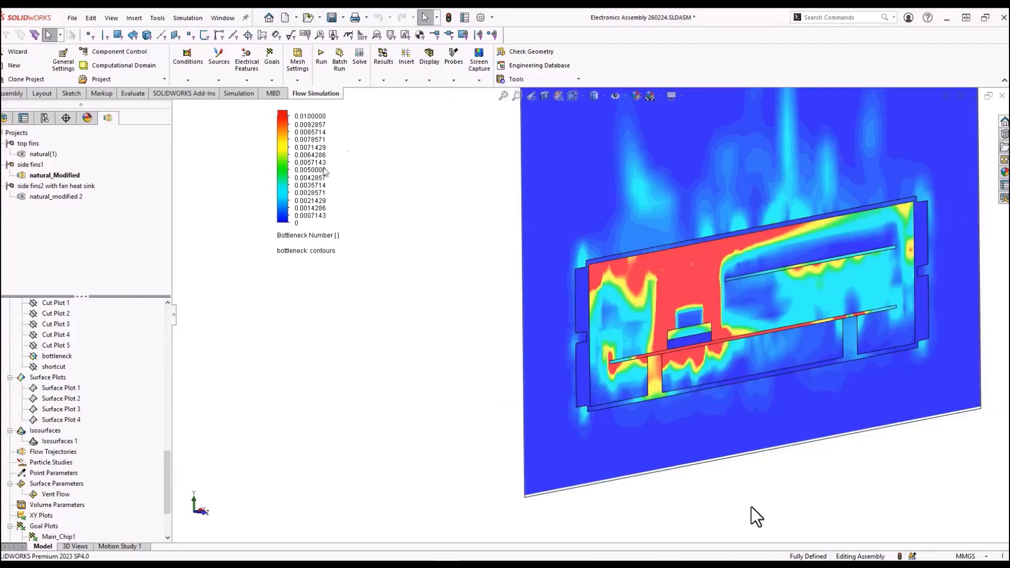
# - Set the bottleneck colour scale maximum to 0.06
pyautogui.doubleClick(282, 195)
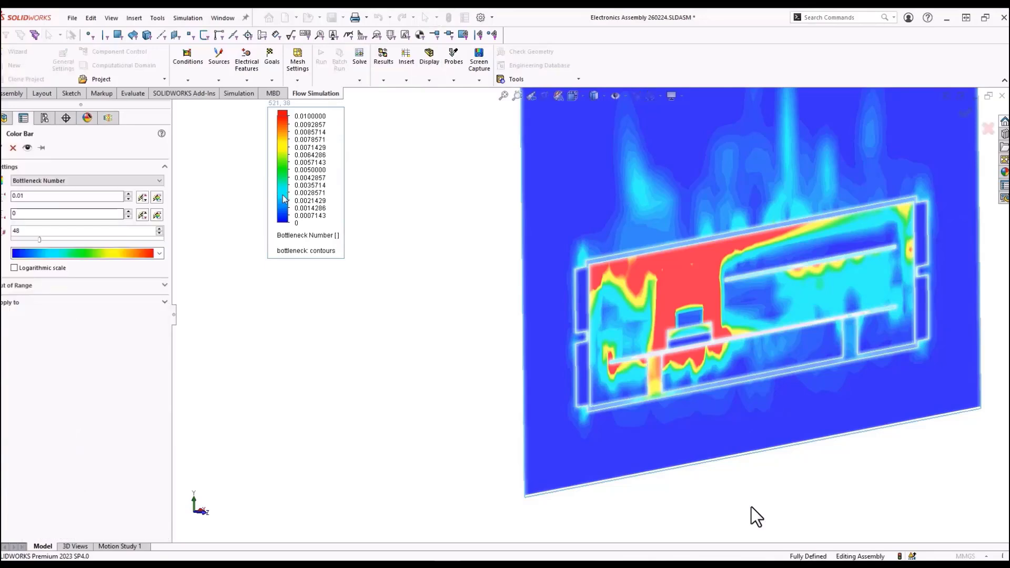
pyautogui.click(129, 194)
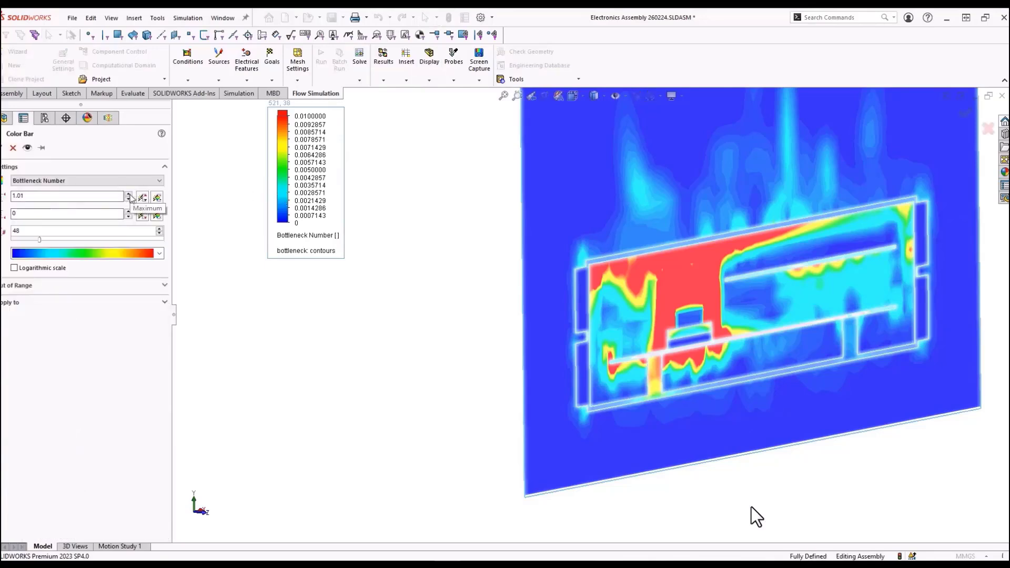
pyautogui.doubleClick(124, 198)
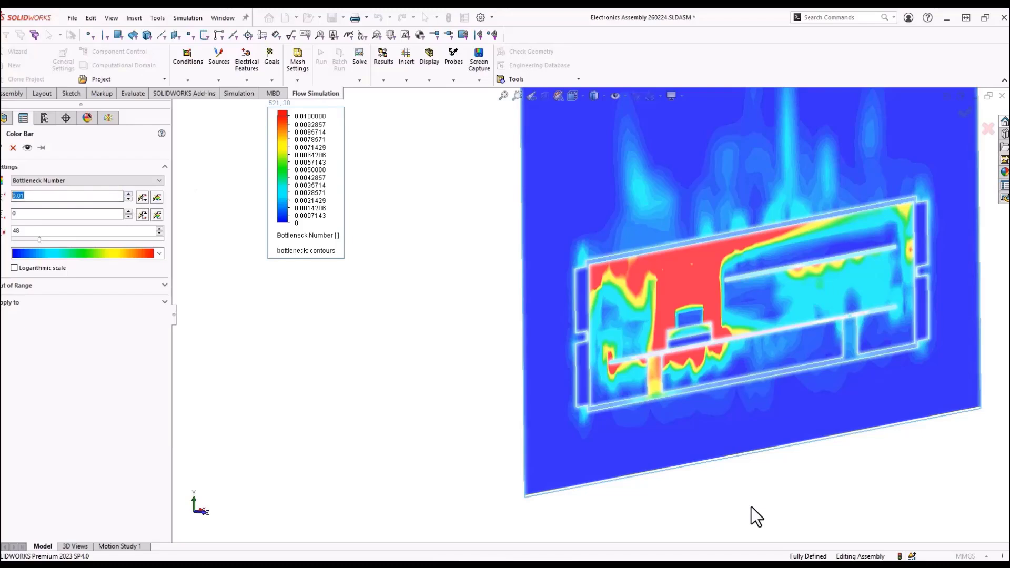
pyautogui.write('0.05')
pyautogui.click(27, 148)
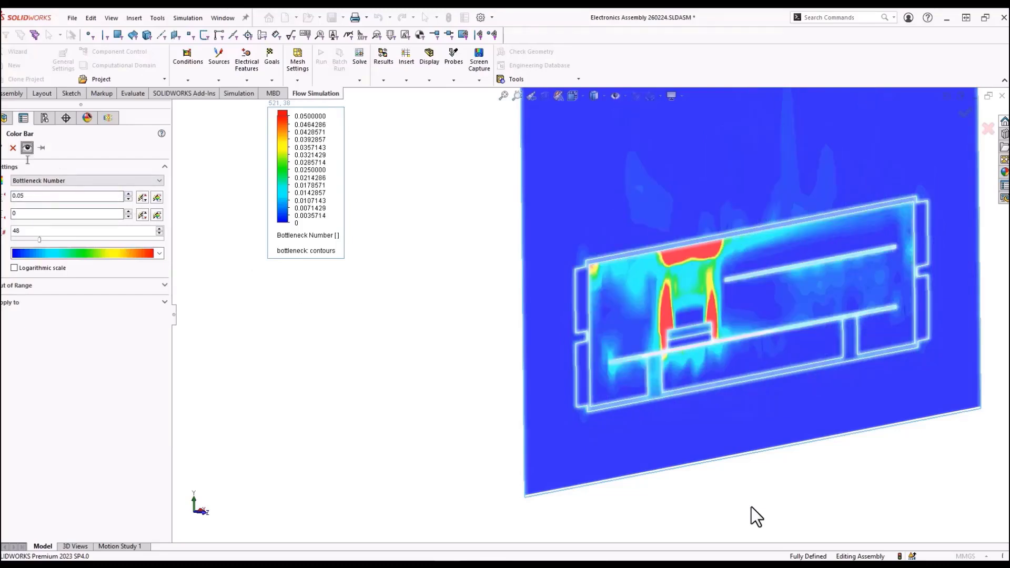
pyautogui.press('BackSpace')
pyautogui.write('6')
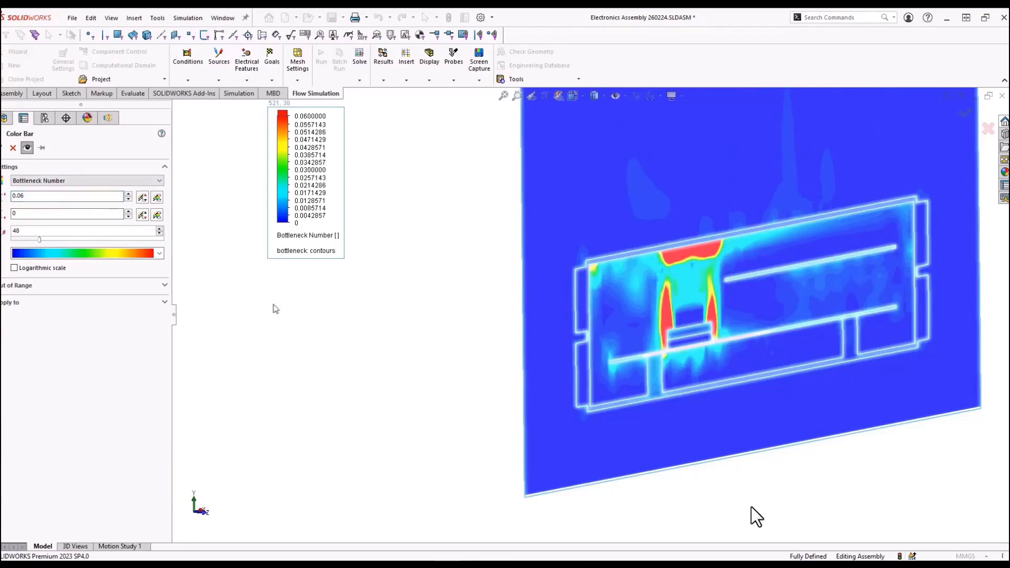
pyautogui.click(4, 150)
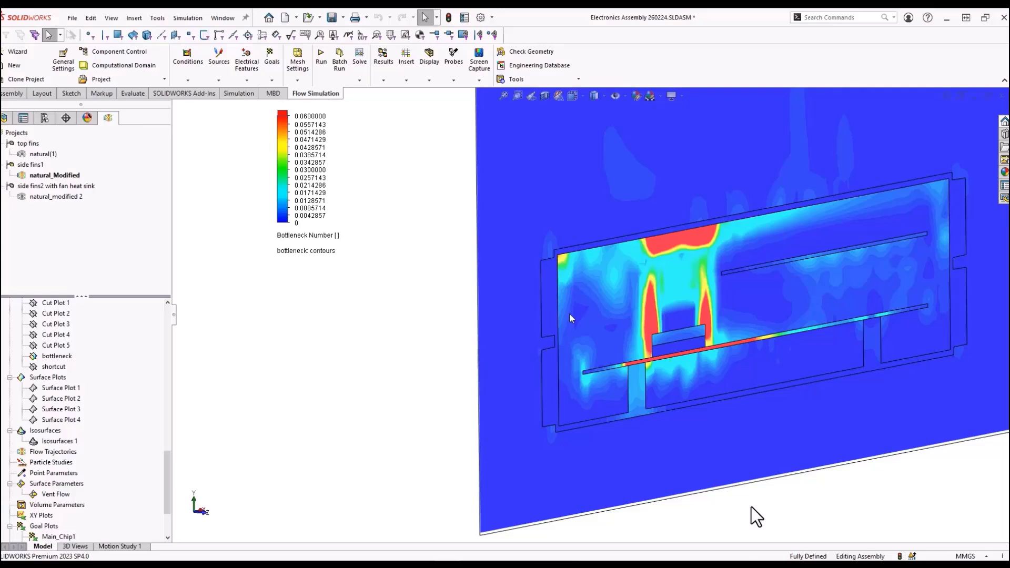
# - Hide the bottleneck plot and activate the 'side fins2 with fan heat sink' configuration
pyautogui.rightClick(59, 360)
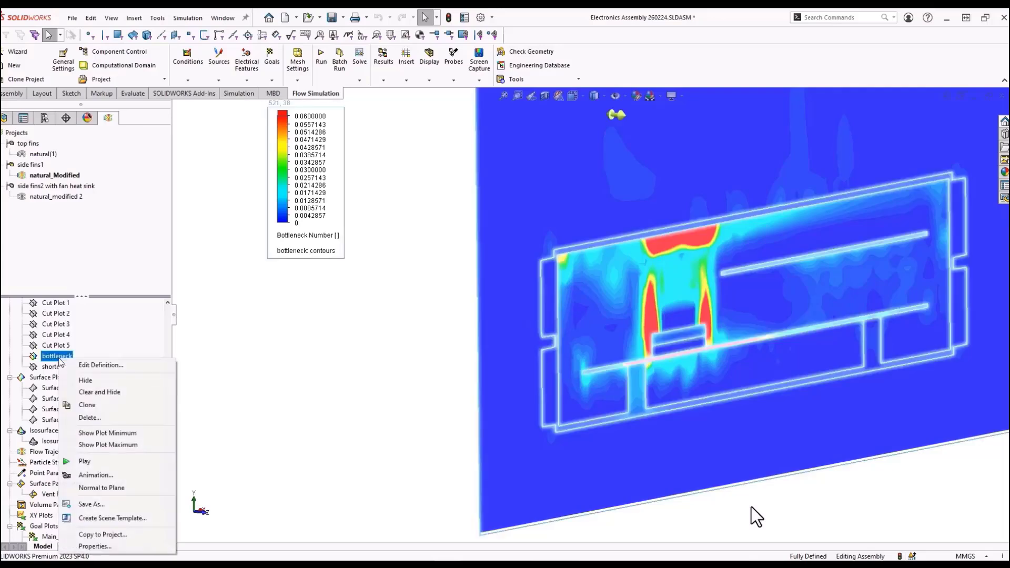
pyautogui.click(86, 380)
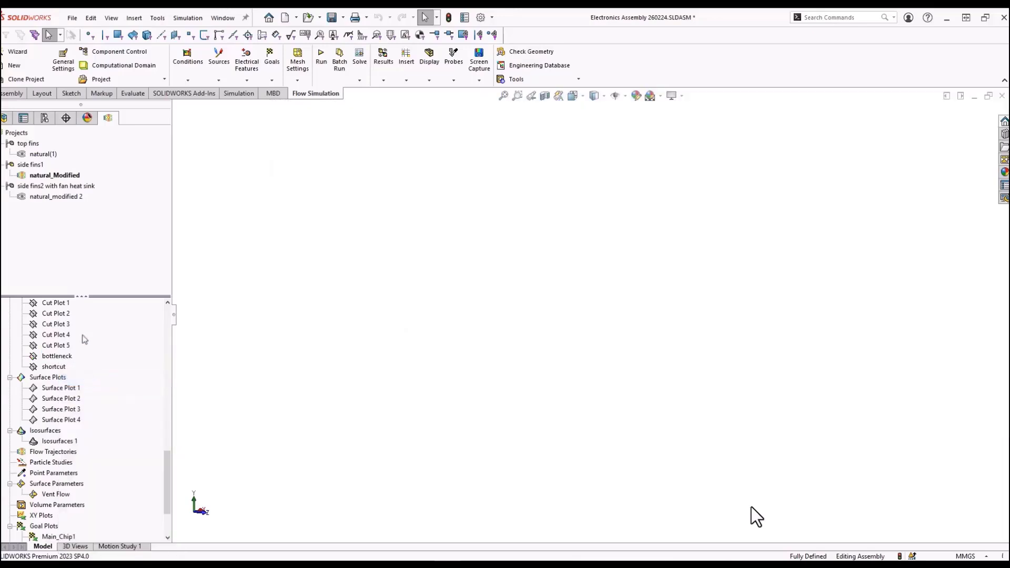
pyautogui.click(71, 188)
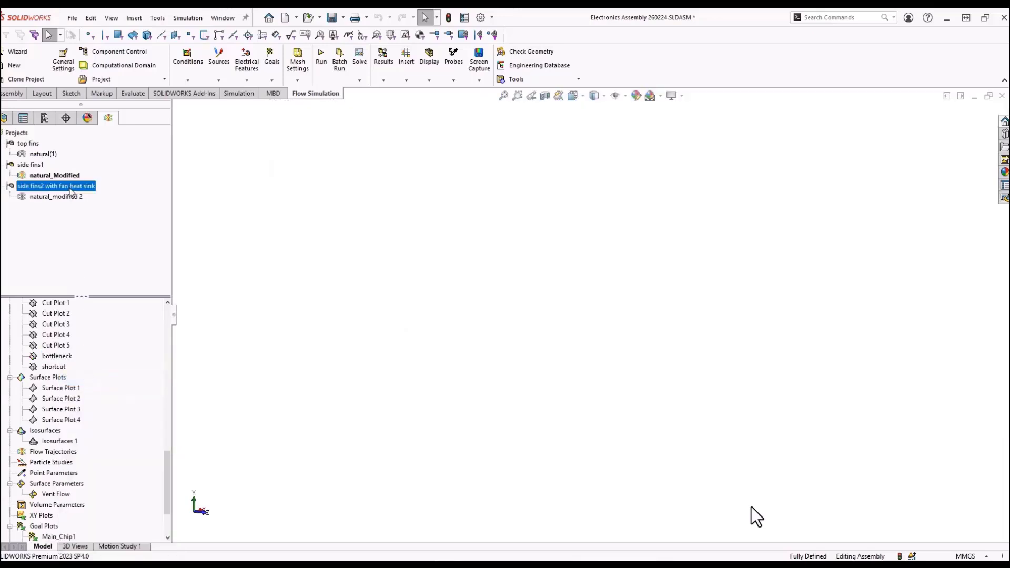
pyautogui.doubleClick(70, 189)
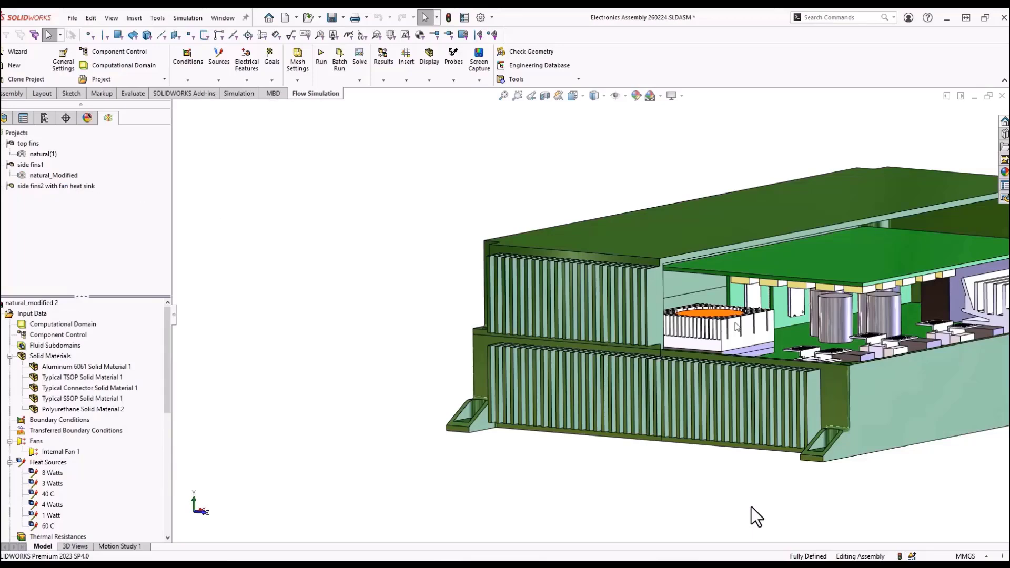
# - Zoom in on the CPU heat sink and select its orange fan face
pyautogui.scroll(-2, 736, 326)
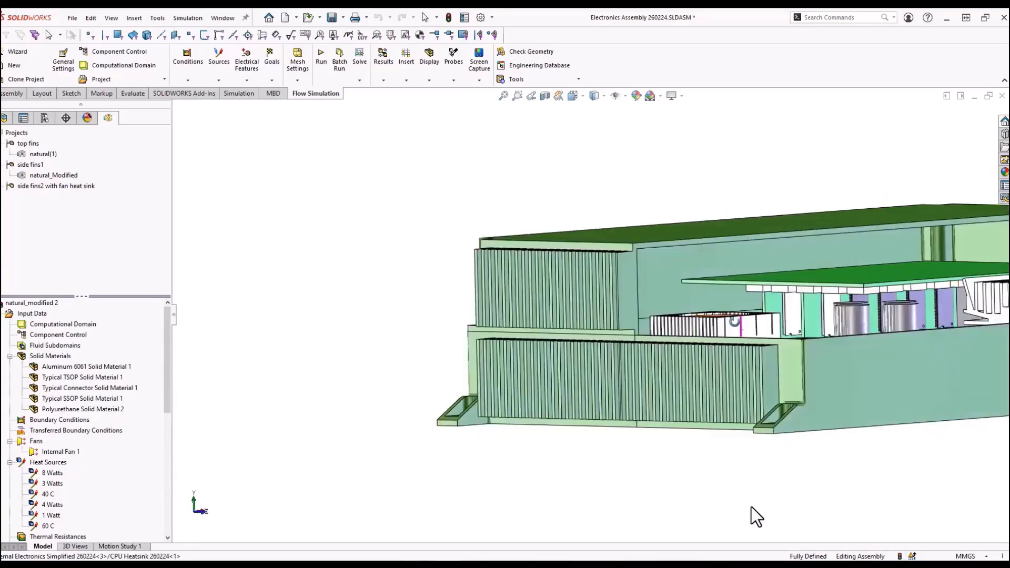
pyautogui.scroll(-2, 731, 324)
pyautogui.scroll(-2, 720, 320)
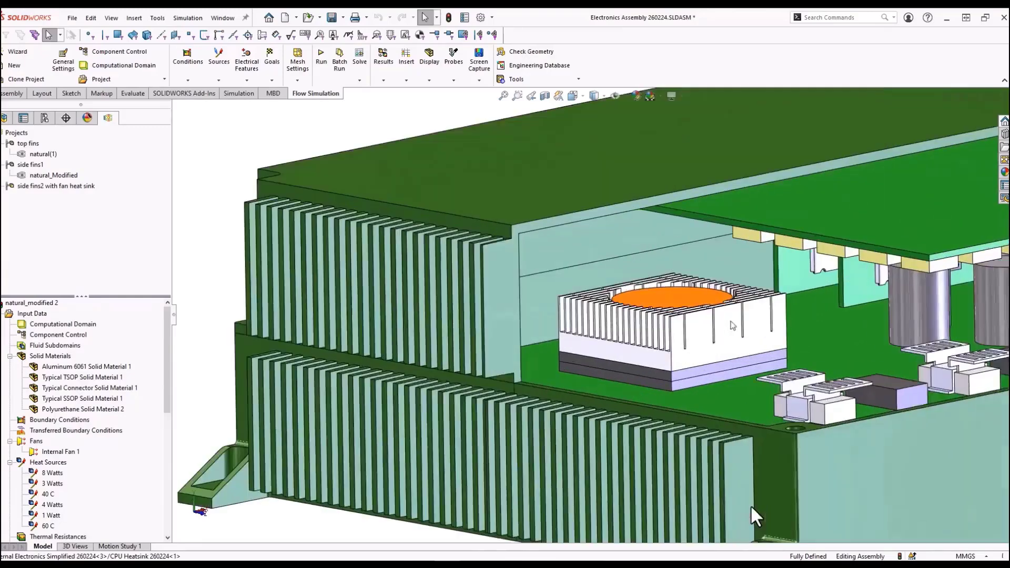
pyautogui.click(681, 307)
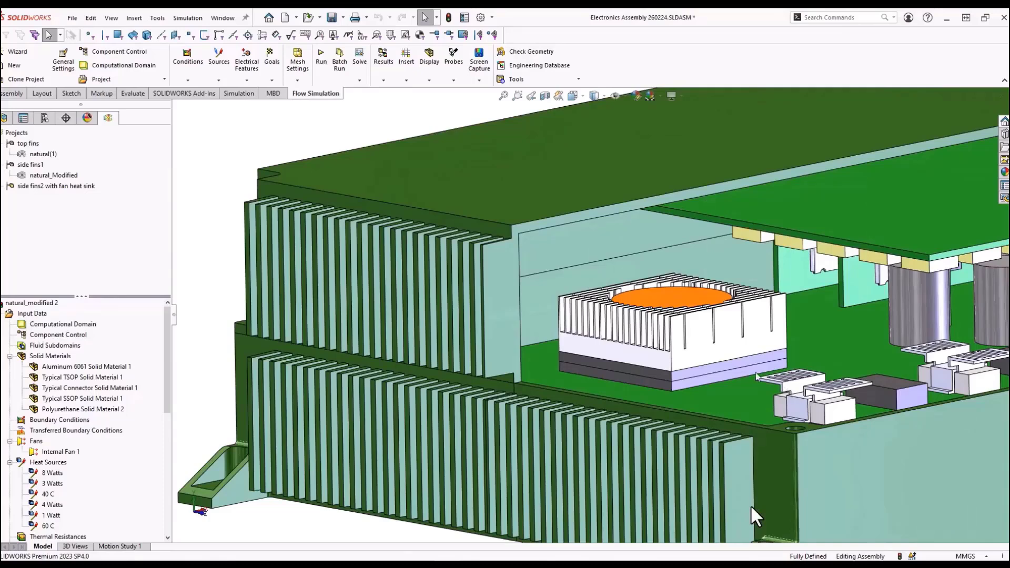
pyautogui.moveTo(756, 374); pyautogui.dragTo(722, 363, button='middle')
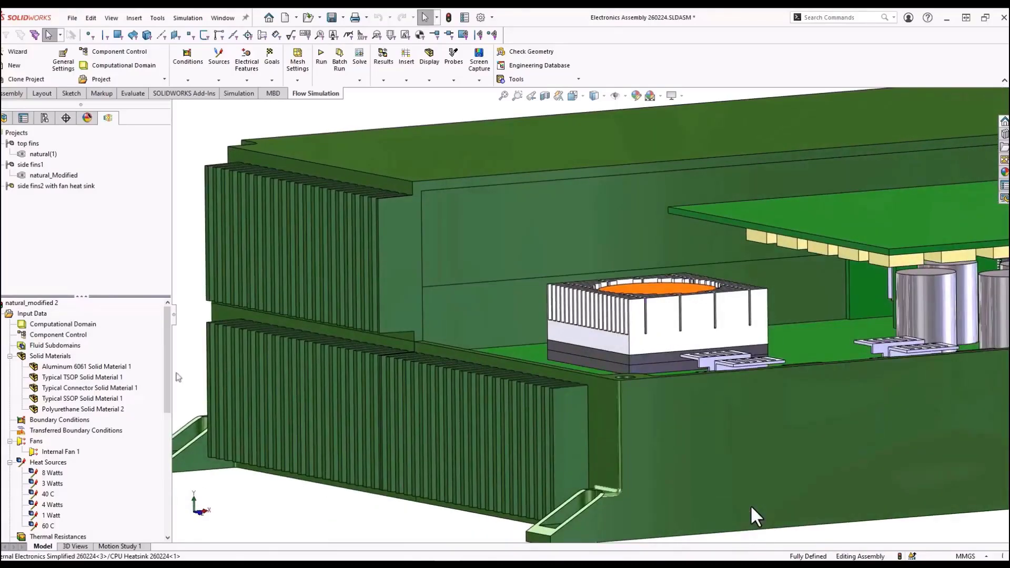
# - Zoom closer and orbit to look down onto the heat sink's fan face
pyautogui.moveTo(167, 376); pyautogui.dragTo(167, 420)
pyautogui.scroll(-3, 167, 419)
pyautogui.scroll(-2, 167, 410)
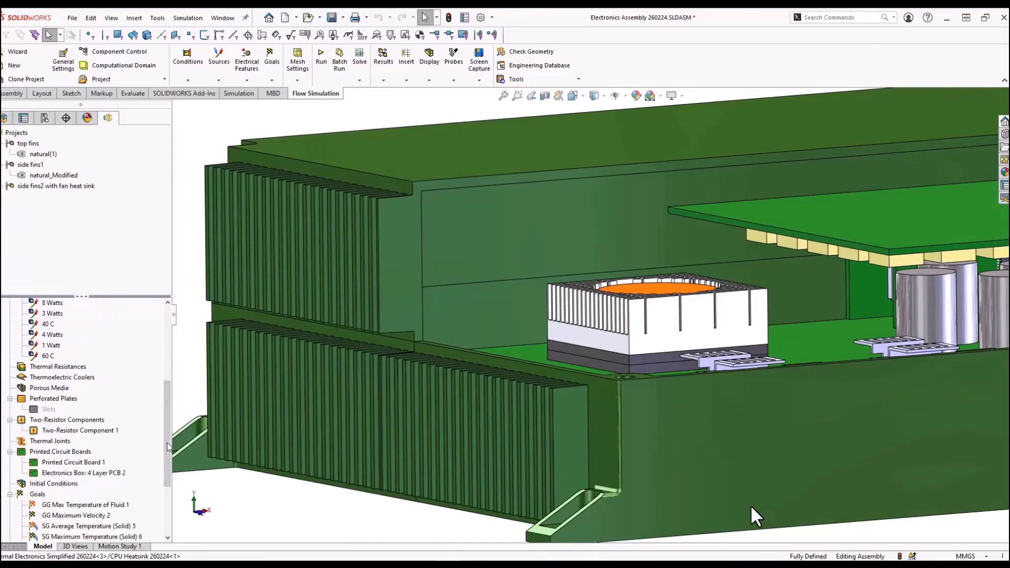
pyautogui.scroll(-3, 170, 469)
pyautogui.scroll(-1, 170, 470)
pyautogui.scroll(-1, 170, 470)
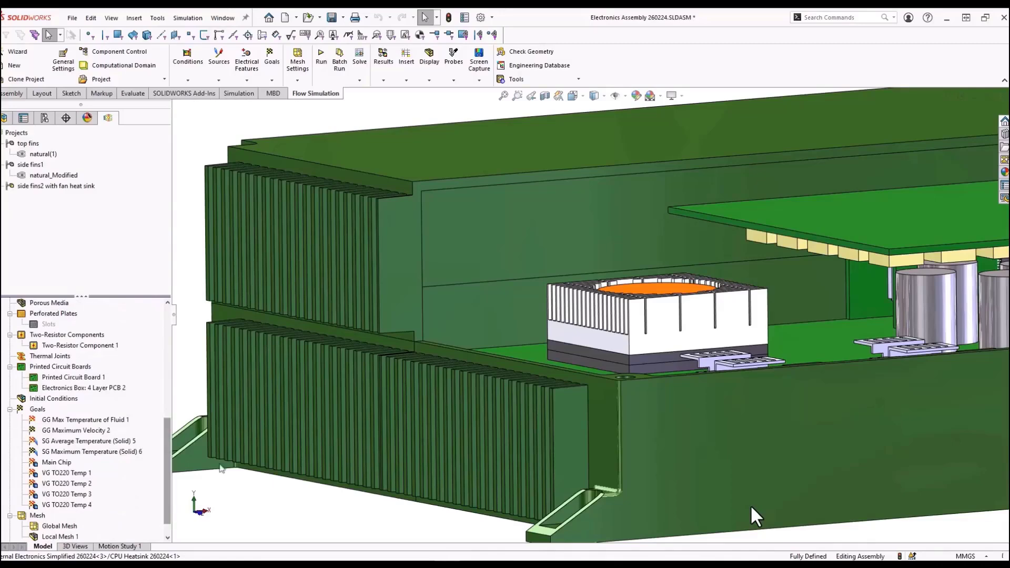
pyautogui.click(659, 293)
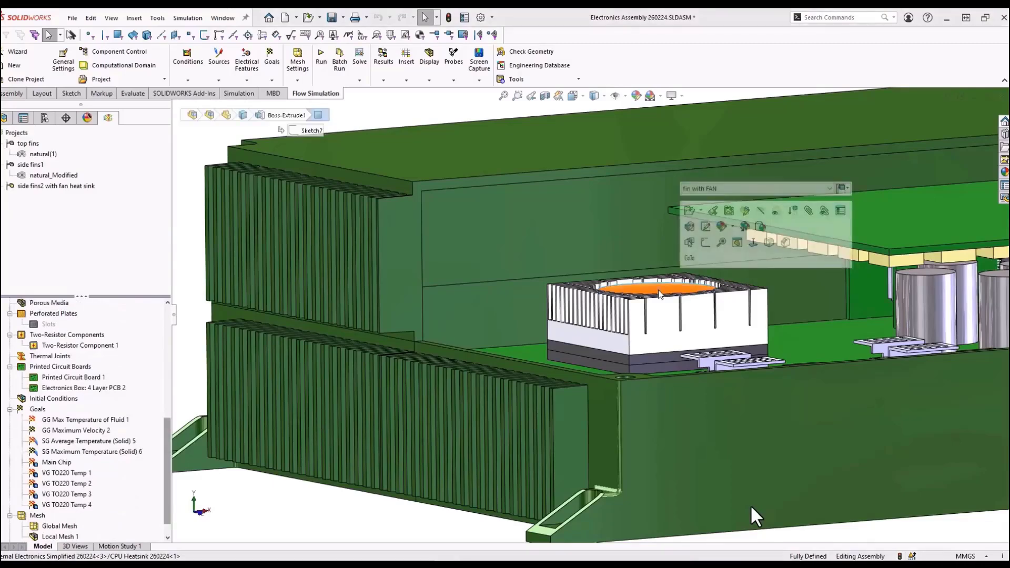
pyautogui.moveTo(659, 293); pyautogui.dragTo(660, 271, button='middle')
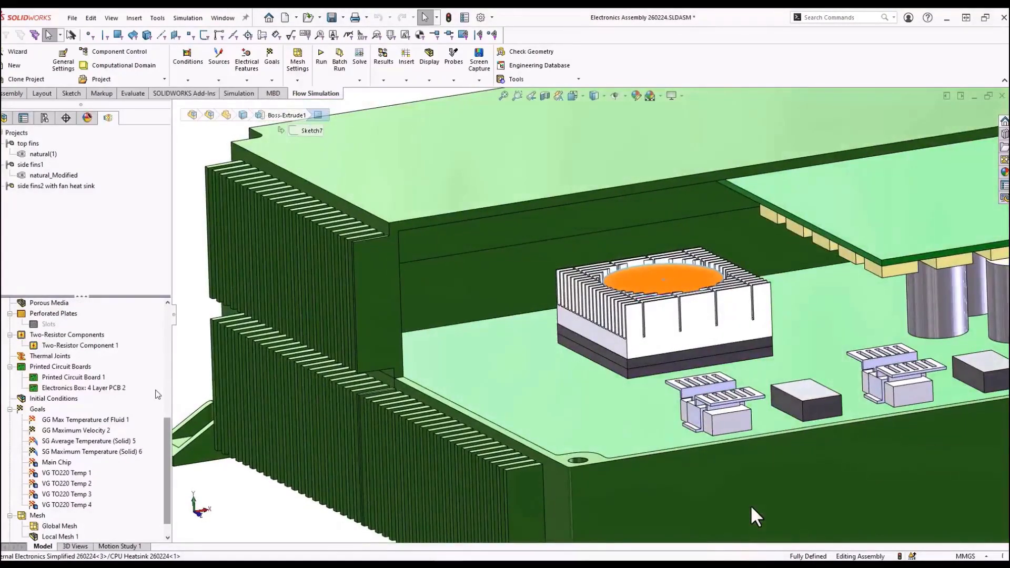
# - Select Internal Fan 1, the Radial R2E 133-BH66-07 fan, in the tree
pyautogui.moveTo(167, 434); pyautogui.dragTo(179, 398)
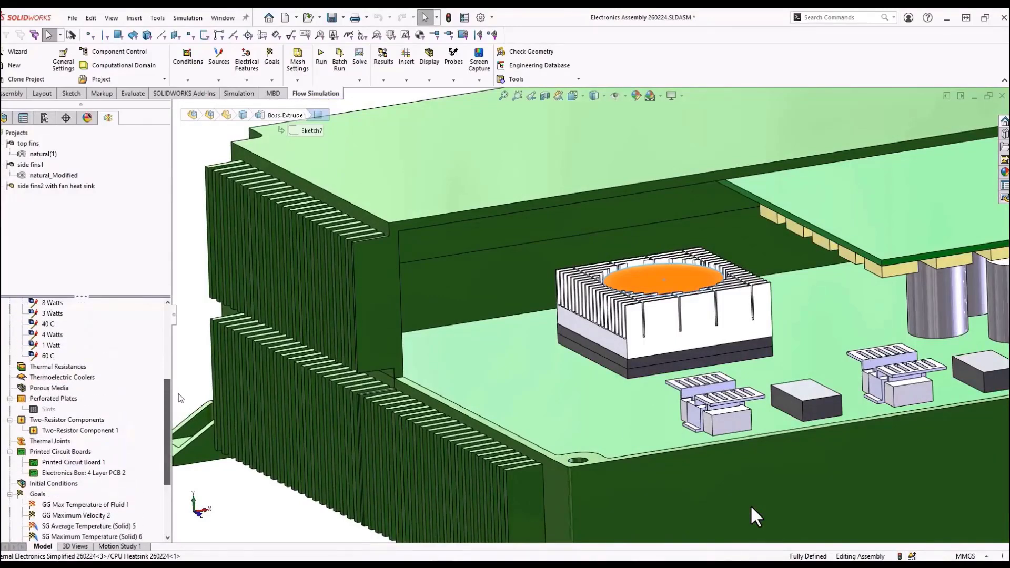
pyautogui.moveTo(178, 394); pyautogui.dragTo(178, 359)
pyautogui.click(61, 366)
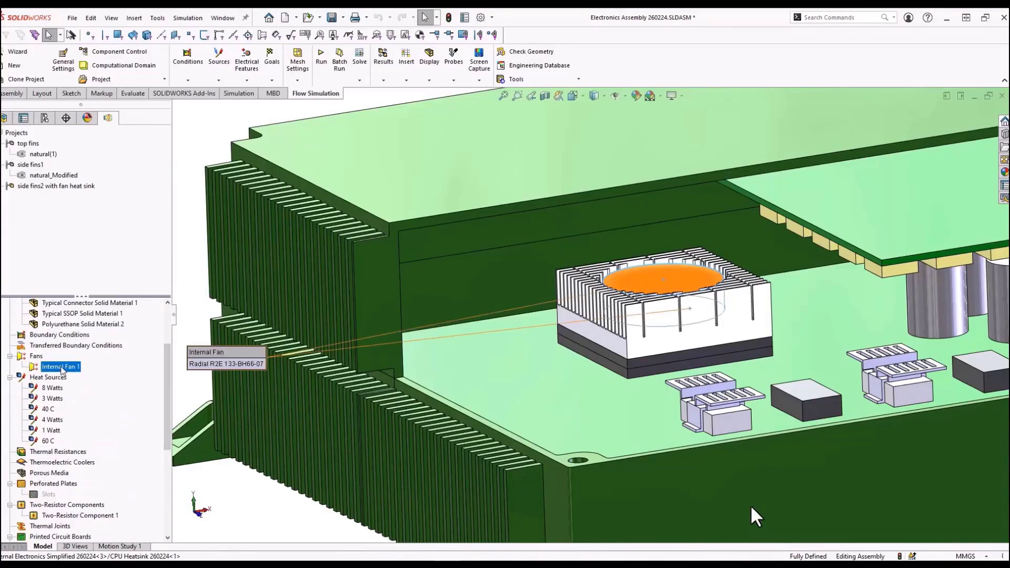
pyautogui.rightClick(63, 370)
pyautogui.click(79, 374)
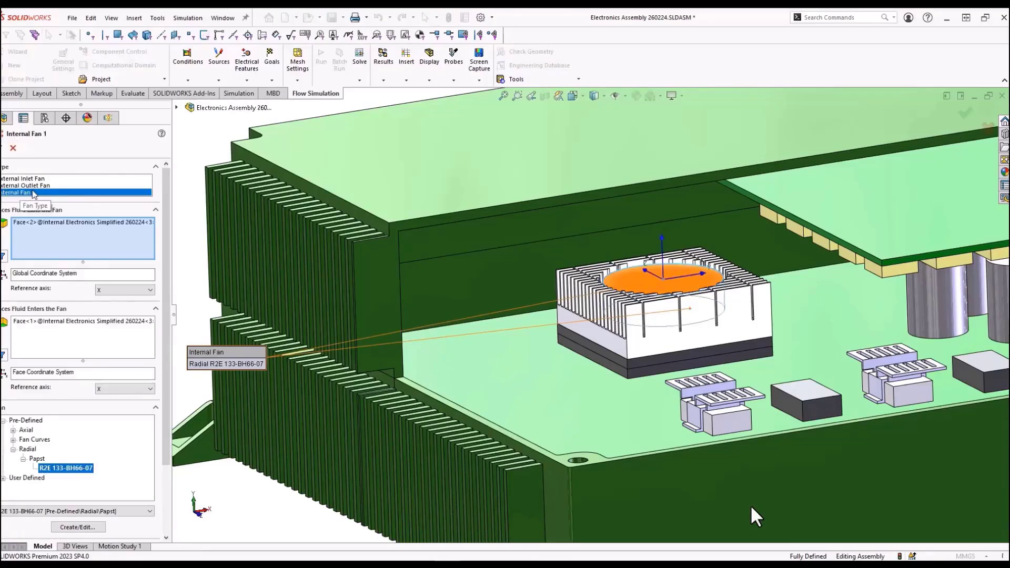
pyautogui.click(34, 223)
pyautogui.click(30, 322)
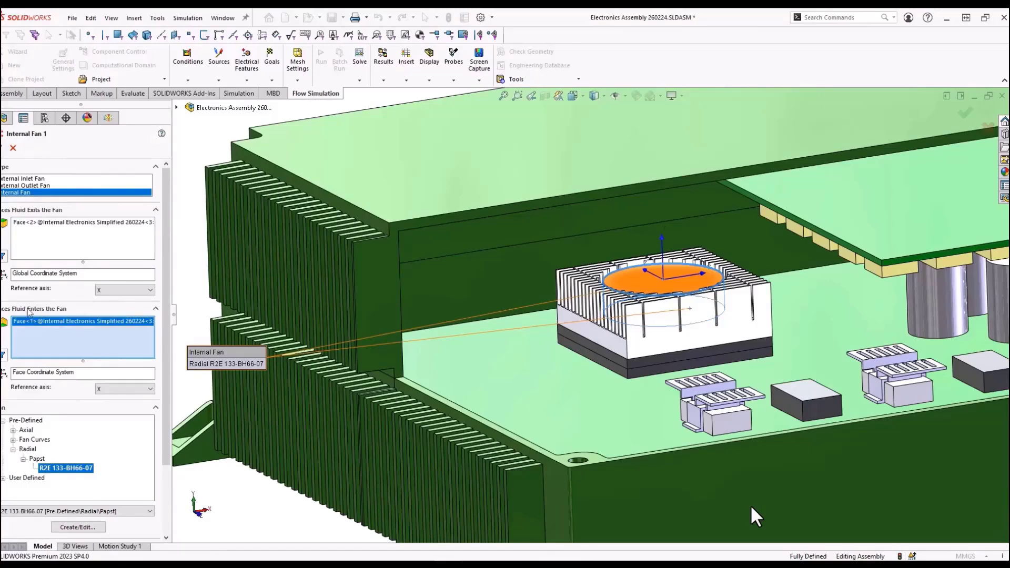
pyautogui.click(13, 151)
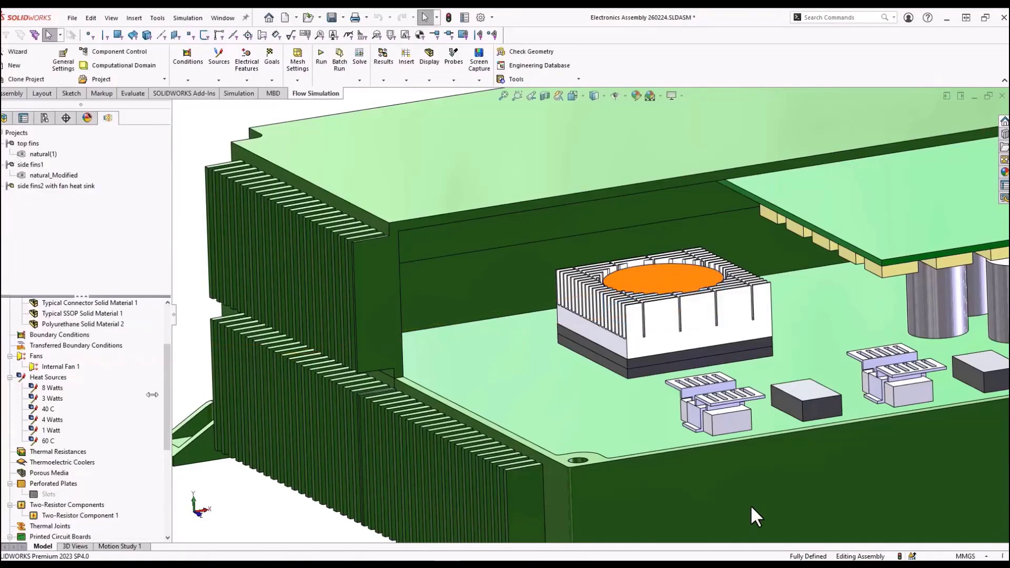
pyautogui.moveTo(169, 428); pyautogui.dragTo(170, 471)
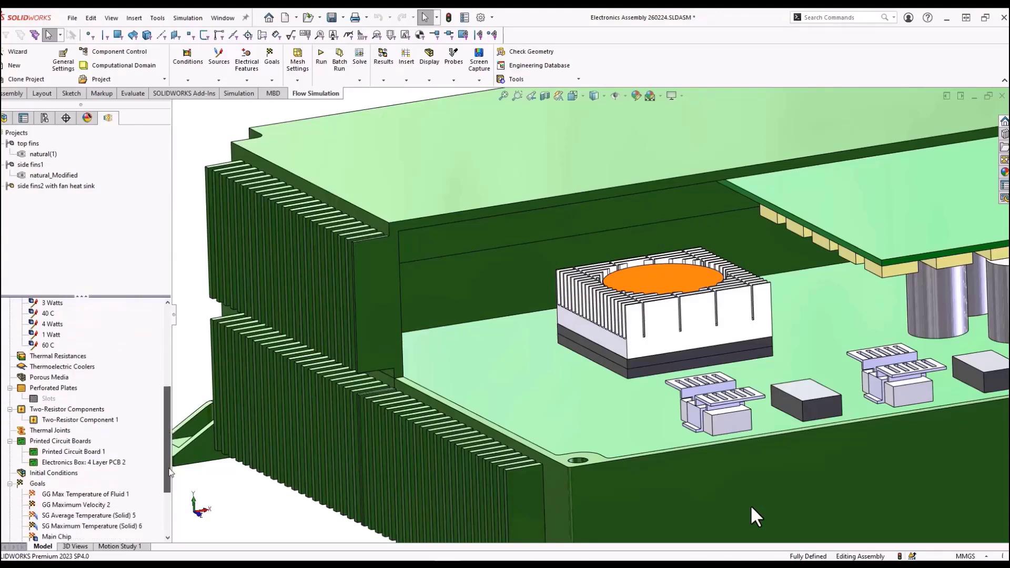
pyautogui.scroll(-1, 170, 471)
pyautogui.scroll(-1, 169, 468)
pyautogui.scroll(-1, 169, 464)
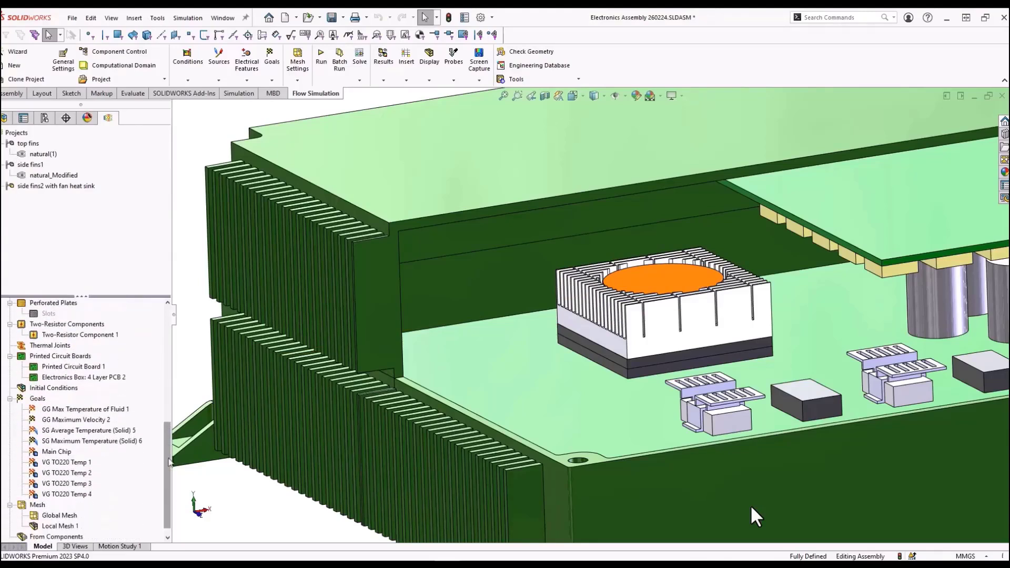
pyautogui.scroll(-1, 169, 501)
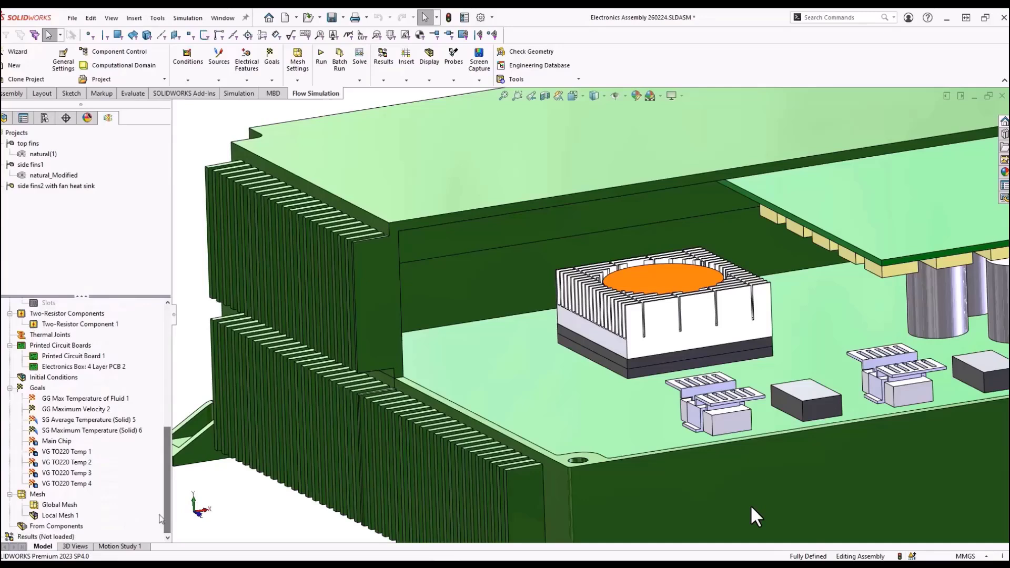
# - Load the fan heat sink project's 2.fld results and expand them to list its plots
pyautogui.rightClick(62, 537)
pyautogui.click(128, 425)
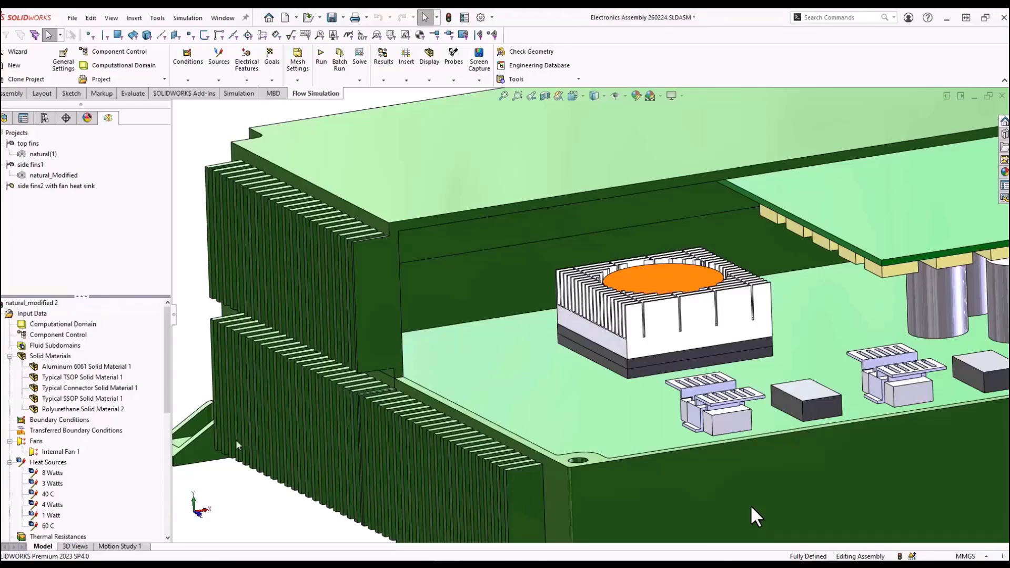
pyautogui.moveTo(169, 409); pyautogui.dragTo(186, 530)
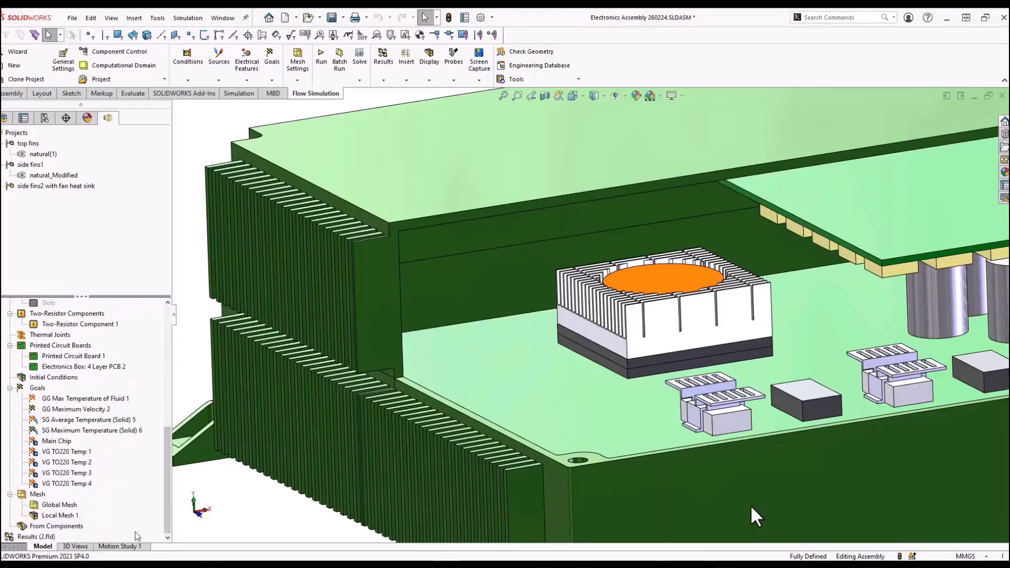
pyautogui.click(5, 537)
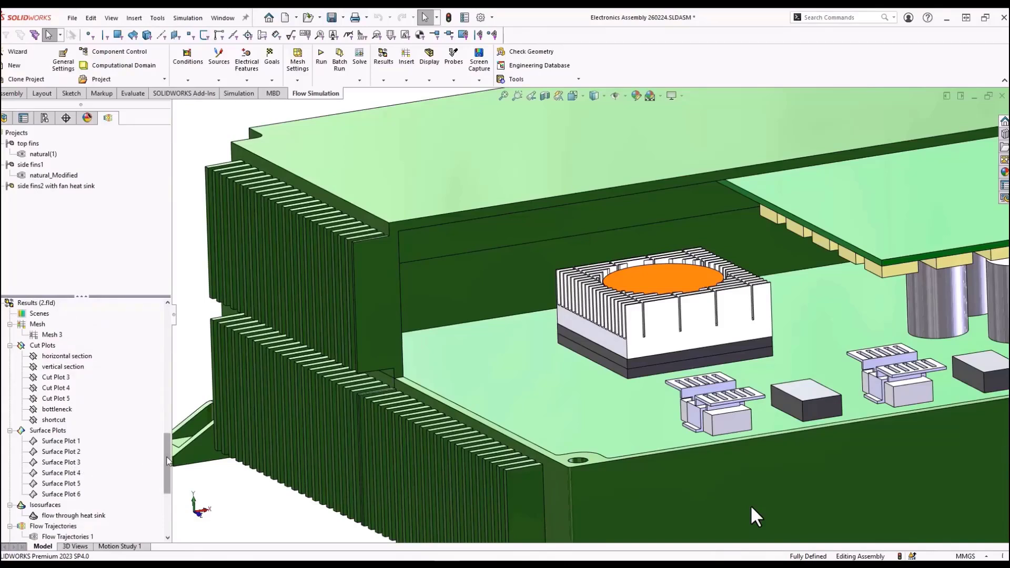
pyautogui.moveTo(167, 461); pyautogui.dragTo(167, 465)
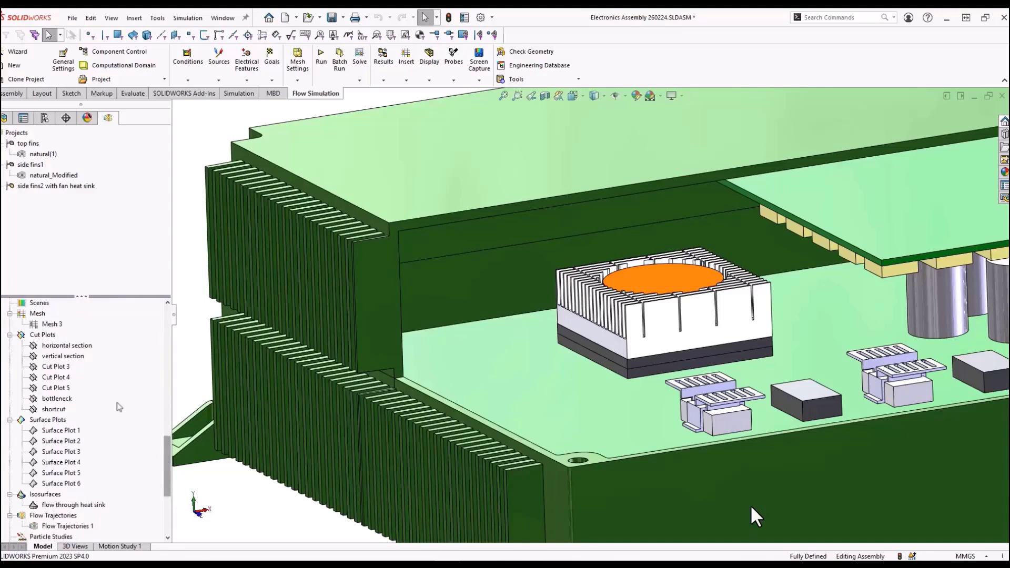
# - Show the vertical section cut plot and orbit to see the whole enclosure
pyautogui.rightClick(81, 358)
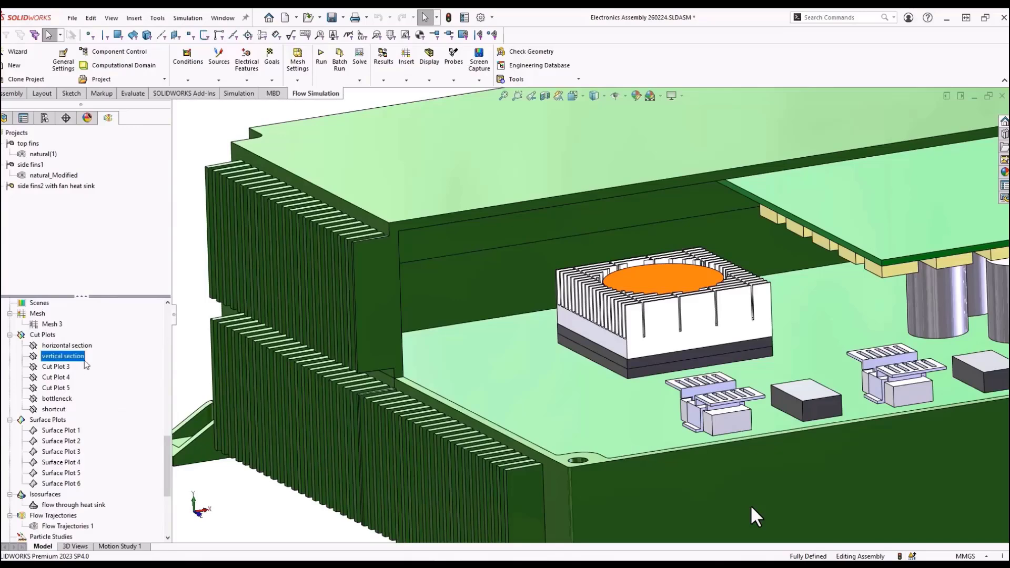
pyautogui.click(121, 381)
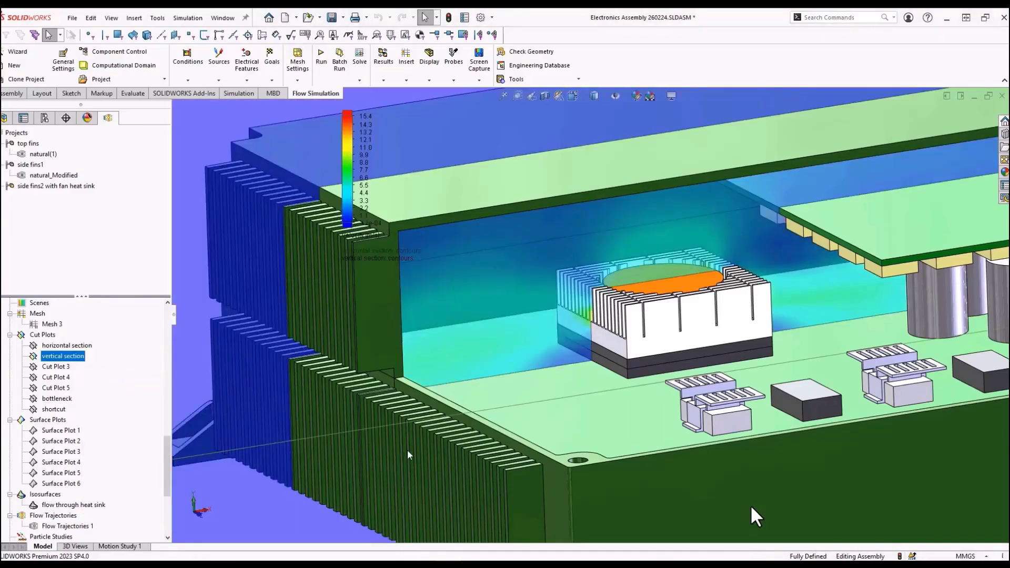
pyautogui.moveTo(407, 450); pyautogui.dragTo(489, 459, button='middle')
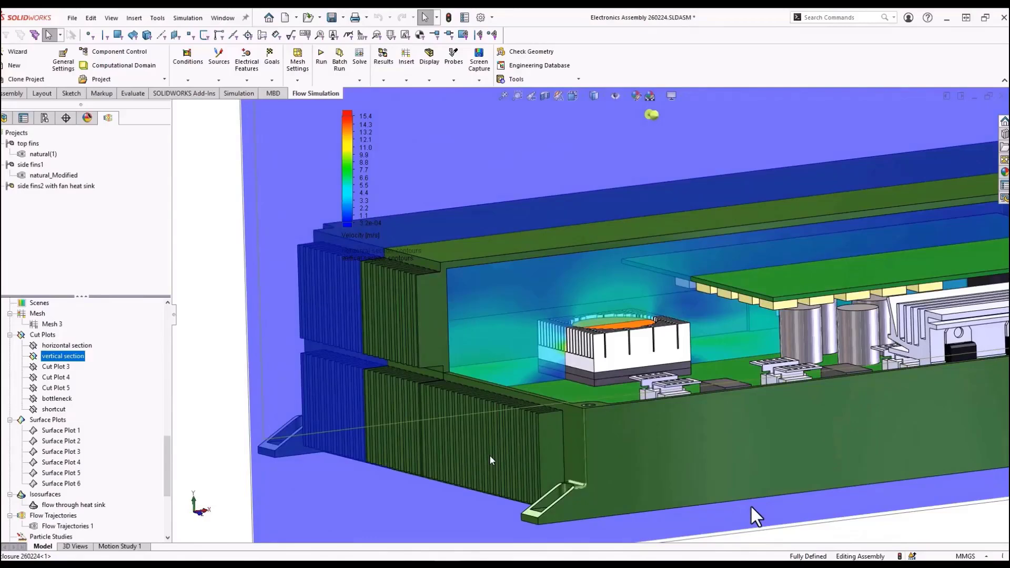
# - Edit the vertical section to stop using CAD geometry, with the slider at 0.481
pyautogui.rightClick(64, 360)
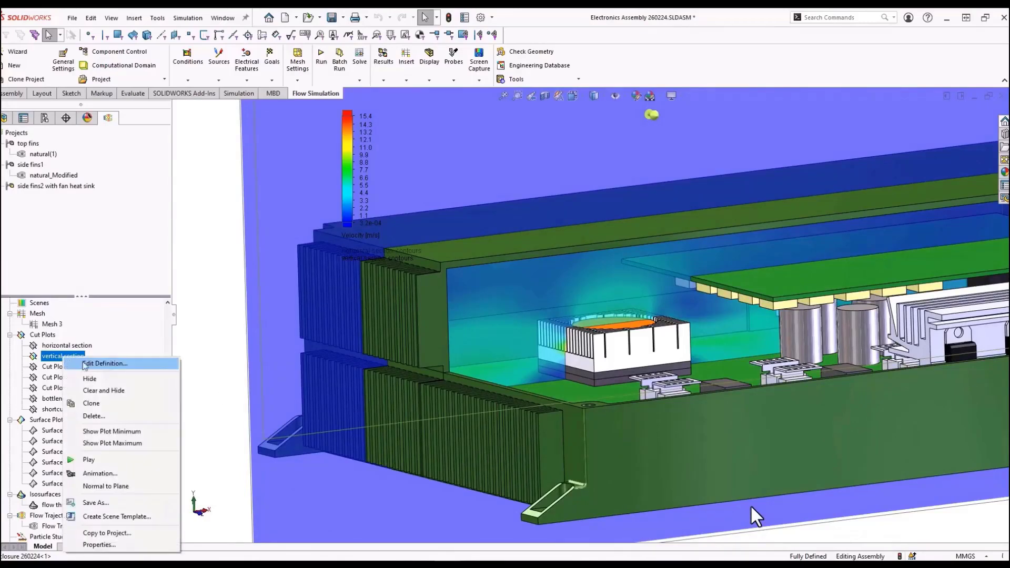
pyautogui.click(99, 365)
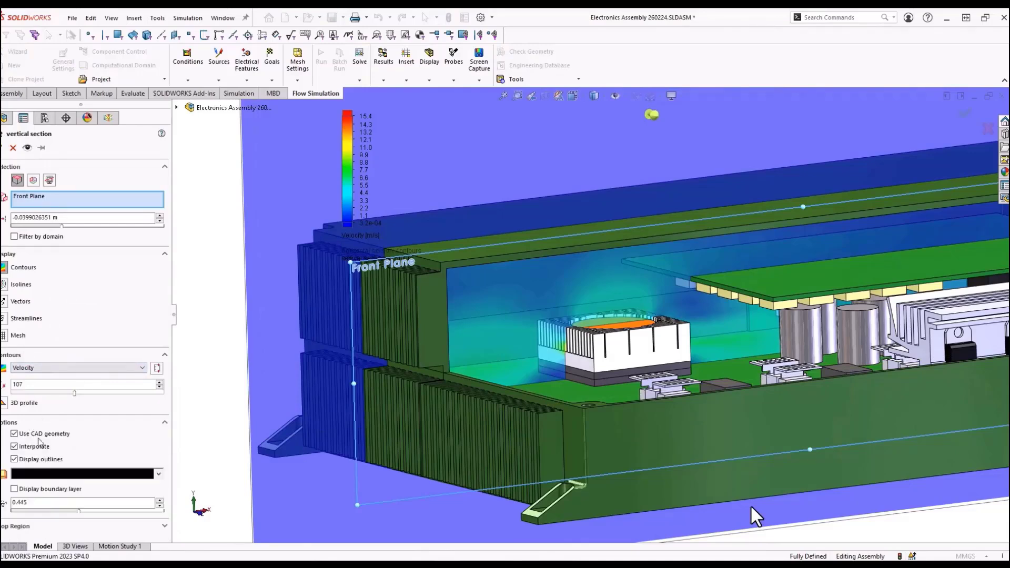
pyautogui.moveTo(79, 509); pyautogui.dragTo(2, 513)
pyautogui.click(14, 433)
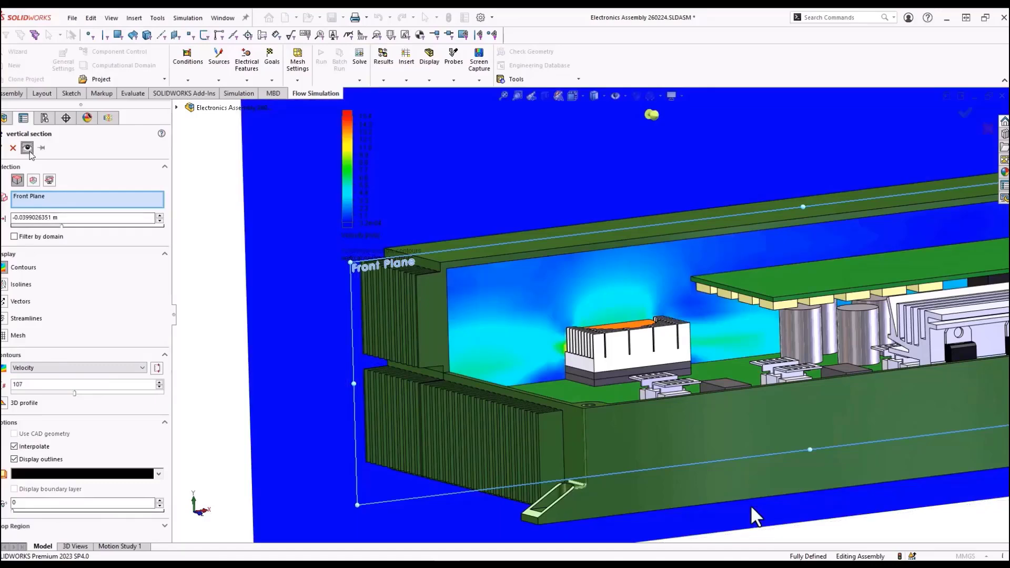
pyautogui.moveTo(11, 510); pyautogui.dragTo(66, 510)
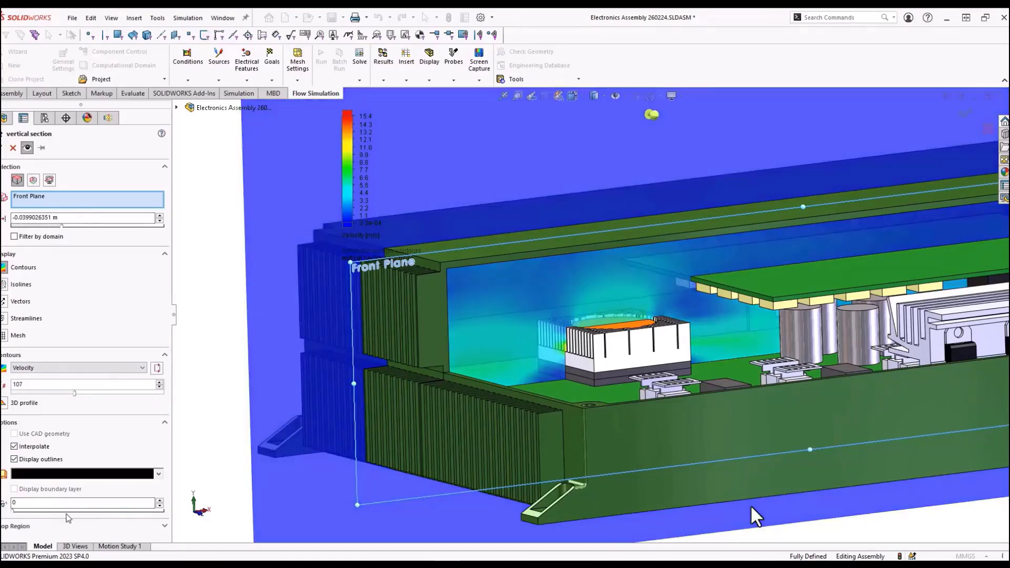
pyautogui.moveTo(66, 510); pyautogui.dragTo(84, 510)
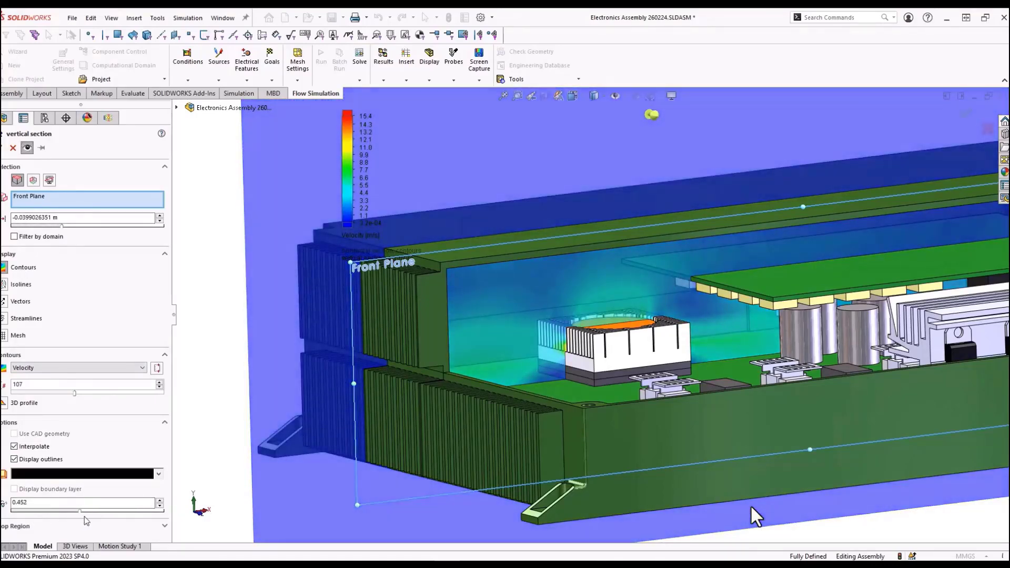
pyautogui.press('Return')
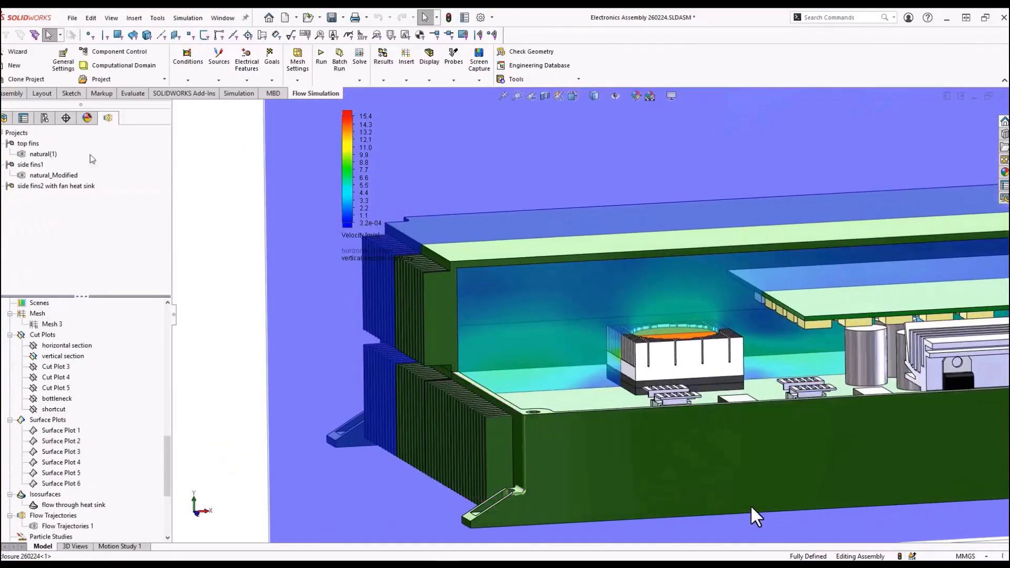
# - Move the section plot legend left and switch its parameter to Temperature
pyautogui.moveTo(360, 241); pyautogui.dragTo(231, 255)
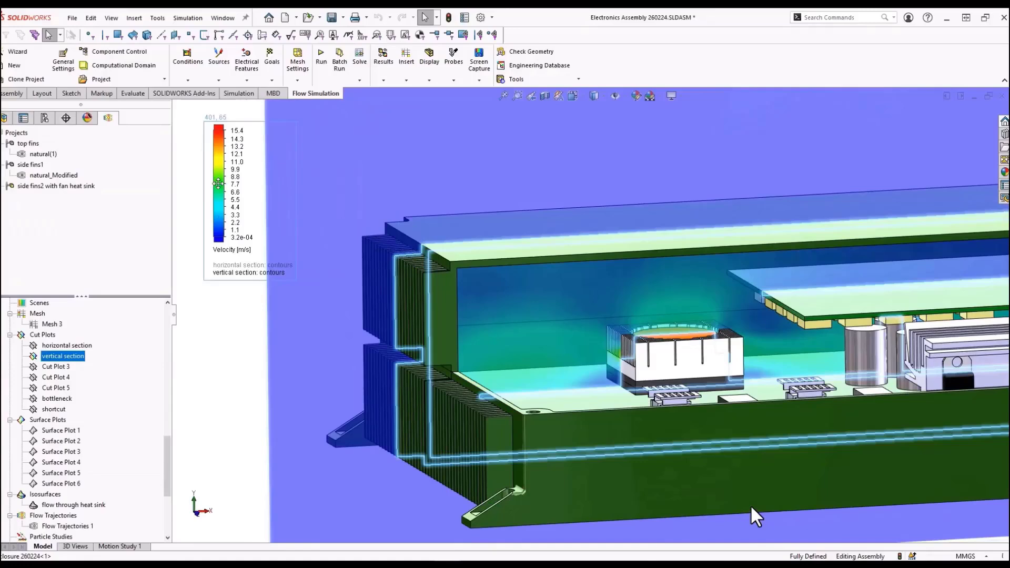
pyautogui.click(231, 255)
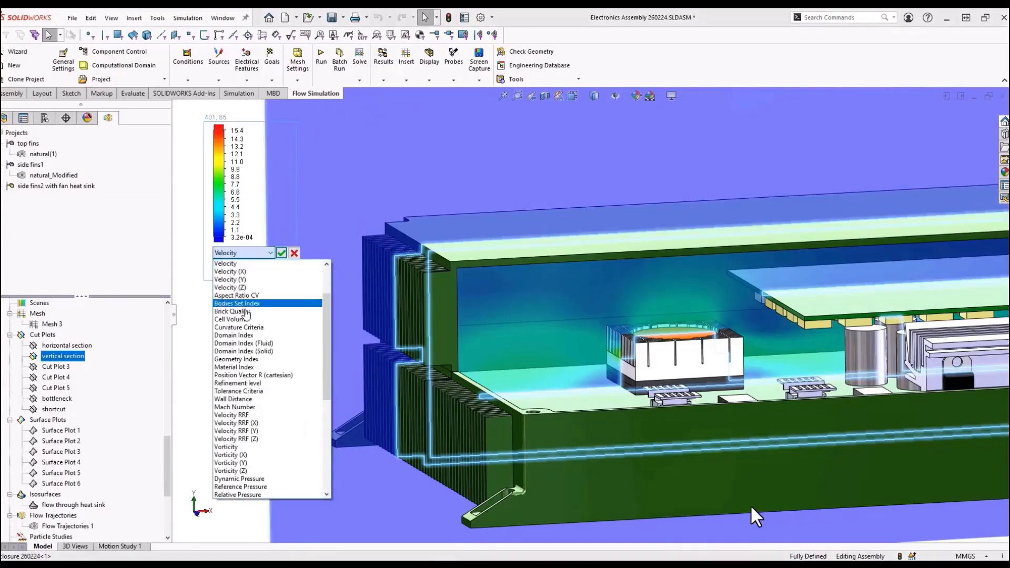
pyautogui.scroll(2, 245, 314)
pyautogui.scroll(1, 246, 314)
pyautogui.click(245, 291)
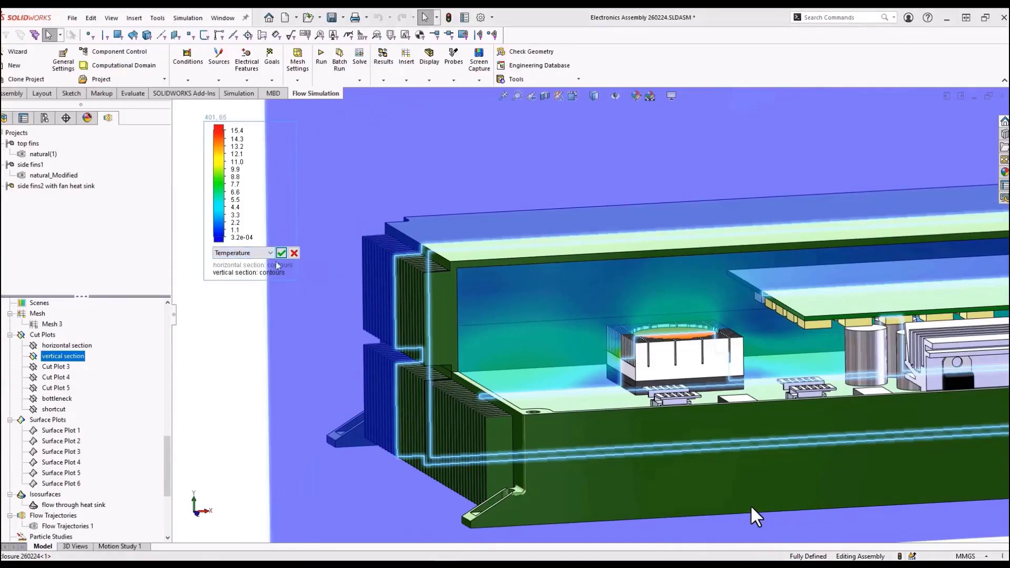
pyautogui.click(281, 254)
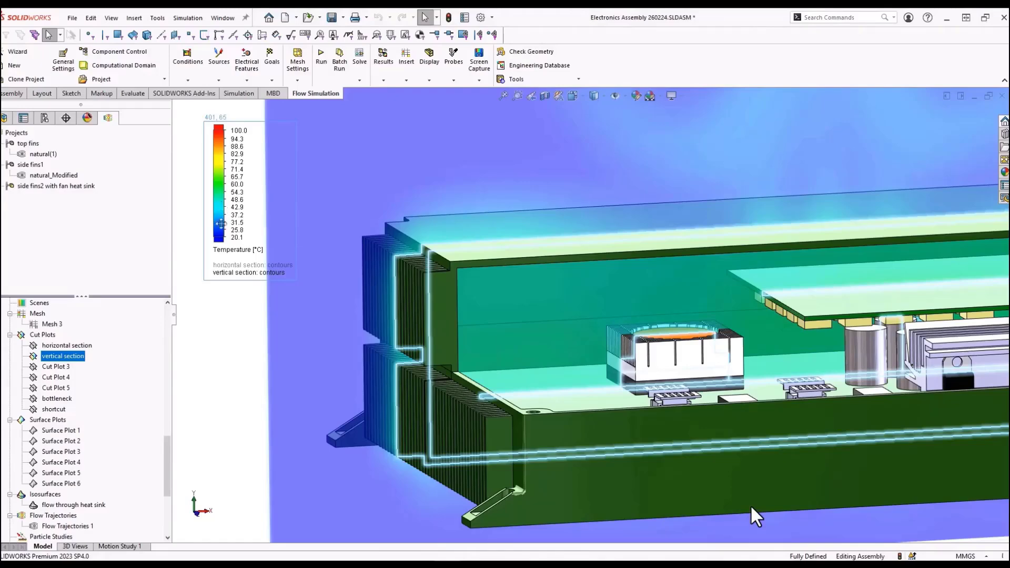
# - Rescale the temperature legend to the data min/max, 20.1–65.8 °C
pyautogui.click(222, 361)
pyautogui.doubleClick(221, 241)
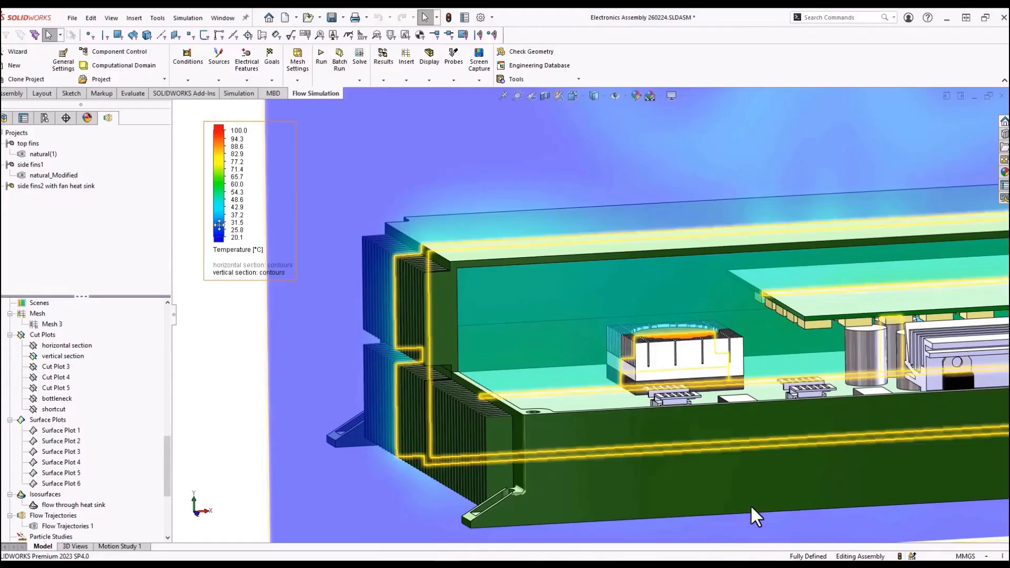
pyautogui.click(157, 214)
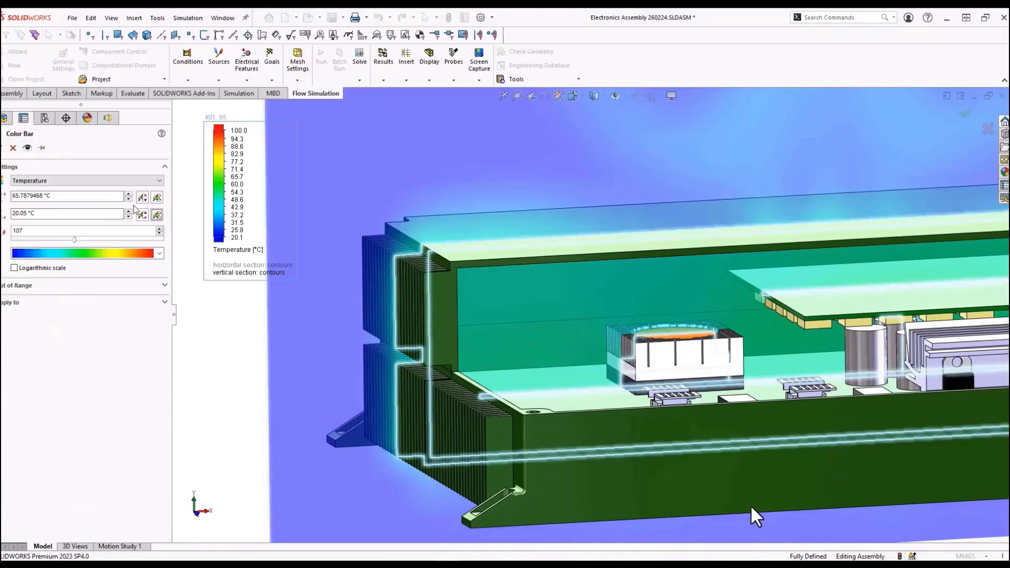
pyautogui.click(26, 147)
pyautogui.click(2, 148)
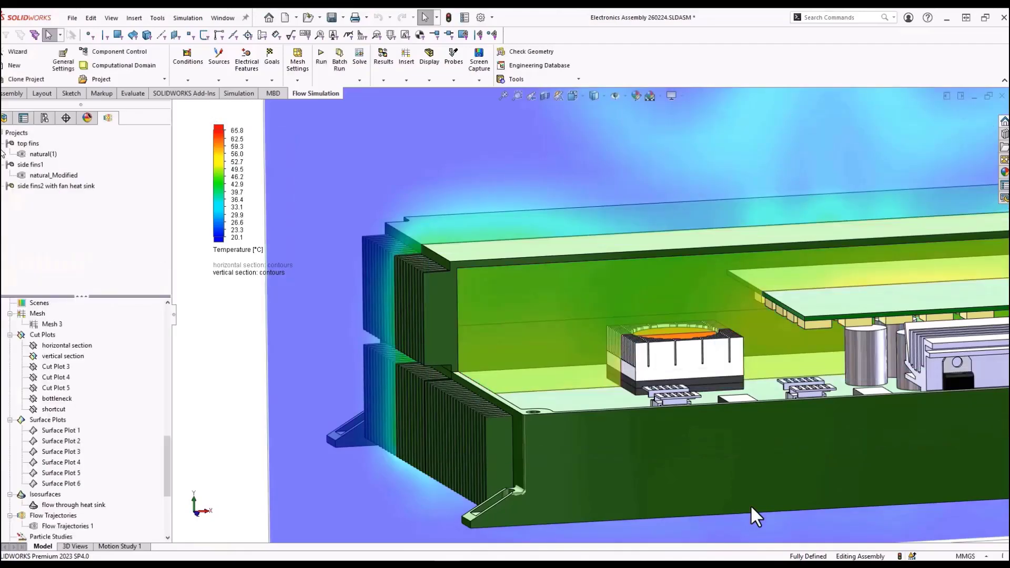
# - Probe temperatures on the parts, then hide the vertical section plot
pyautogui.click(453, 62)
pyautogui.click(458, 93)
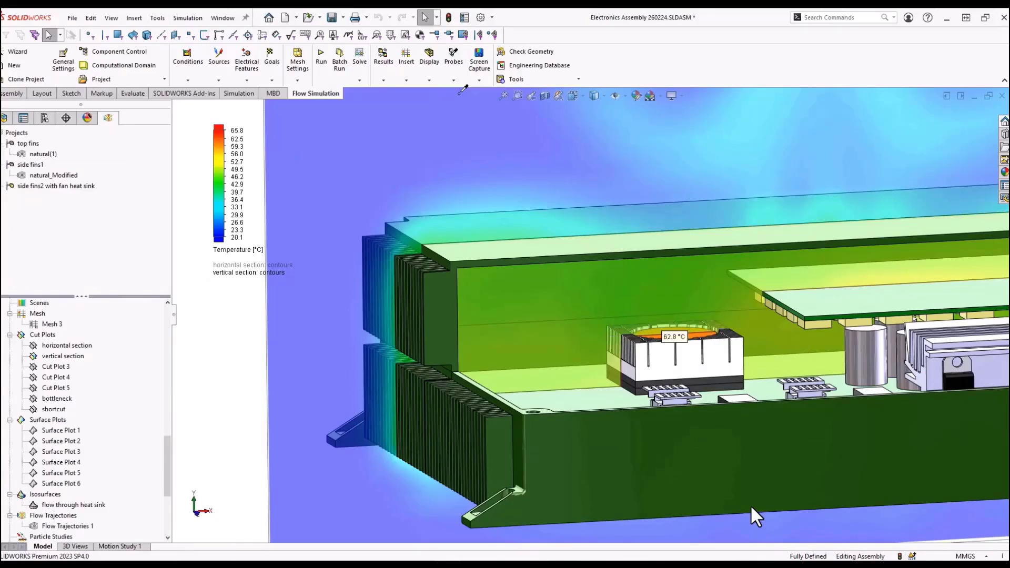
pyautogui.scroll(2, 735, 301)
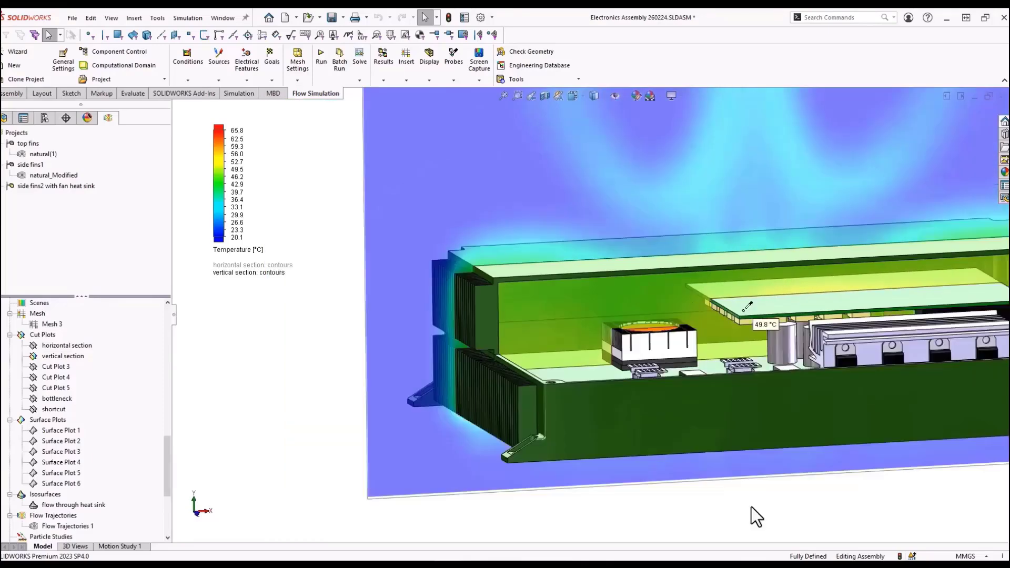
pyautogui.scroll(2, 741, 306)
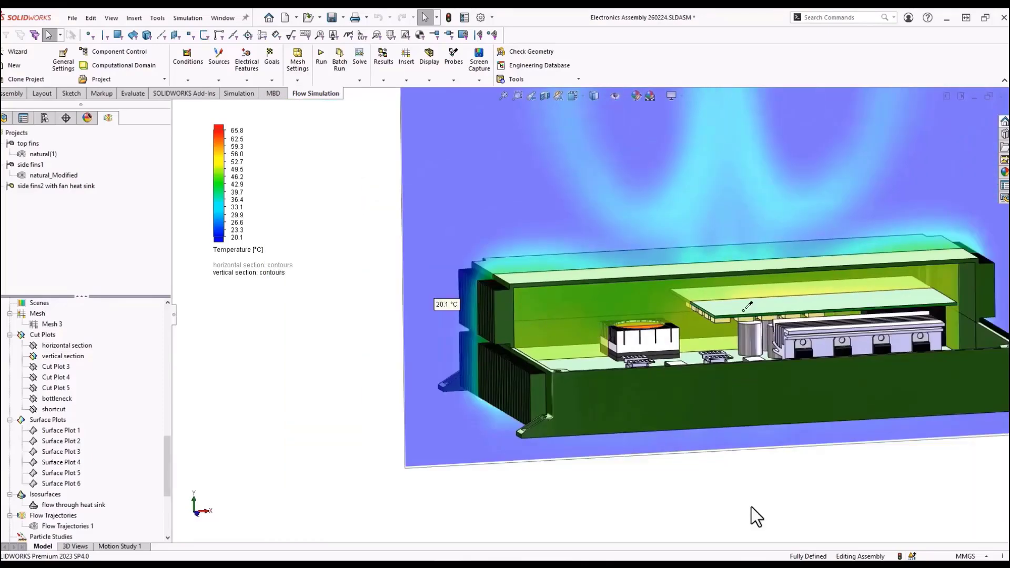
pyautogui.rightClick(67, 356)
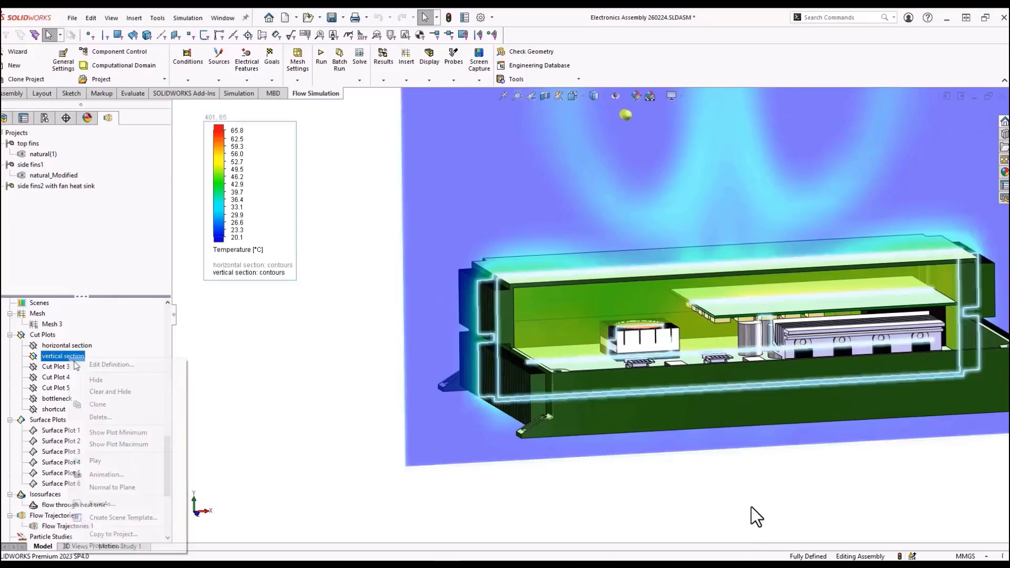
pyautogui.click(106, 384)
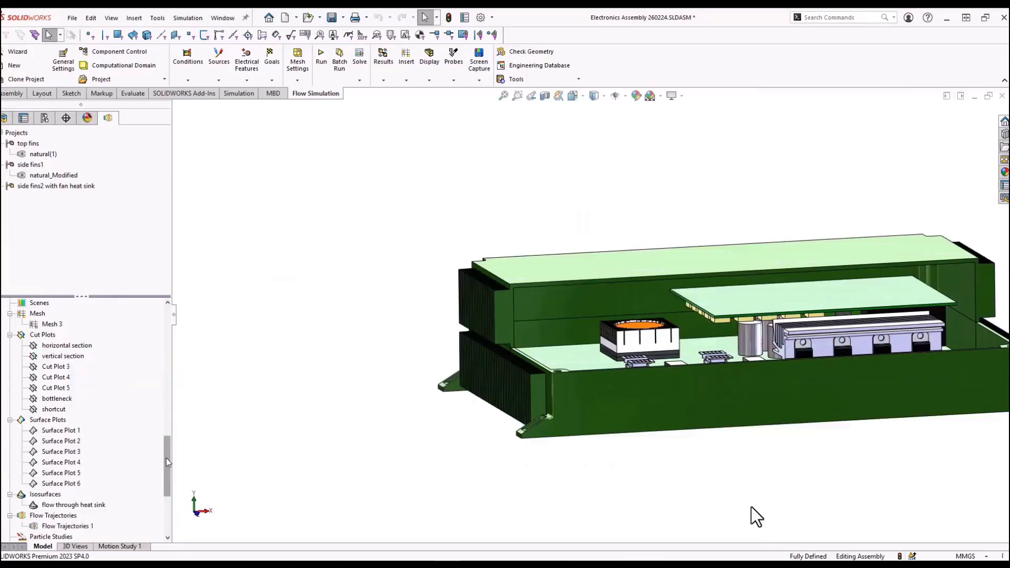
# - Show Surface Plots 1–4 on the heat sink, board, components and enclosure walls
pyautogui.click(74, 432)
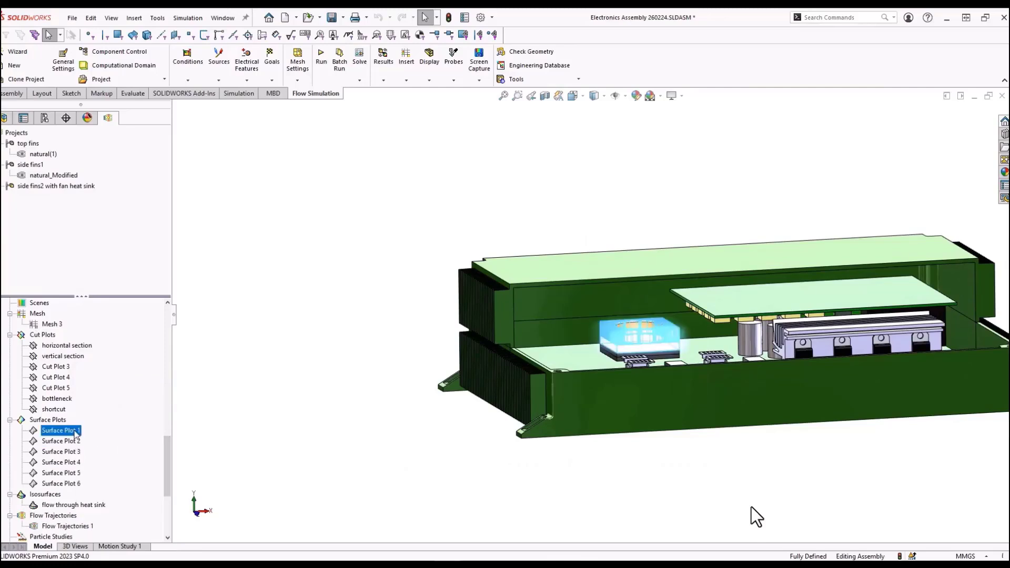
pyautogui.rightClick(75, 435)
pyautogui.click(100, 320)
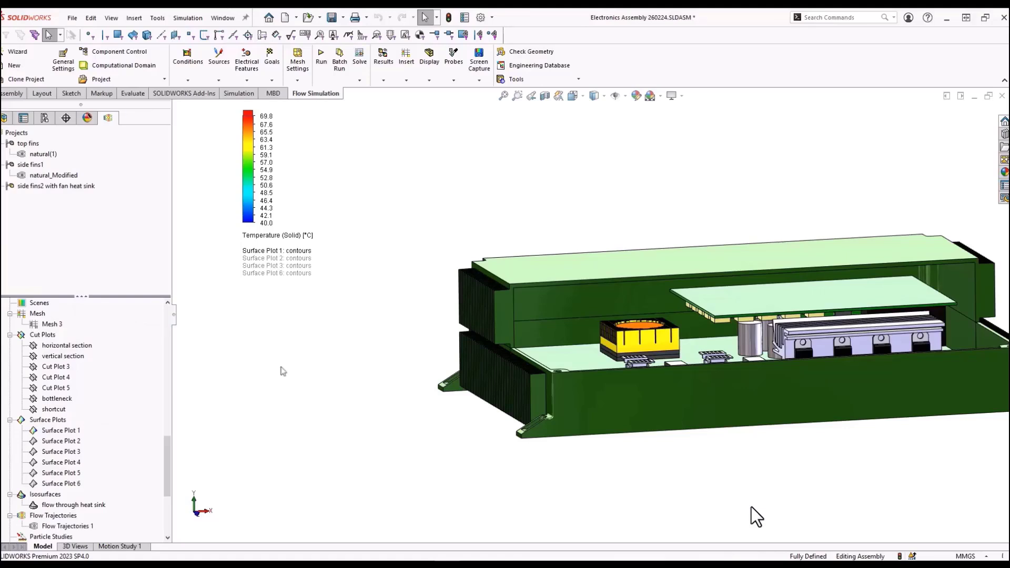
pyautogui.rightClick(68, 442)
pyautogui.click(115, 331)
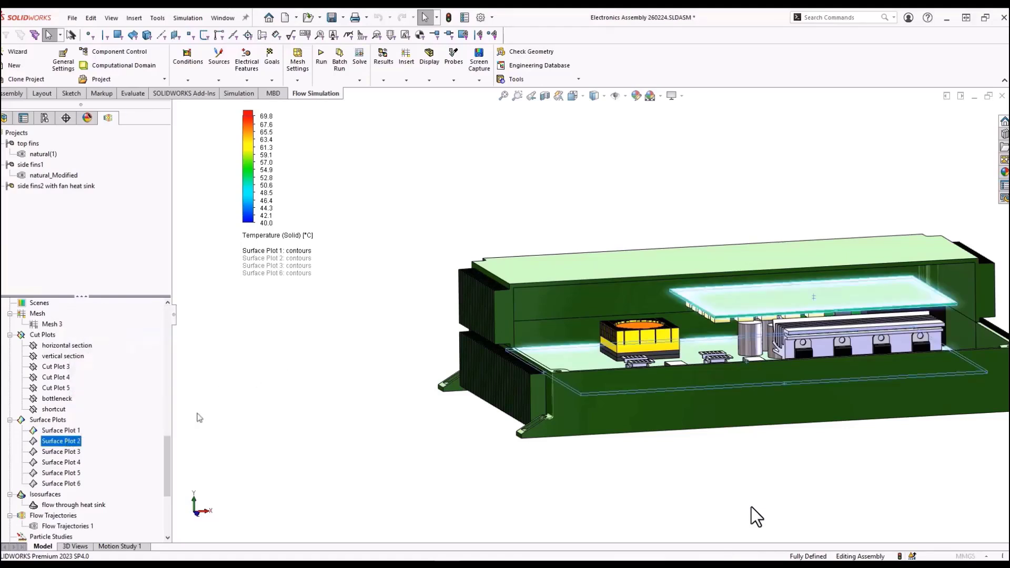
pyautogui.click(71, 453)
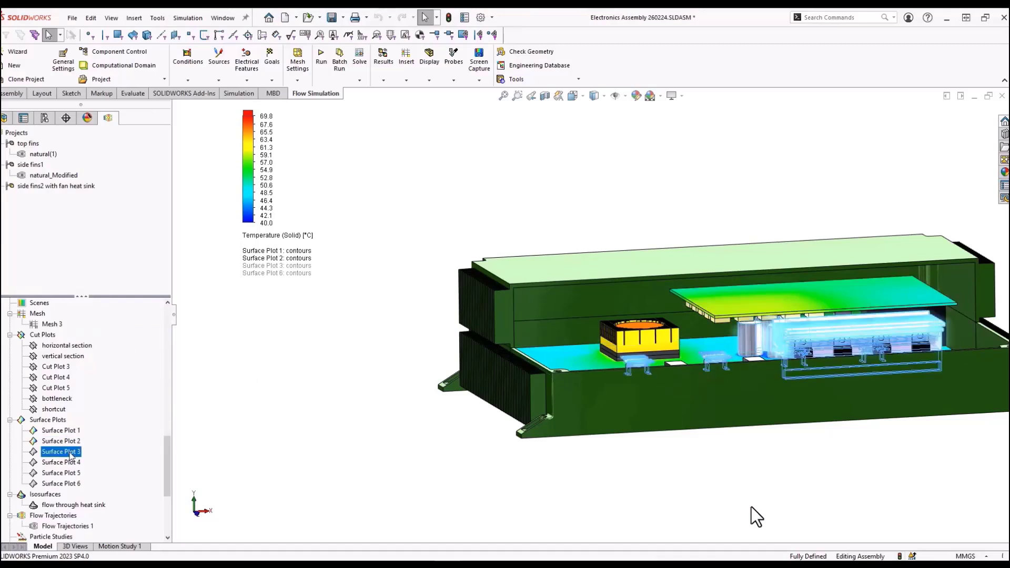
pyautogui.rightClick(74, 454)
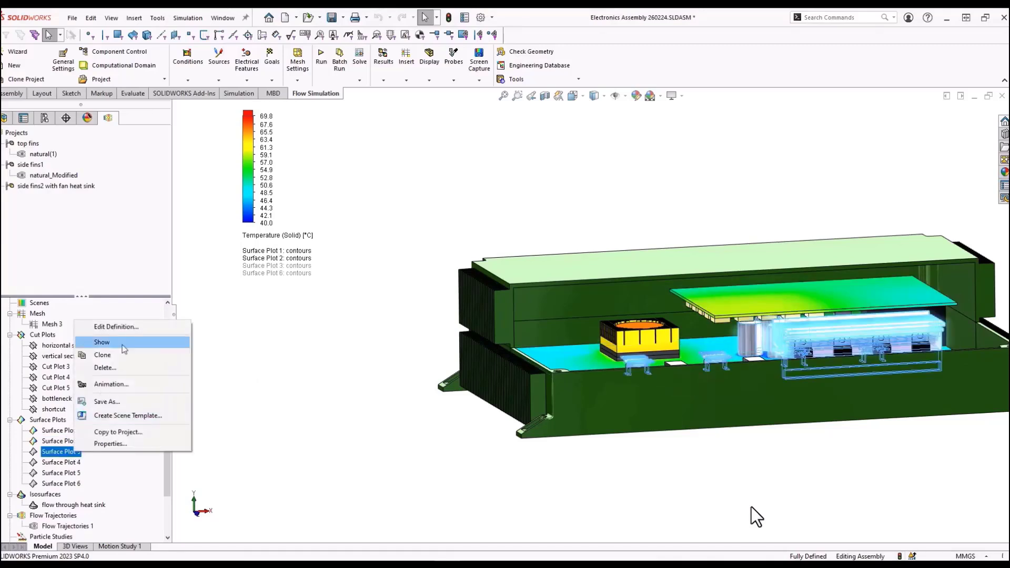
pyautogui.click(121, 341)
pyautogui.click(63, 463)
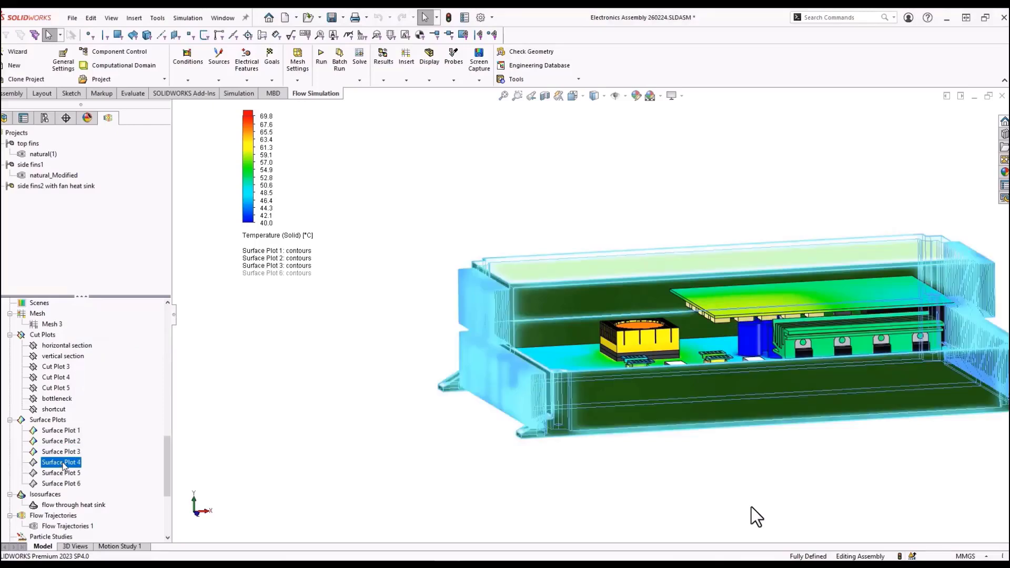
pyautogui.rightClick(63, 463)
pyautogui.click(112, 365)
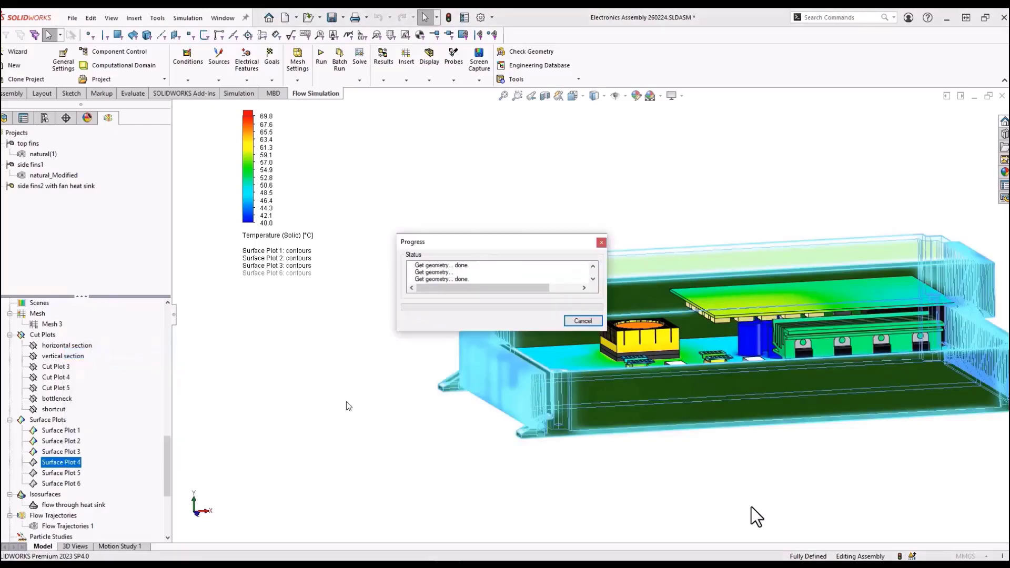
pyautogui.click(435, 472)
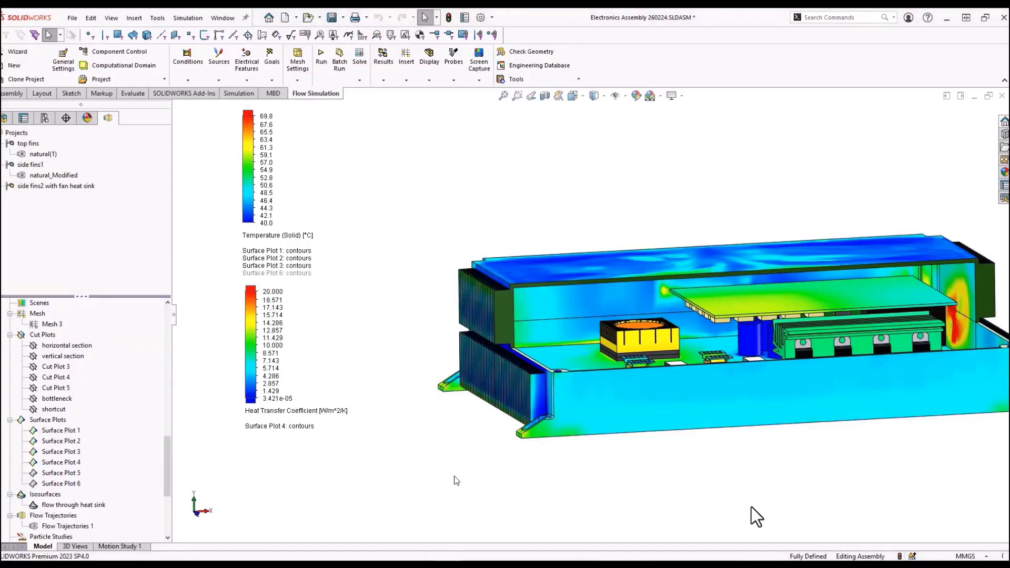
# - Orbit the model to inspect the surface contours from the other side
pyautogui.moveTo(456, 480); pyautogui.dragTo(454, 475, button='middle')
pyautogui.press('Left')
pyautogui.press('Left')
pyautogui.press('Left')
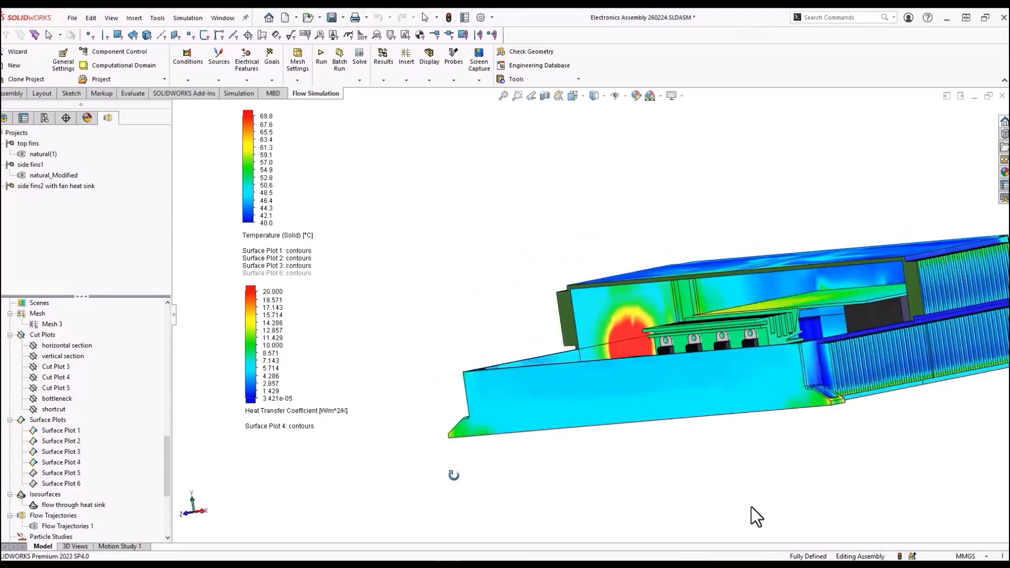
pyautogui.press('Left')
pyautogui.press('Left')
pyautogui.press('Left')
pyautogui.press('Left')
pyautogui.press('Left')
pyautogui.press('Left')
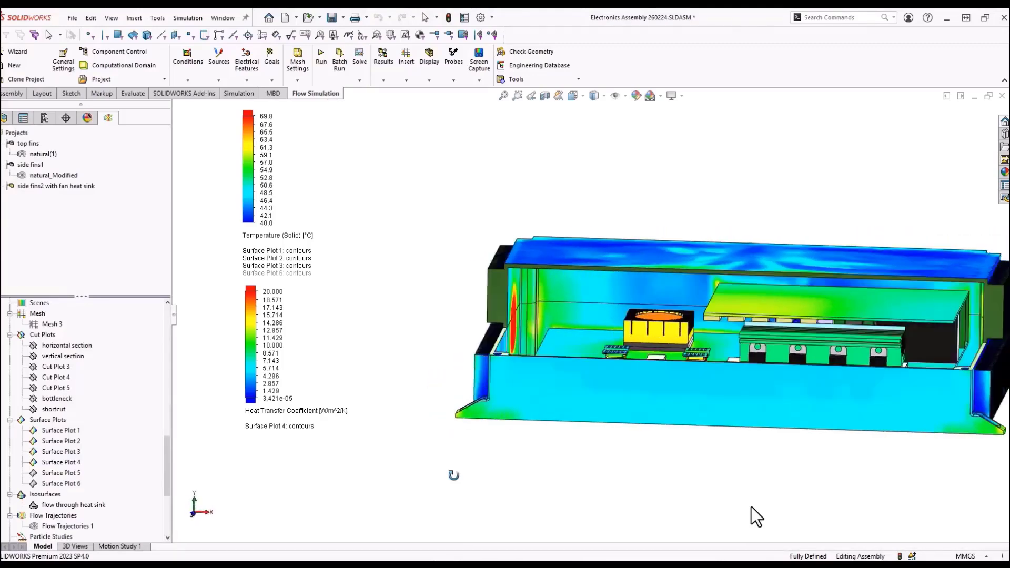
pyautogui.press('Left')
pyautogui.press('Left')
pyautogui.press('Left')
pyautogui.press('Left')
pyautogui.press('Escape')
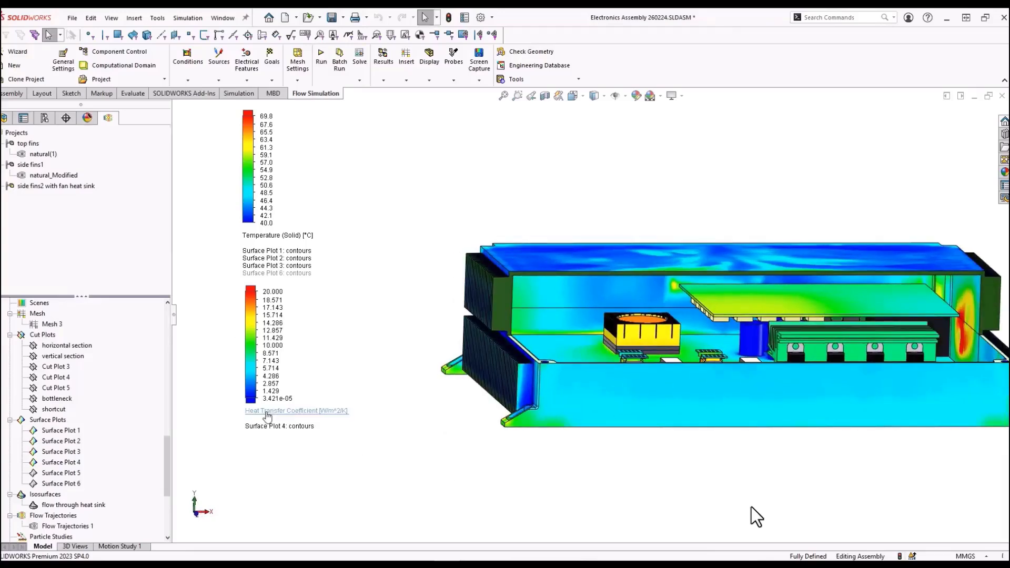
# - Switch Surface Plot 4 from Heat Transfer Coefficient to Temperature (Solid)
pyautogui.click(268, 417)
pyautogui.scroll(2, 268, 404)
pyautogui.scroll(3, 269, 404)
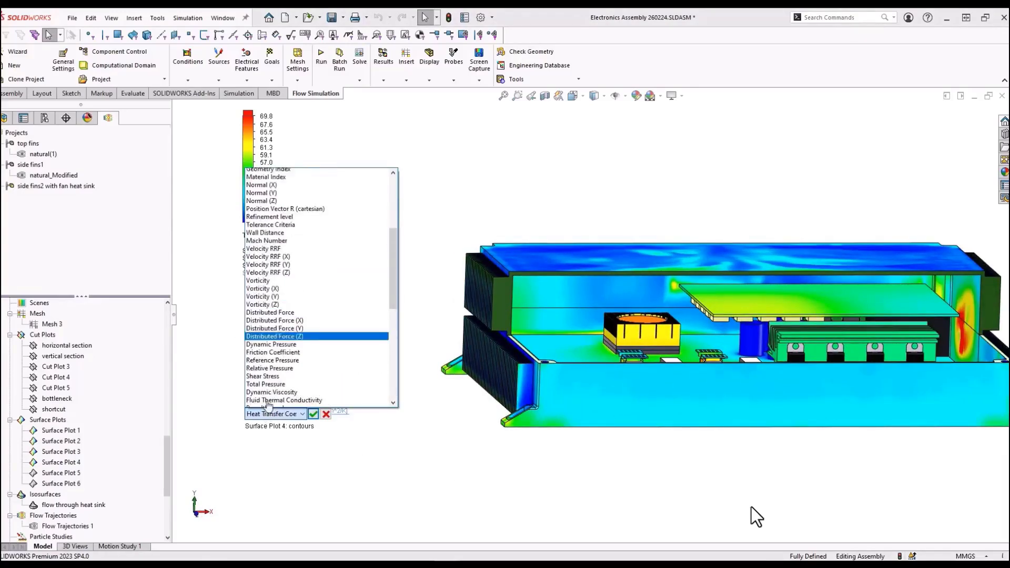
pyautogui.scroll(5, 268, 404)
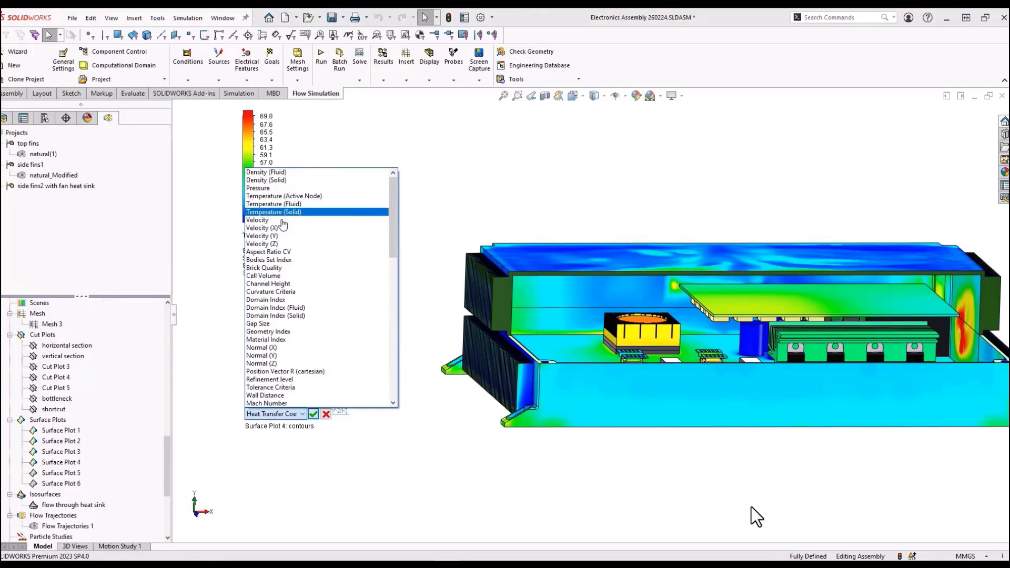
pyautogui.press('Up')
pyautogui.press('Up')
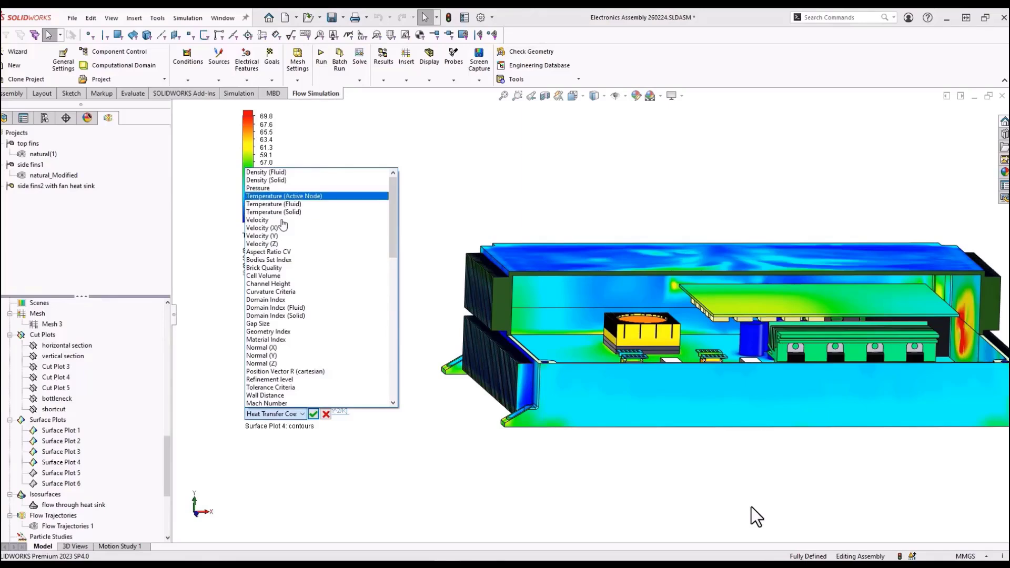
pyautogui.press('Down')
pyautogui.press('Down')
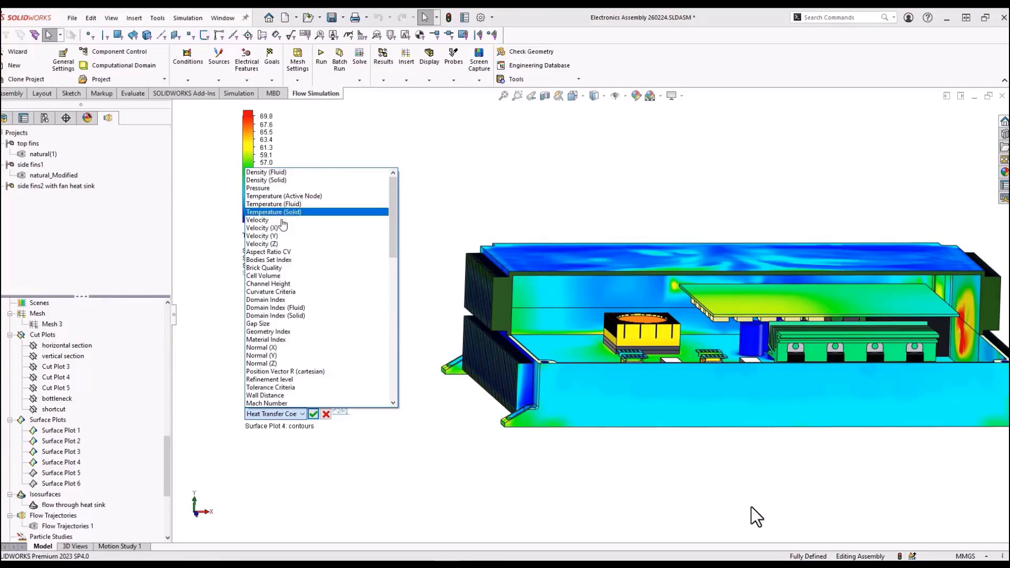
pyautogui.click(298, 212)
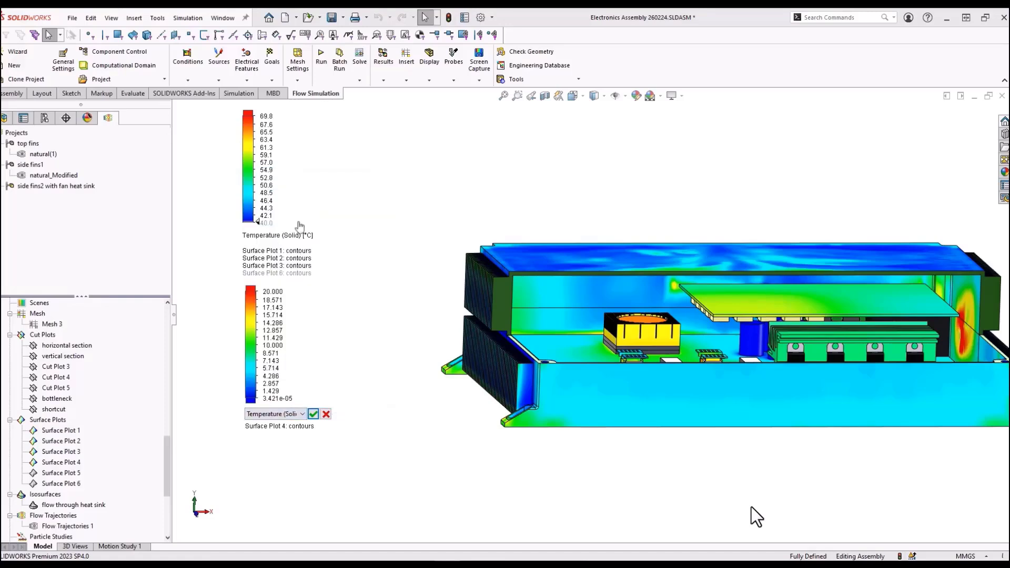
pyautogui.click(313, 413)
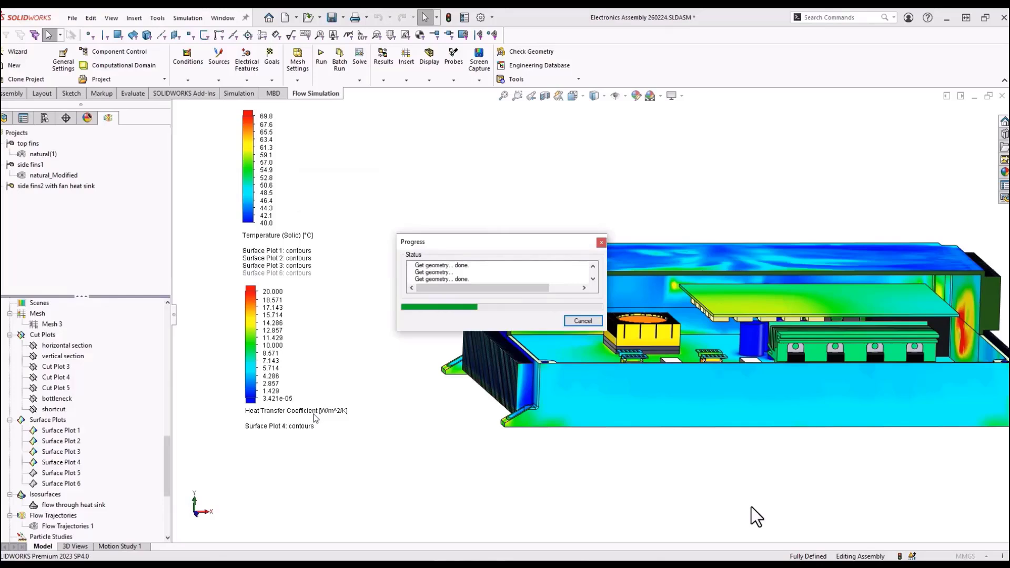
pyautogui.doubleClick(279, 374)
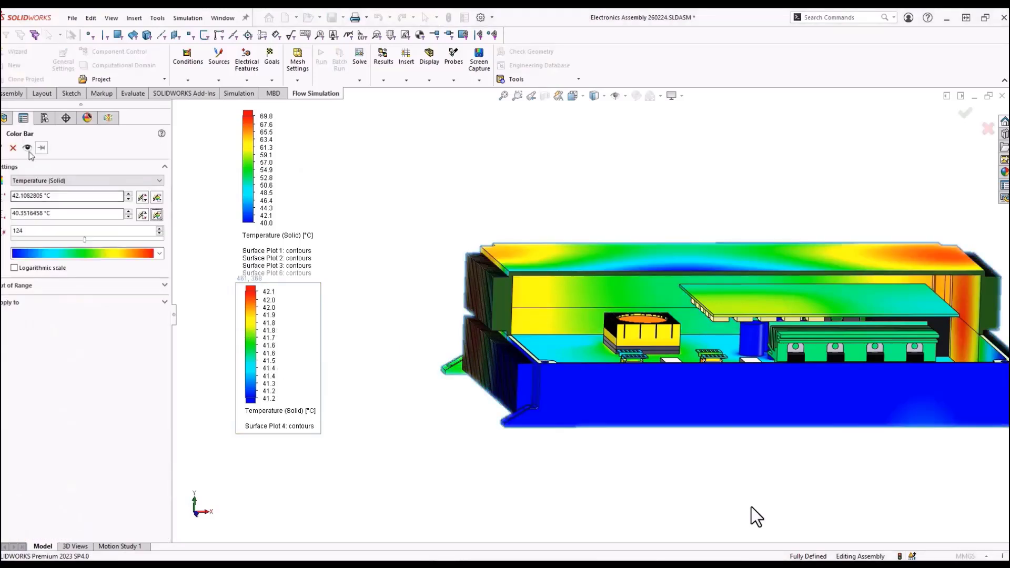
# - Apply the 40.4–42.1 °C scale to Surface Plot 4 and zoom onto the finned side
pyautogui.click(22, 149)
pyautogui.click(2, 148)
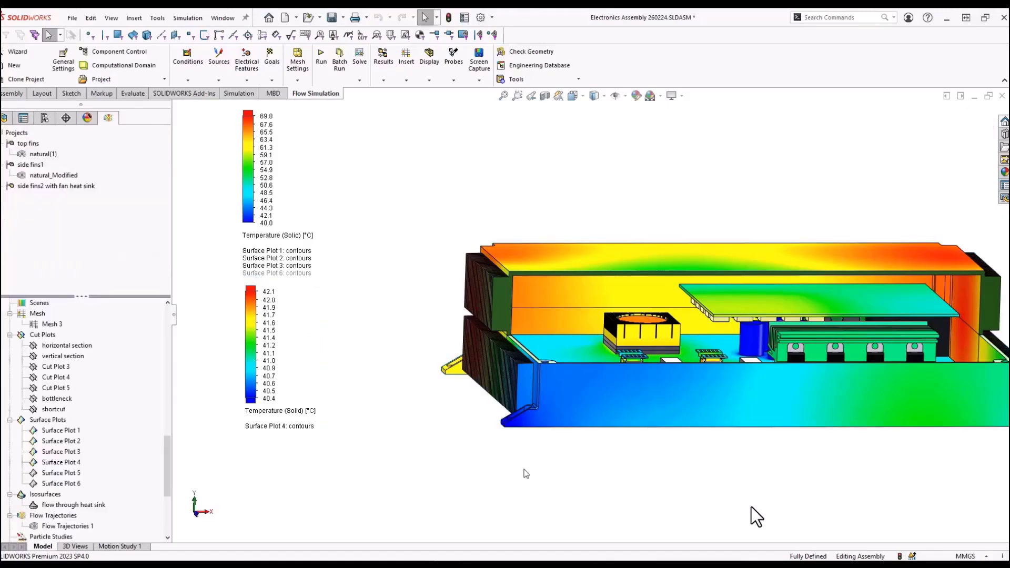
pyautogui.moveTo(526, 473)
pyautogui.mouseDown(button='middle')
pyautogui.moveTo(444, 440)
pyautogui.moveTo(515, 442)
pyautogui.mouseUp(button='middle')
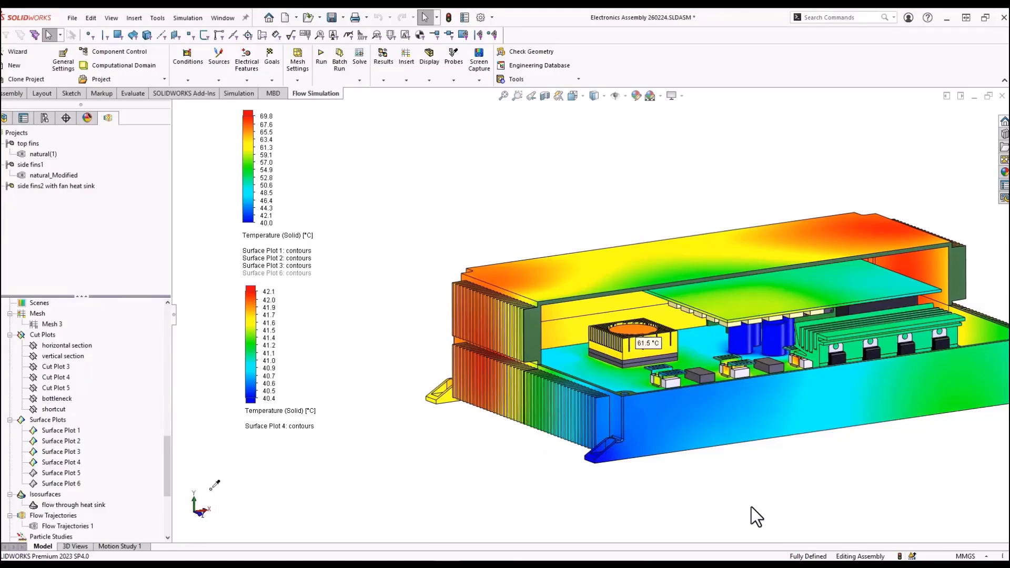
pyautogui.scroll(-3, 639, 337)
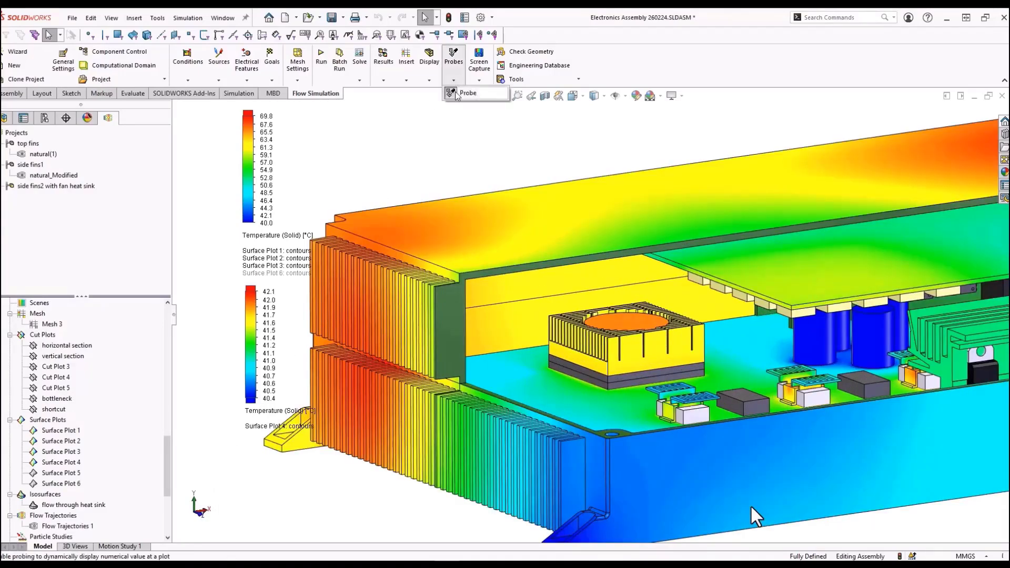
pyautogui.scroll(-1, 65, 475)
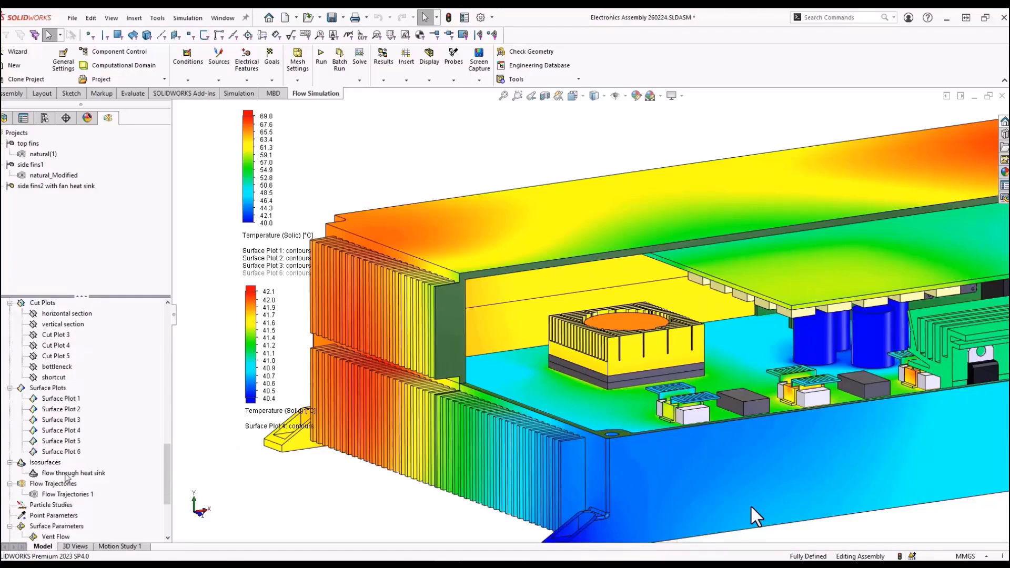
pyautogui.rightClick(66, 473)
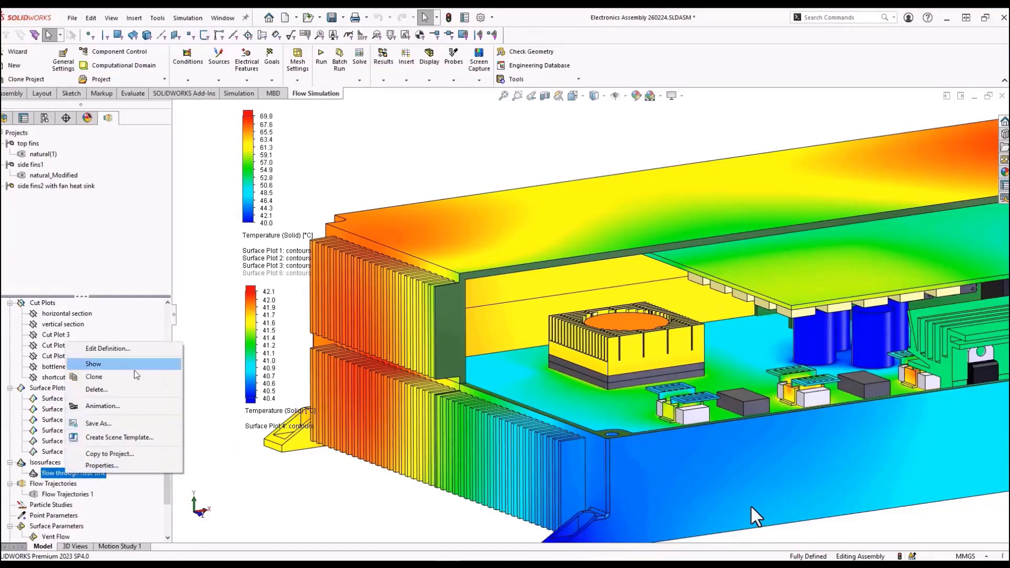
pyautogui.press('Up')
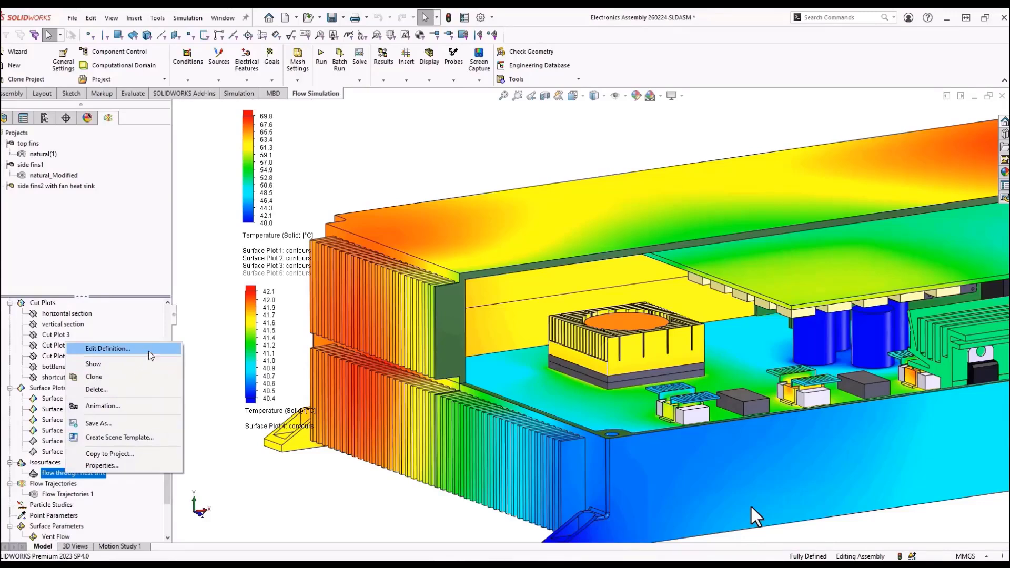
pyautogui.click(148, 351)
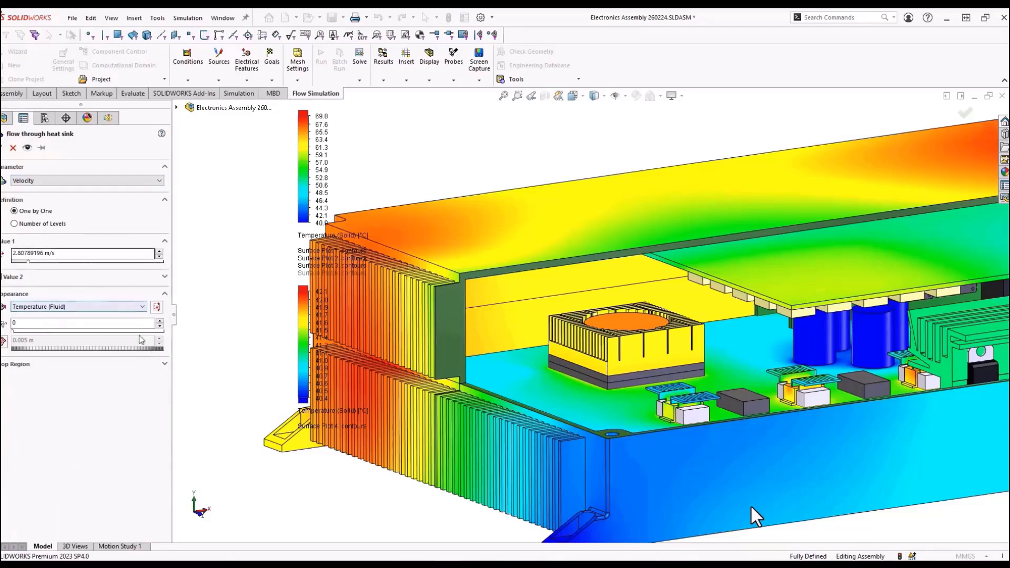
pyautogui.click(30, 152)
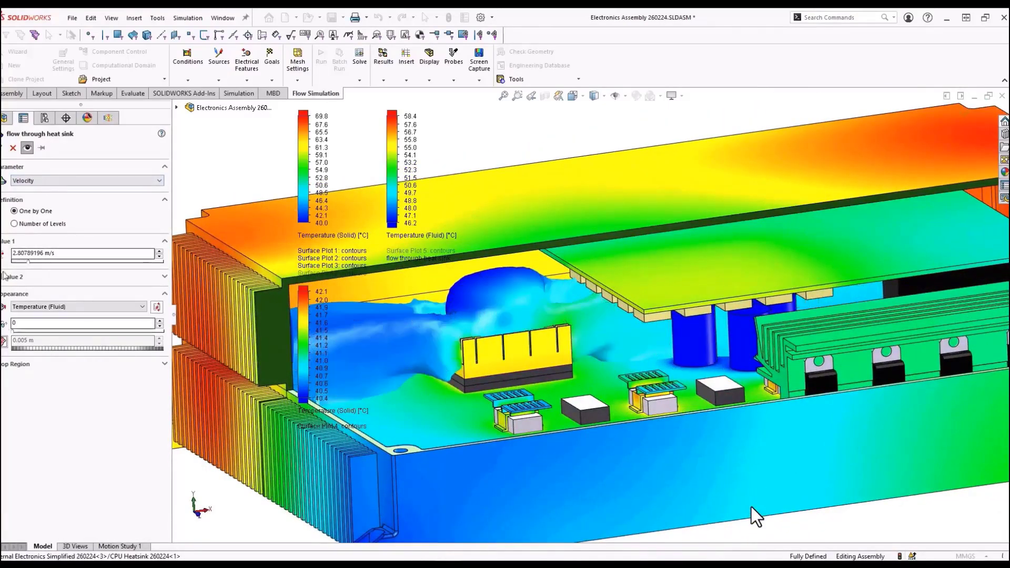
pyautogui.press('Return')
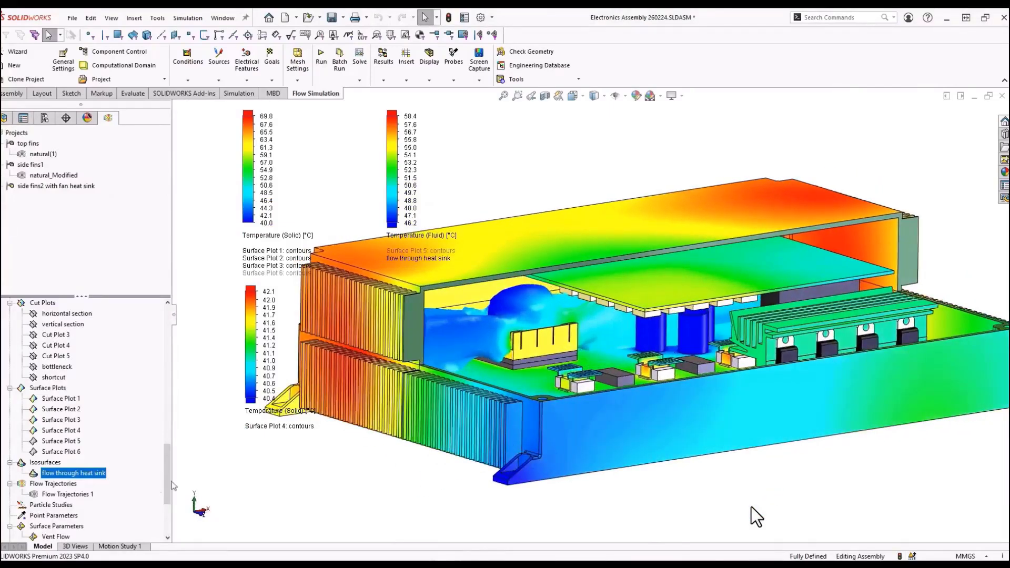
pyautogui.rightClick(79, 474)
pyautogui.click(106, 354)
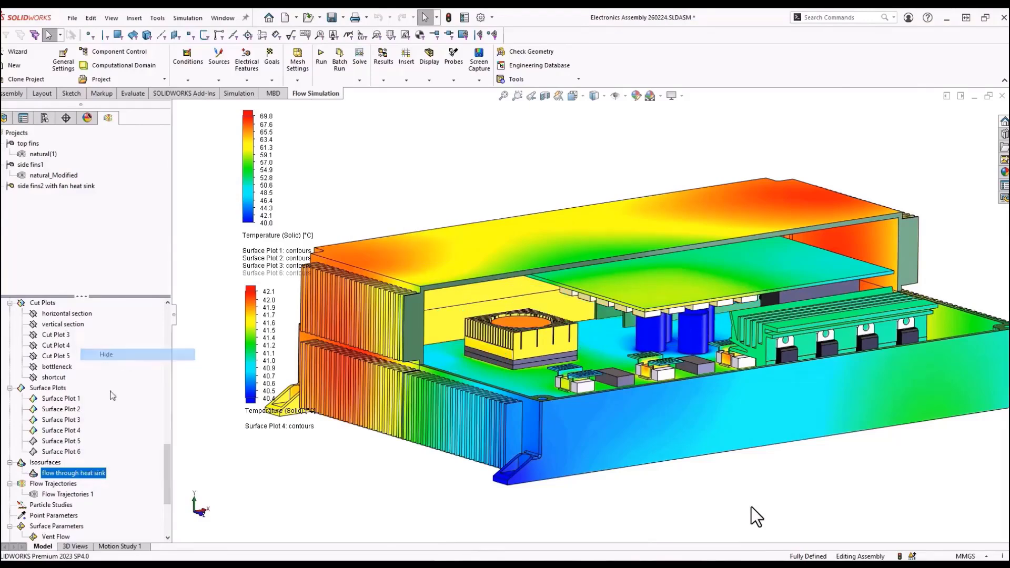
pyautogui.rightClick(65, 493)
# - Show the Flow Trajectories 1 streamlines and open the Compare tool
pyautogui.click(140, 354)
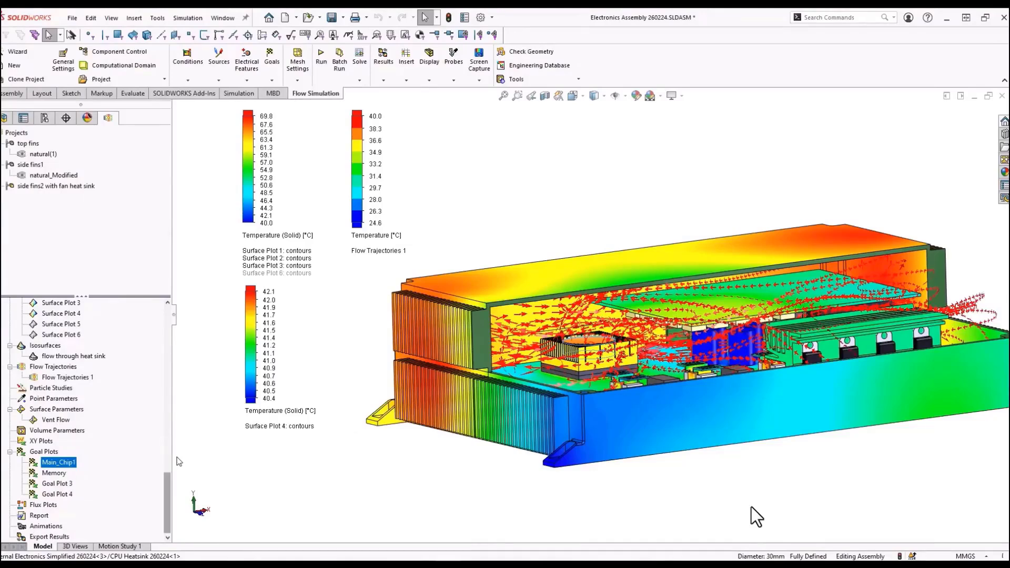
pyautogui.click(390, 83)
pyautogui.click(402, 144)
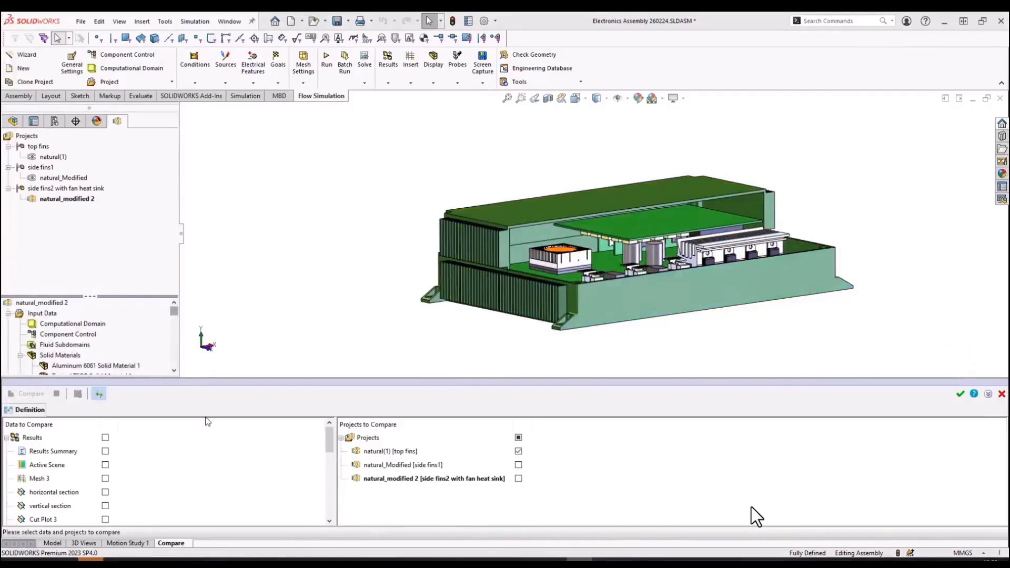
# - Compare all three projects on Surface Plot 1, Surface Plot 4 and Main_Chip1
pyautogui.click(518, 466)
pyautogui.click(518, 479)
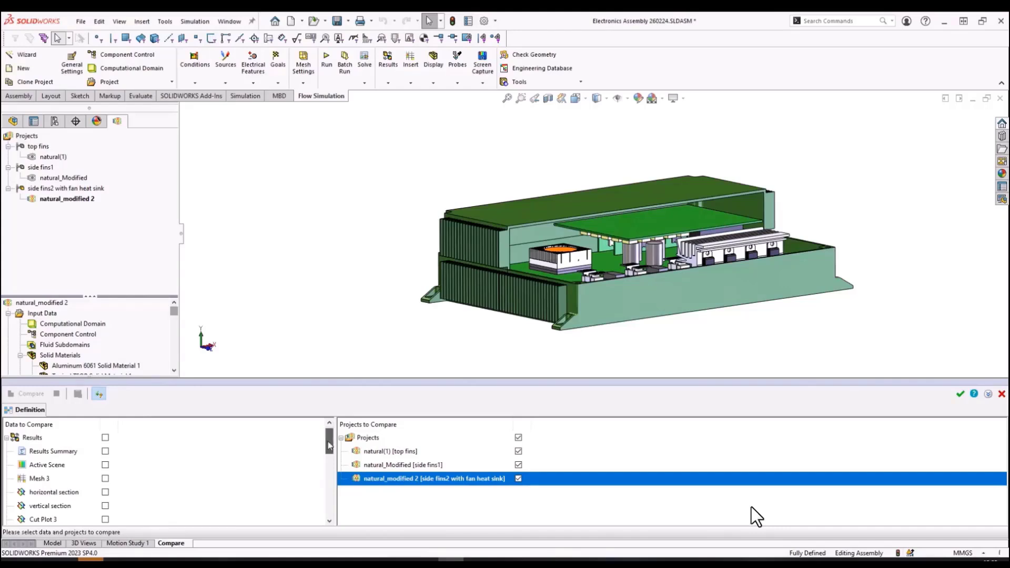
pyautogui.moveTo(329, 446); pyautogui.dragTo(326, 483)
pyautogui.click(105, 451)
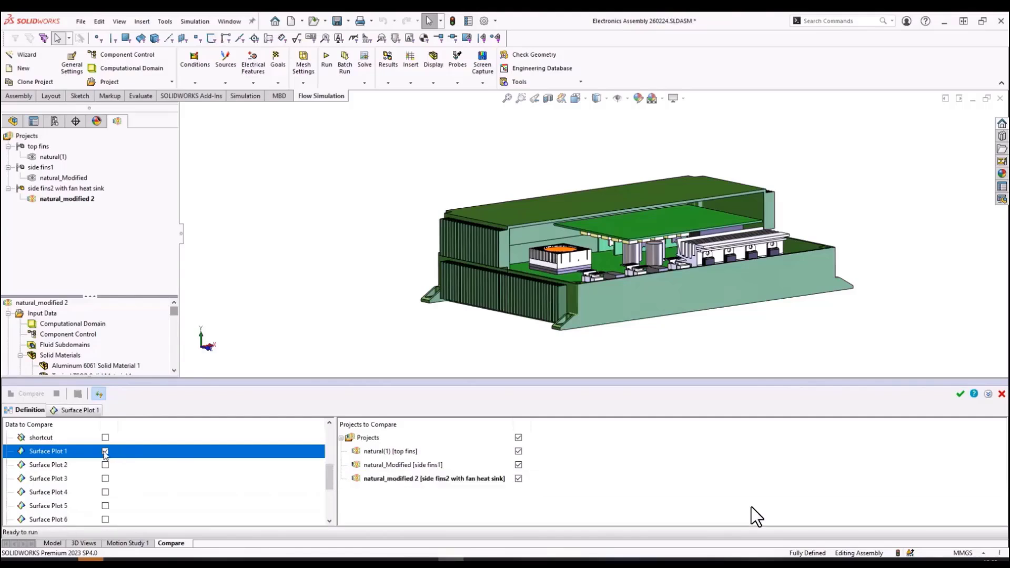
pyautogui.click(105, 492)
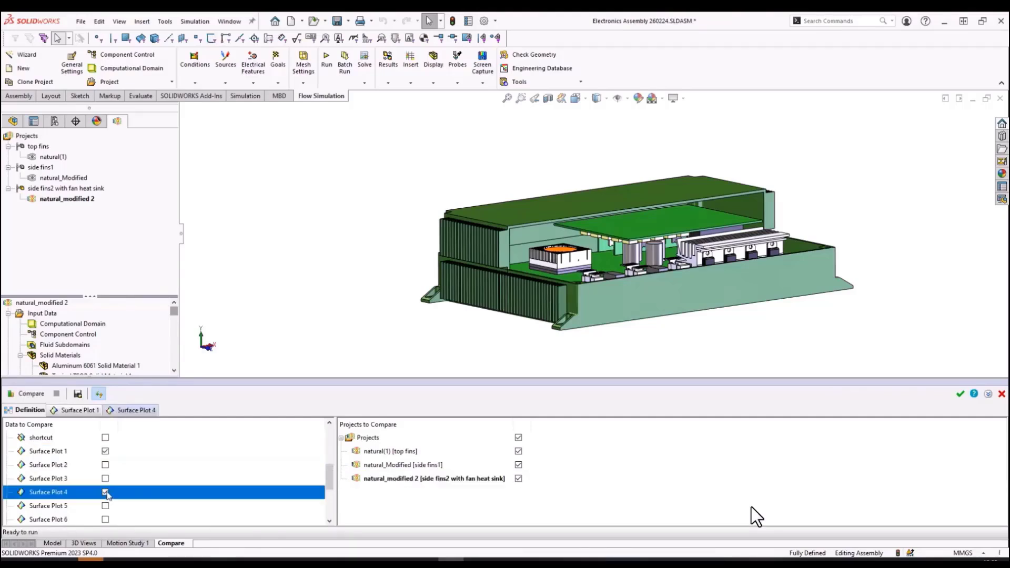
pyautogui.scroll(-1, 107, 495)
pyautogui.scroll(-1, 106, 495)
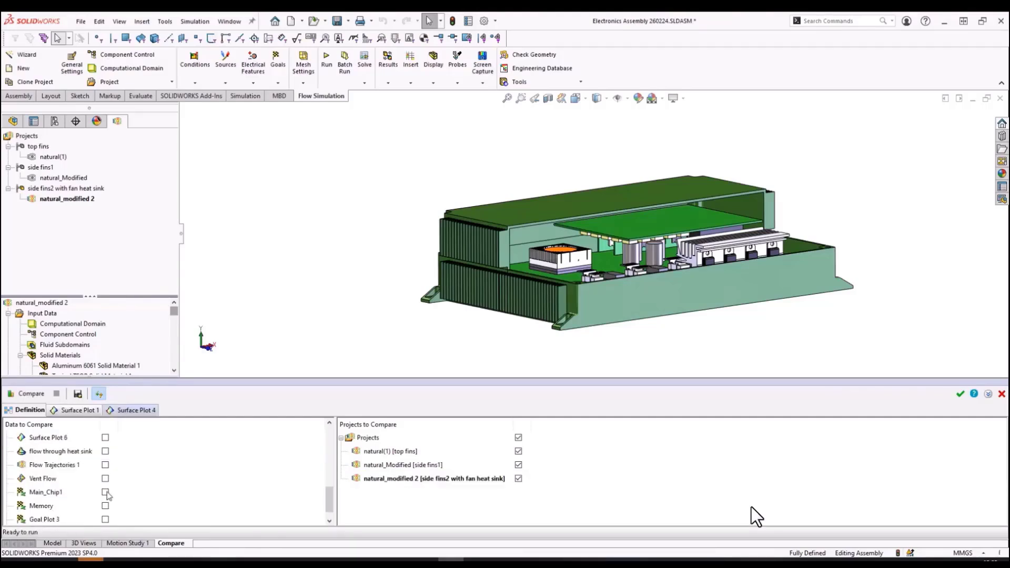
pyautogui.click(105, 492)
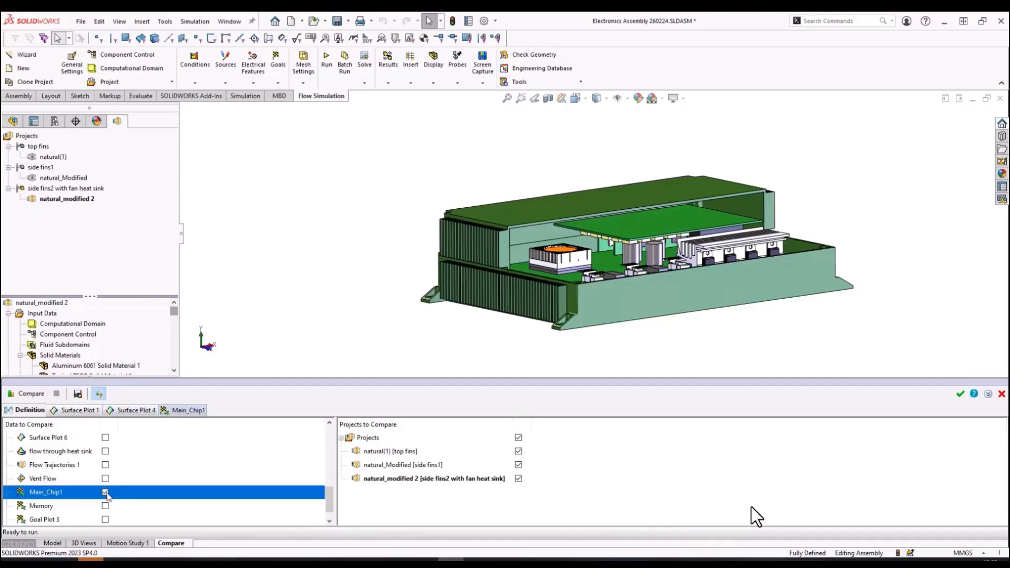
pyautogui.click(78, 410)
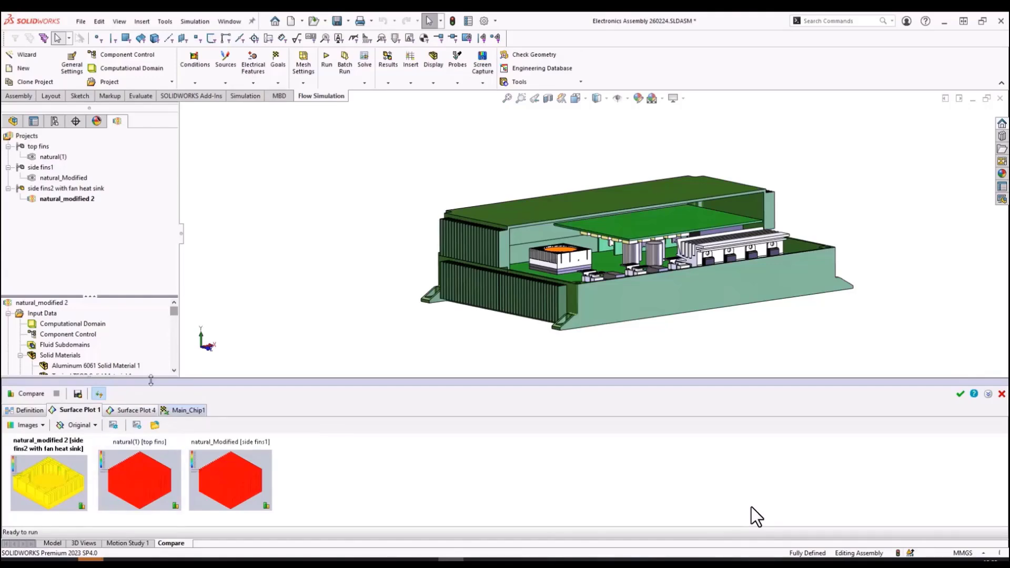
# - Review the Surface Plot 4 and Main_Chip1 results: 65.8 °C versus 144.7 and 145.6 °C
pyautogui.moveTo(151, 380); pyautogui.dragTo(190, 228)
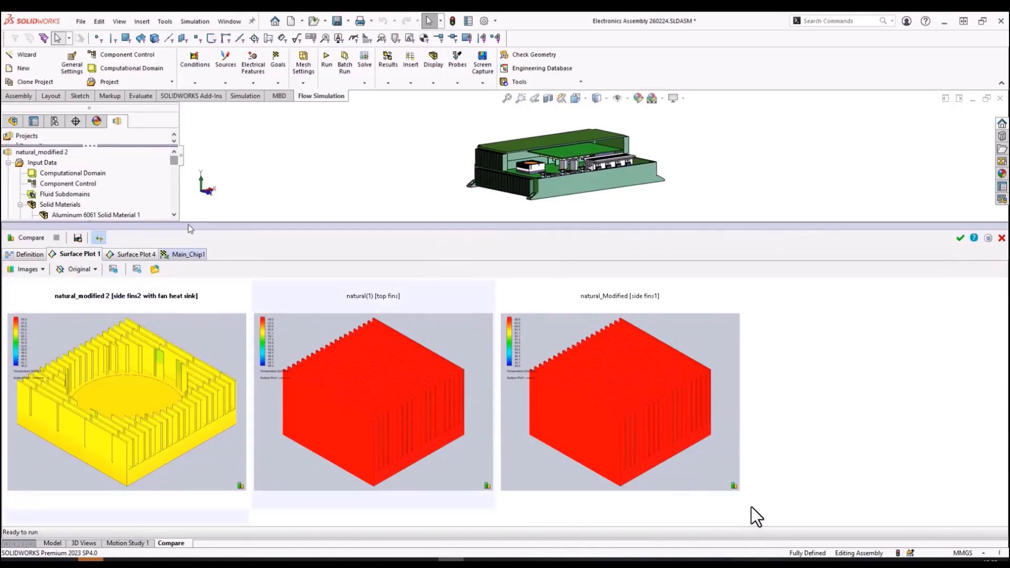
pyautogui.click(138, 254)
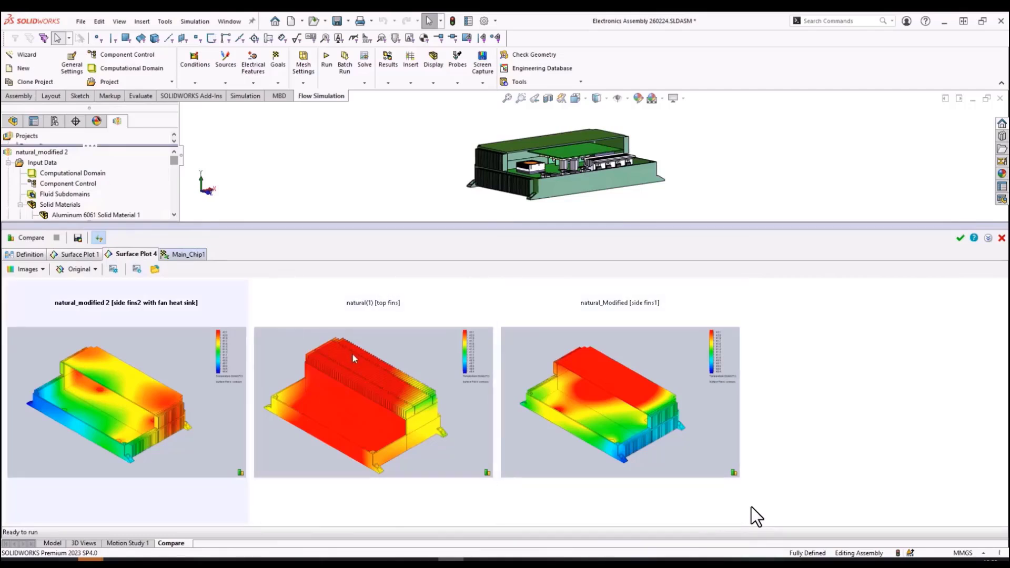
pyautogui.click(187, 256)
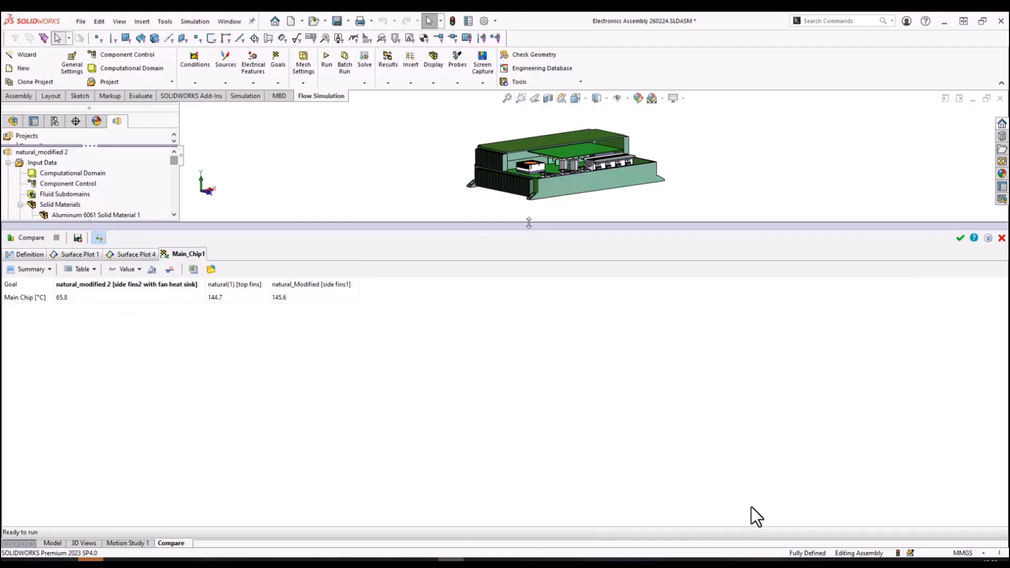
pyautogui.moveTo(528, 222); pyautogui.dragTo(537, 453)
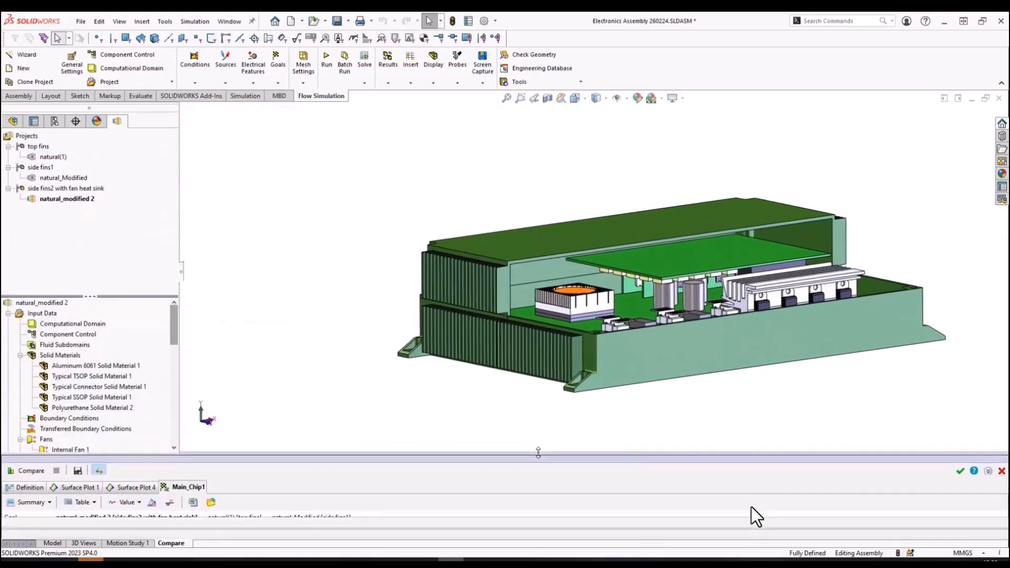
# - Close the comparison and insert a Flux Plot using all components
pyautogui.click(960, 470)
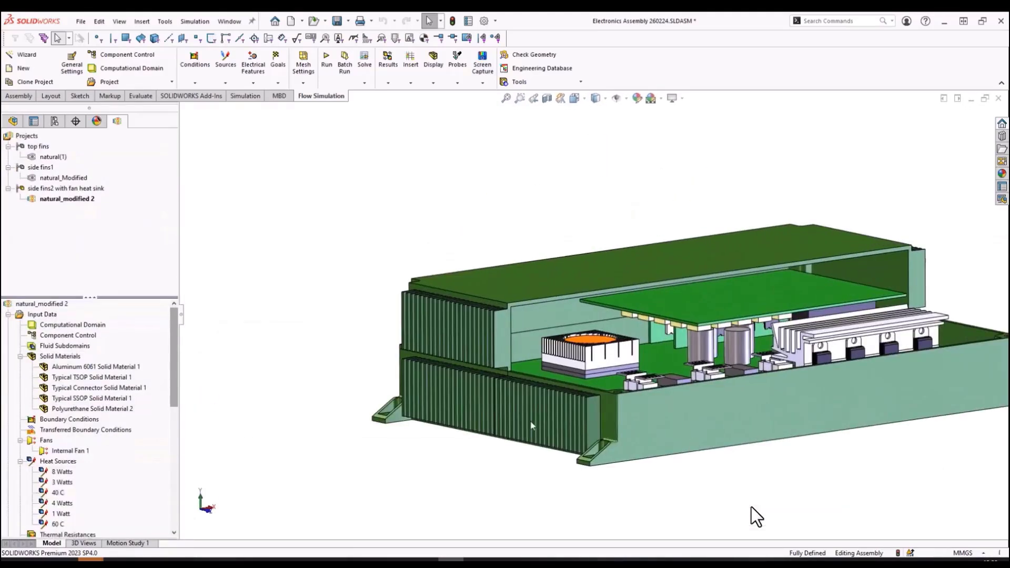
pyautogui.moveTo(174, 347); pyautogui.dragTo(183, 537)
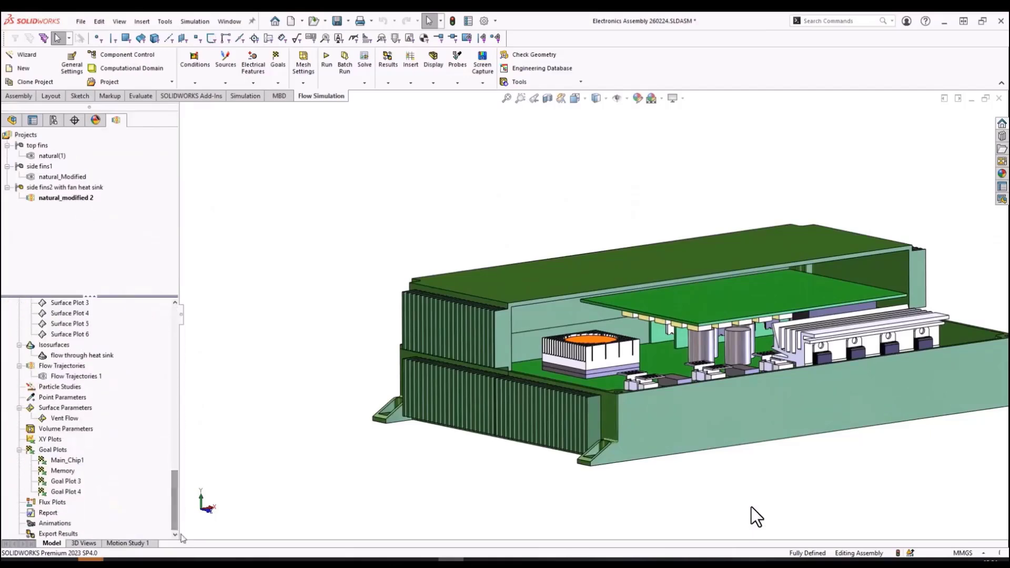
pyautogui.rightClick(58, 503)
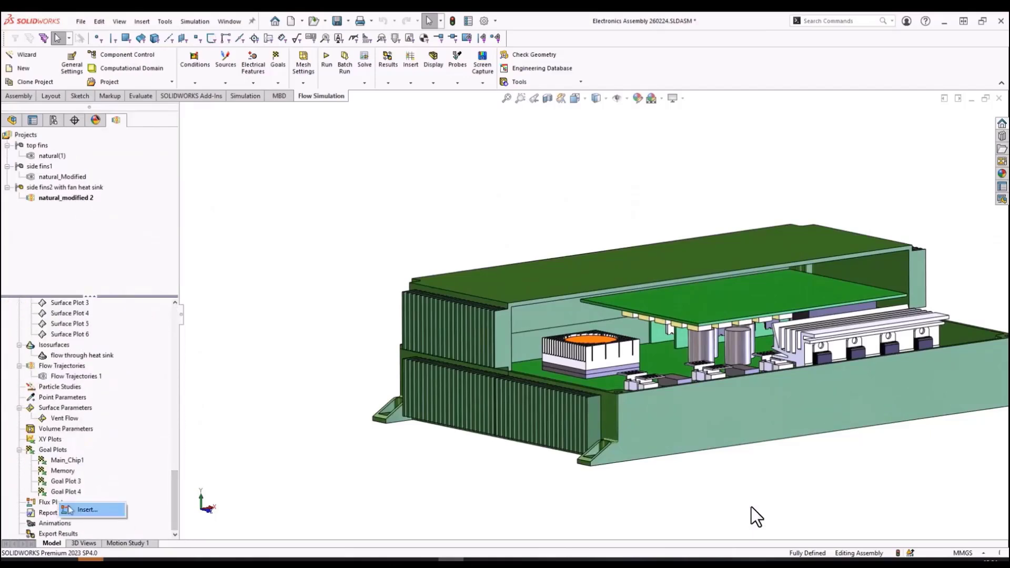
pyautogui.click(77, 509)
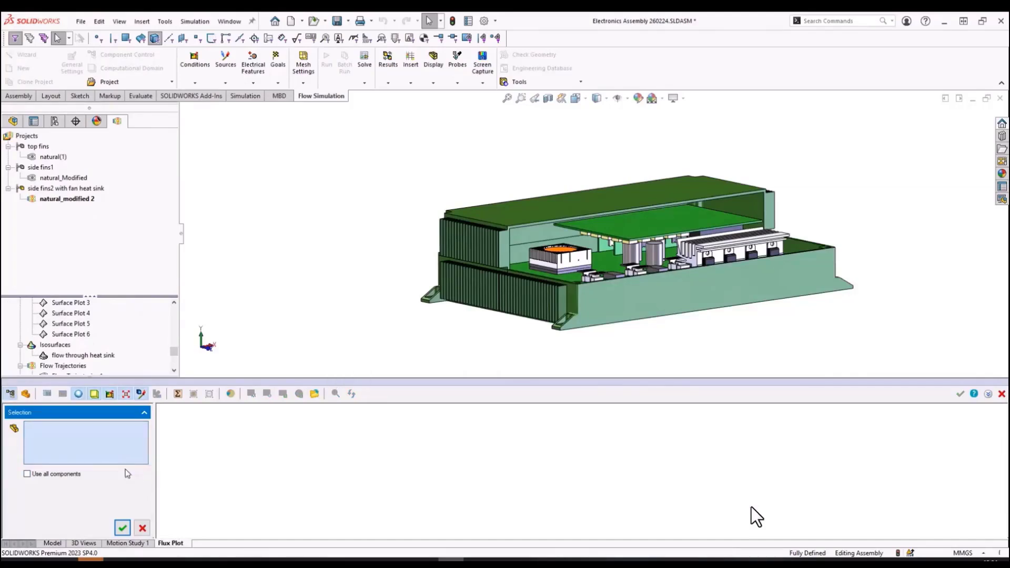
pyautogui.click(33, 475)
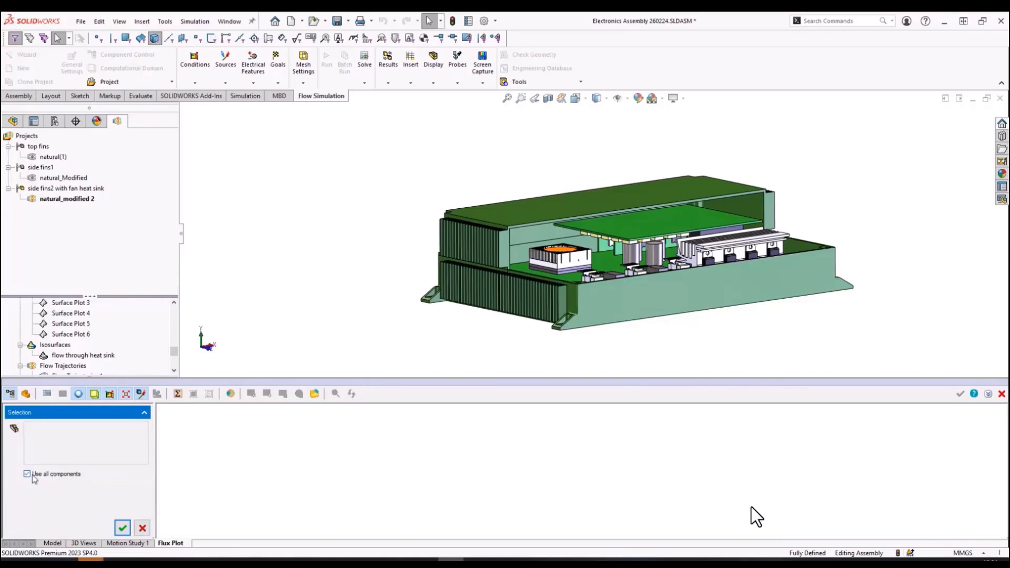
pyautogui.click(123, 529)
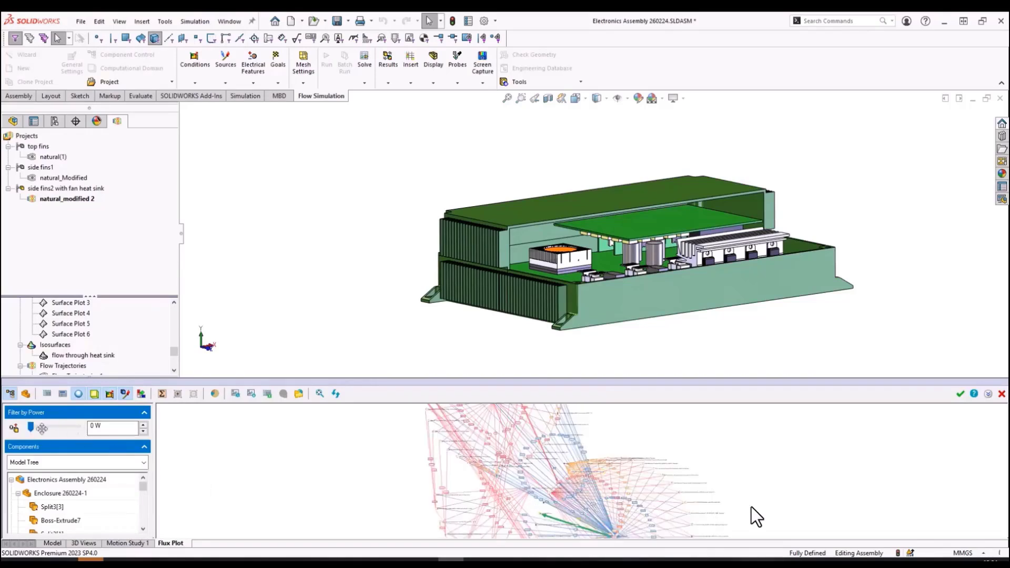
# - Filter the flux diagram by power at 0.866619227 W and rearrange its view
pyautogui.moveTo(30, 427); pyautogui.dragTo(35, 430)
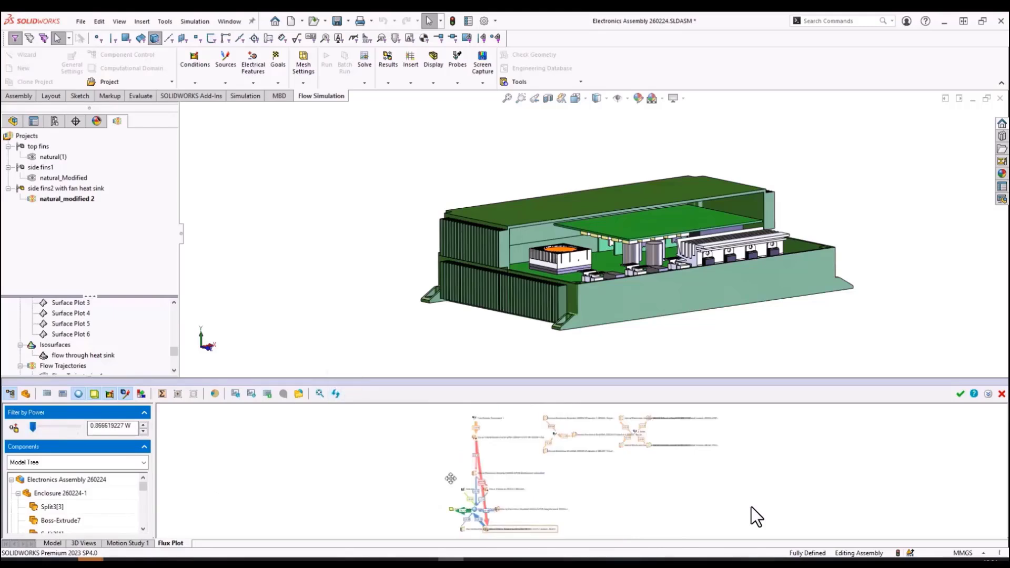
pyautogui.scroll(2, 521, 532)
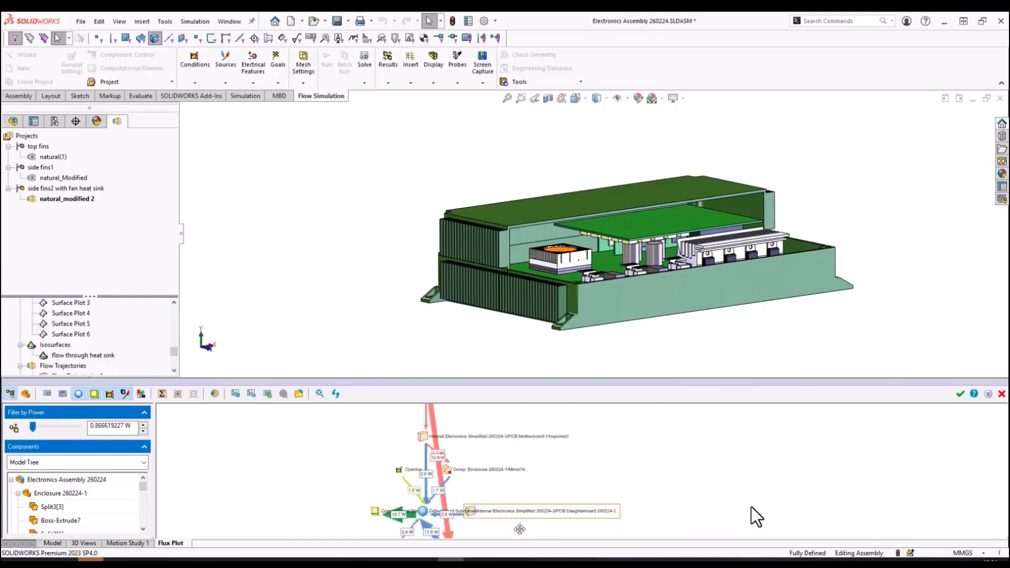
pyautogui.scroll(1, 521, 532)
pyautogui.scroll(3, 522, 533)
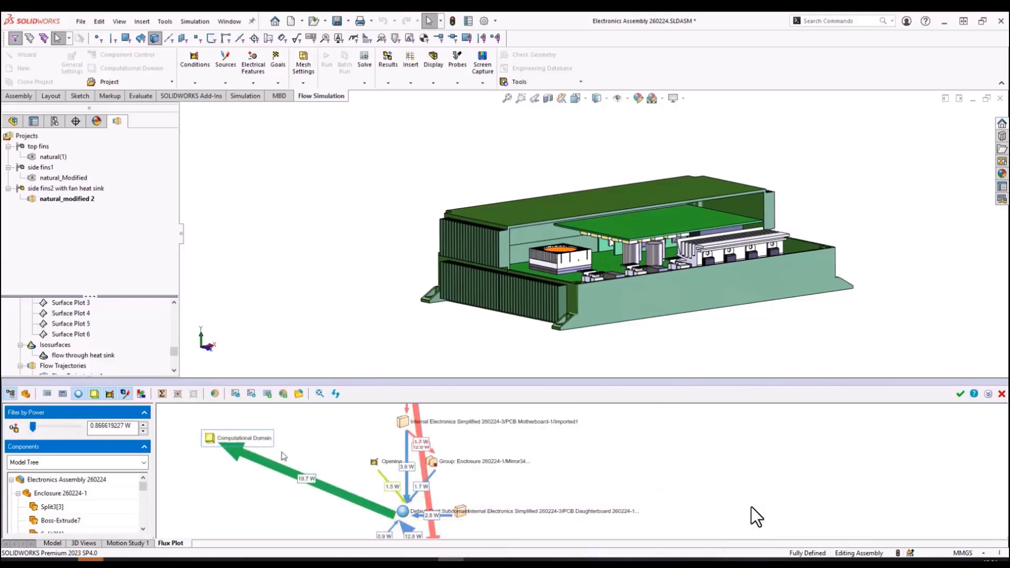
pyautogui.moveTo(403, 511); pyautogui.dragTo(304, 430)
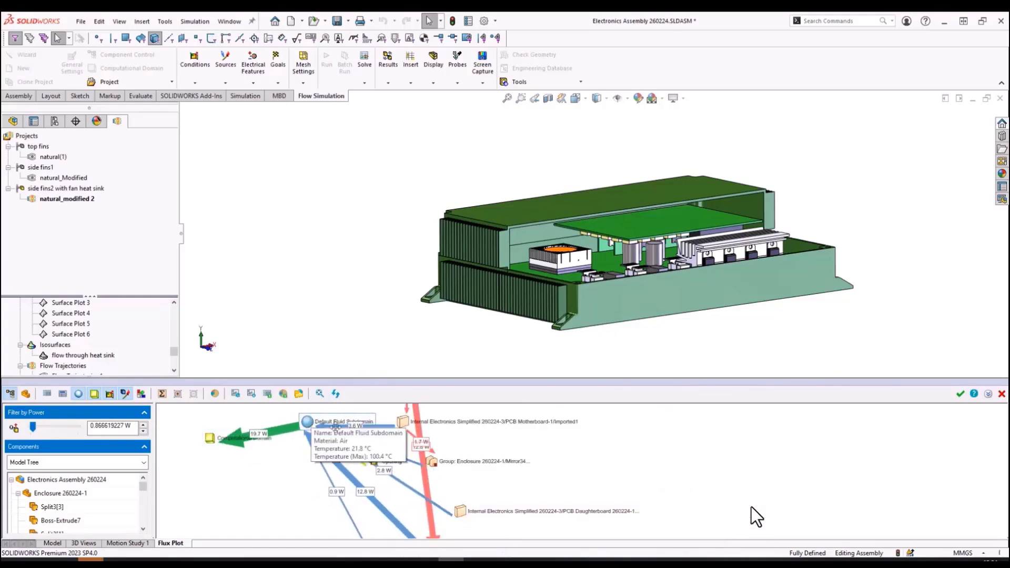
pyautogui.scroll(-3, 579, 482)
pyautogui.scroll(-2, 579, 482)
pyautogui.scroll(2, 578, 482)
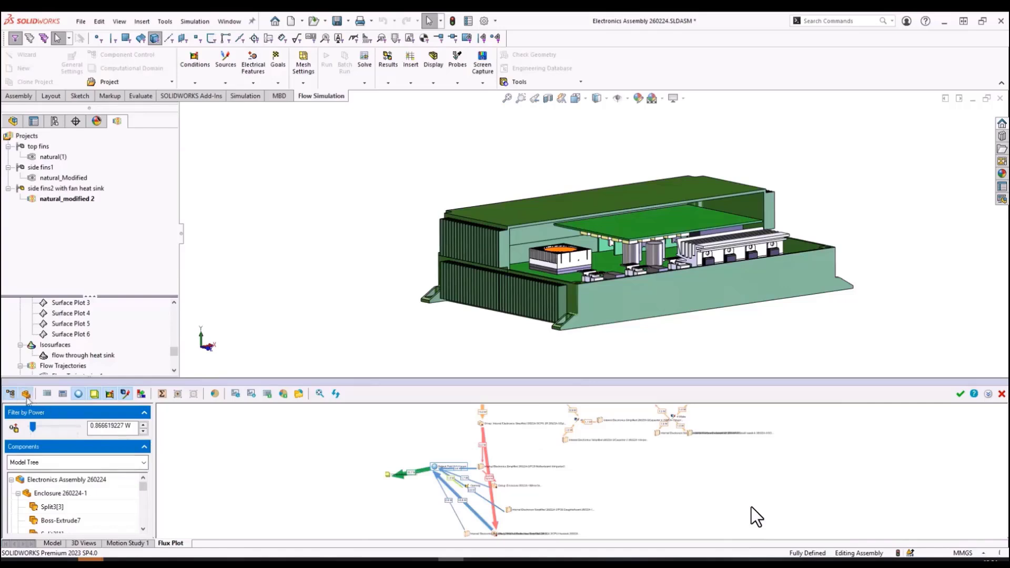
# - Restrict the flux plot to the CPU components and rebuild the diagram
pyautogui.click(26, 395)
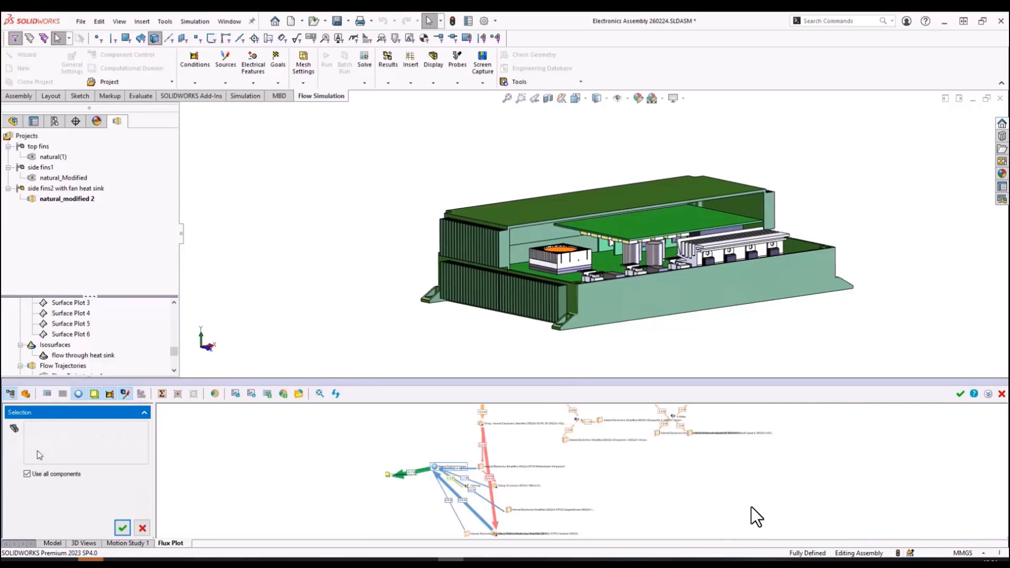
pyautogui.click(562, 273)
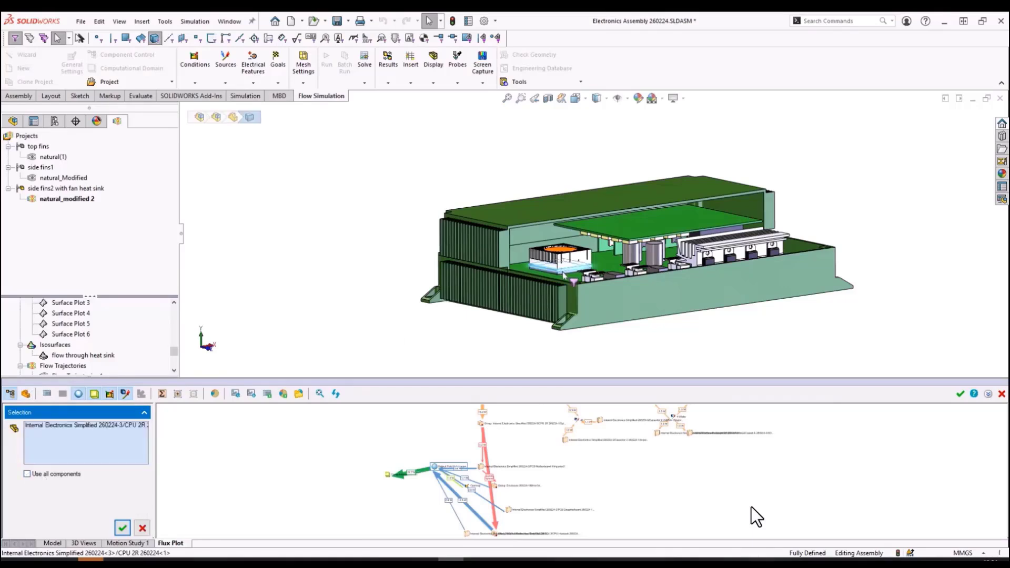
pyautogui.click(563, 274)
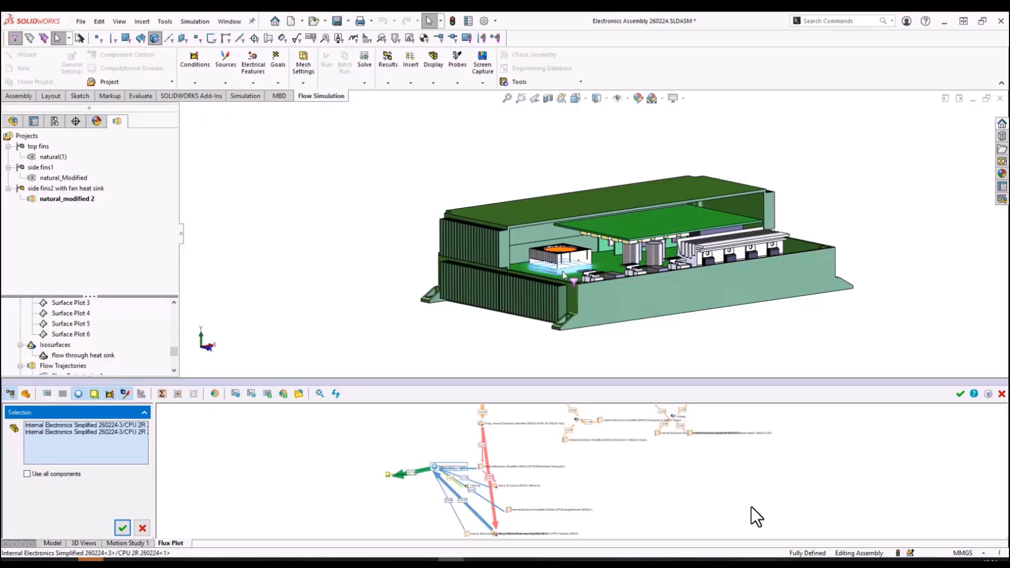
pyautogui.click(122, 527)
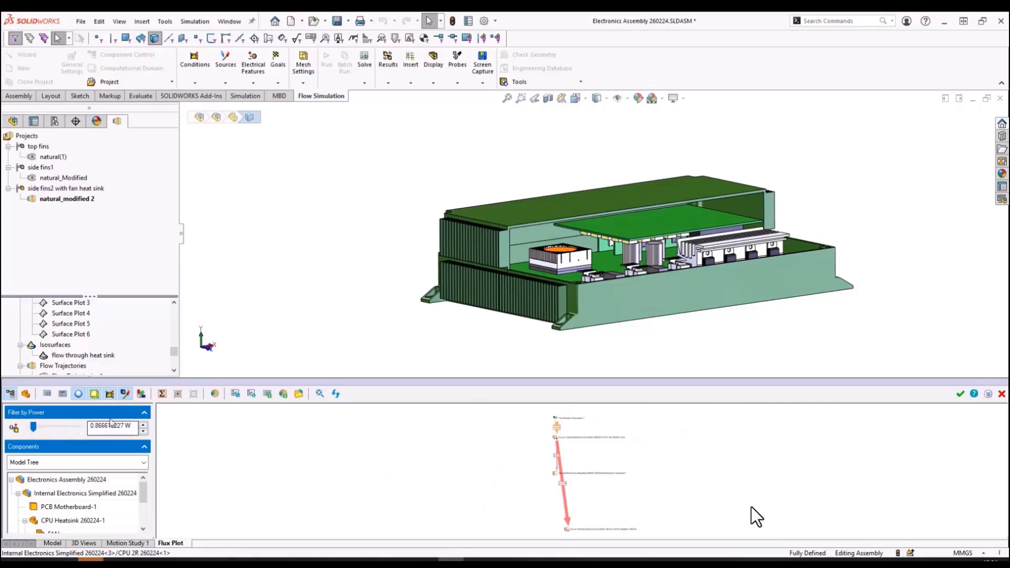
pyautogui.click(341, 397)
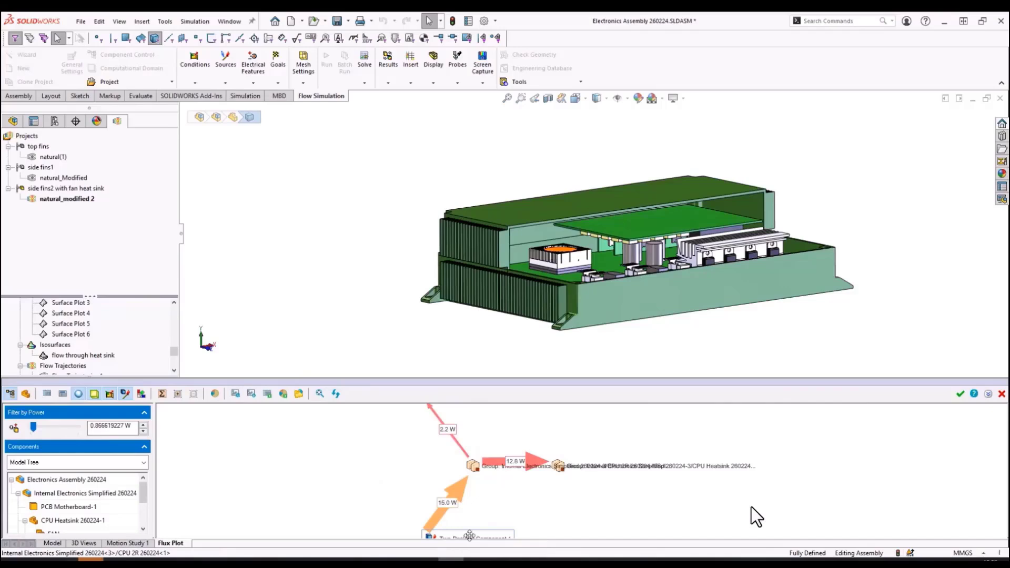
# - Spread the Two-Resistor, CPU group, CPU Heatsink and PCB Motherboard nodes apart
pyautogui.moveTo(469, 535); pyautogui.dragTo(325, 446)
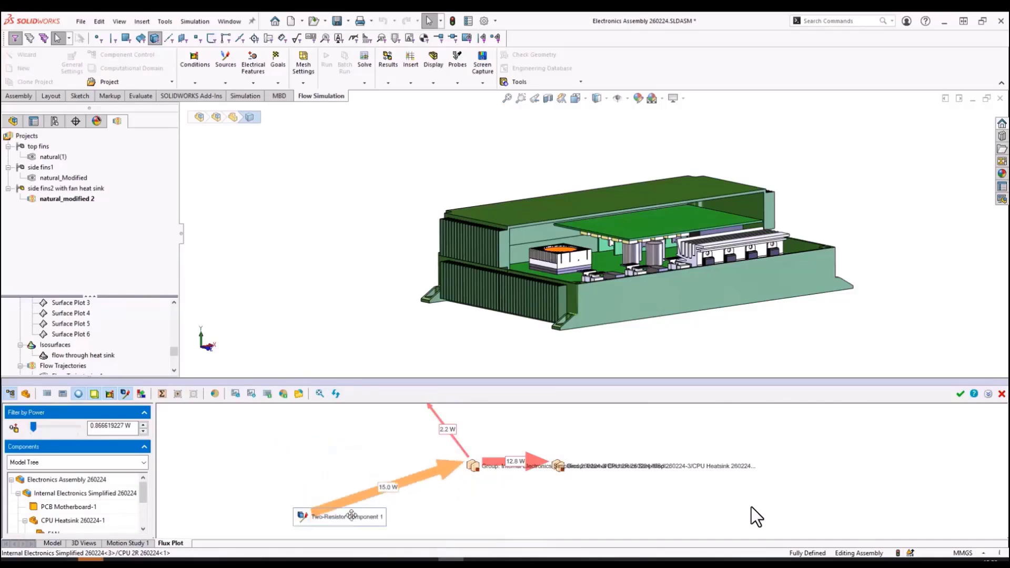
pyautogui.click(470, 468)
pyautogui.moveTo(470, 470); pyautogui.dragTo(448, 474)
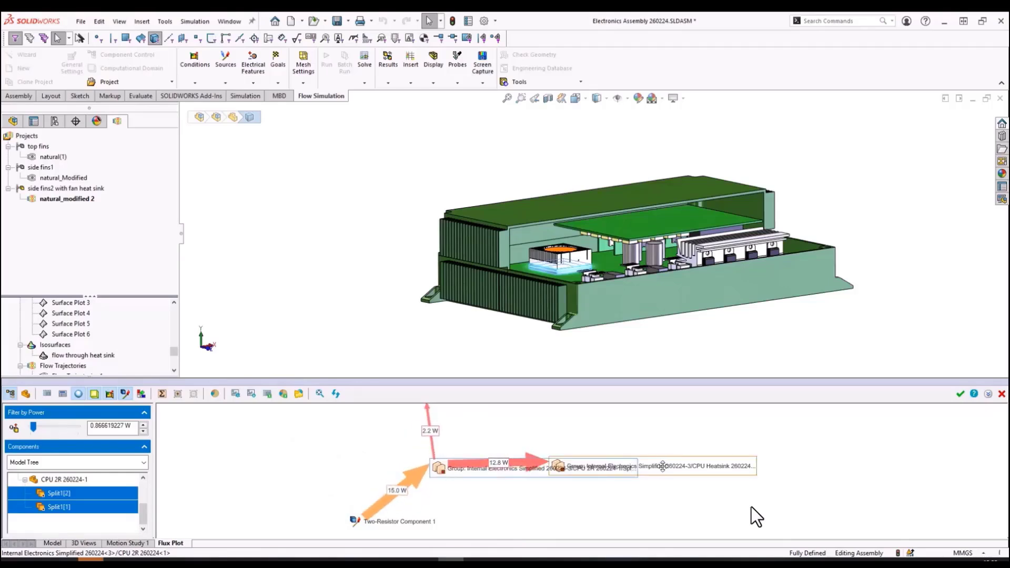
pyautogui.click(559, 466)
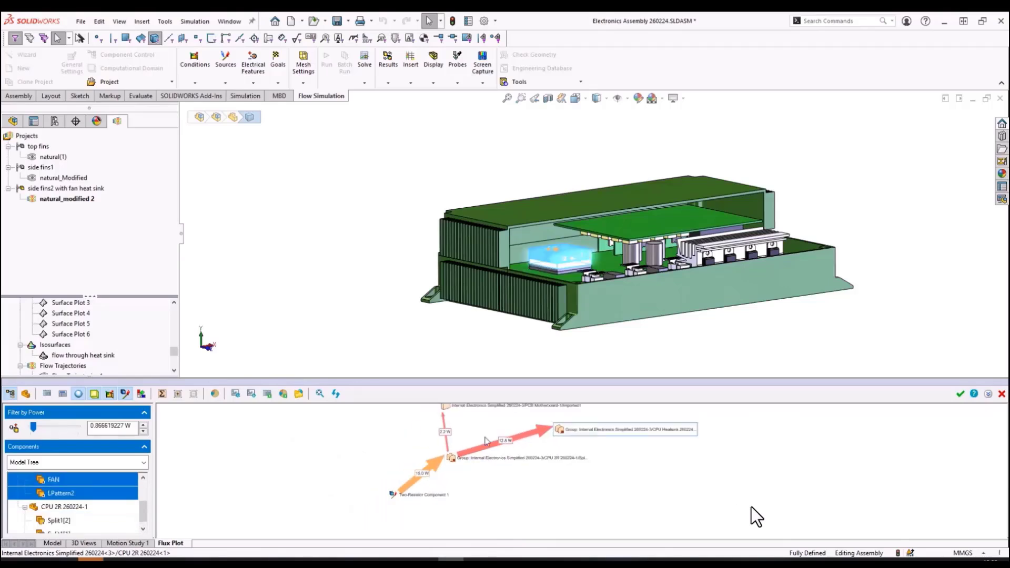
pyautogui.moveTo(452, 406)
pyautogui.mouseDown()
pyautogui.moveTo(358, 423)
pyautogui.moveTo(374, 416)
pyautogui.mouseUp()
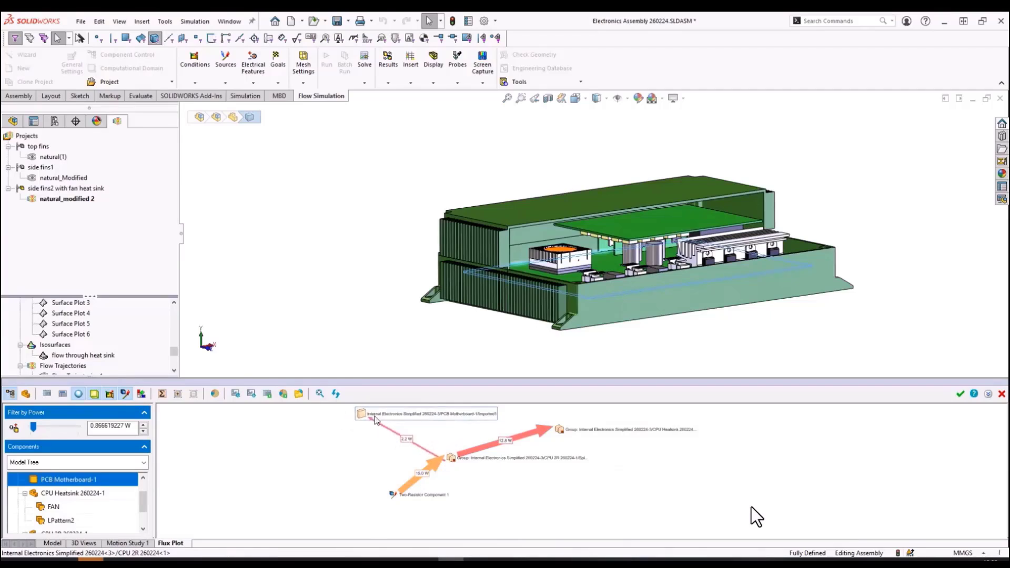
pyautogui.moveTo(442, 413); pyautogui.dragTo(468, 418)
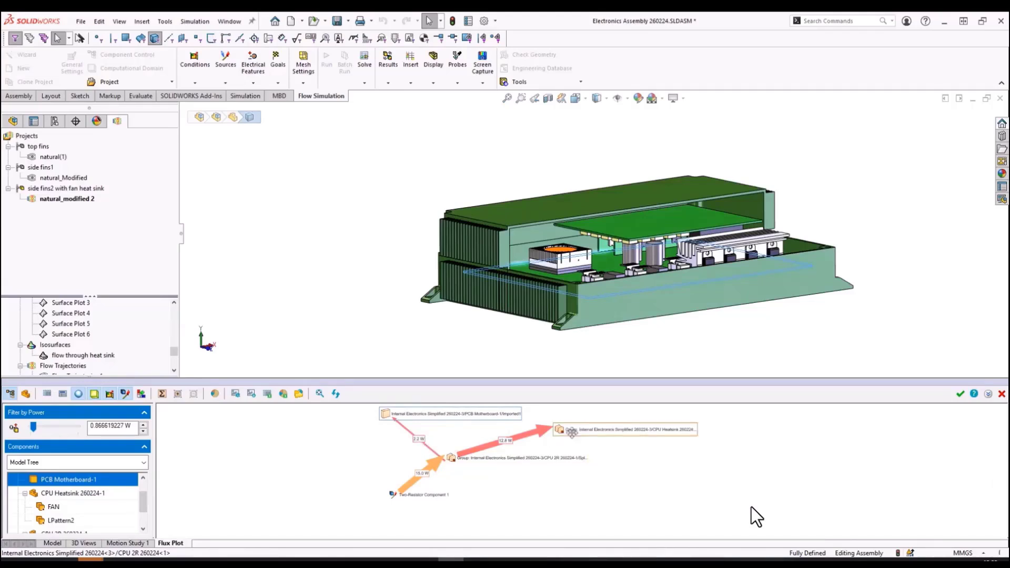
pyautogui.moveTo(607, 431); pyautogui.dragTo(603, 437)
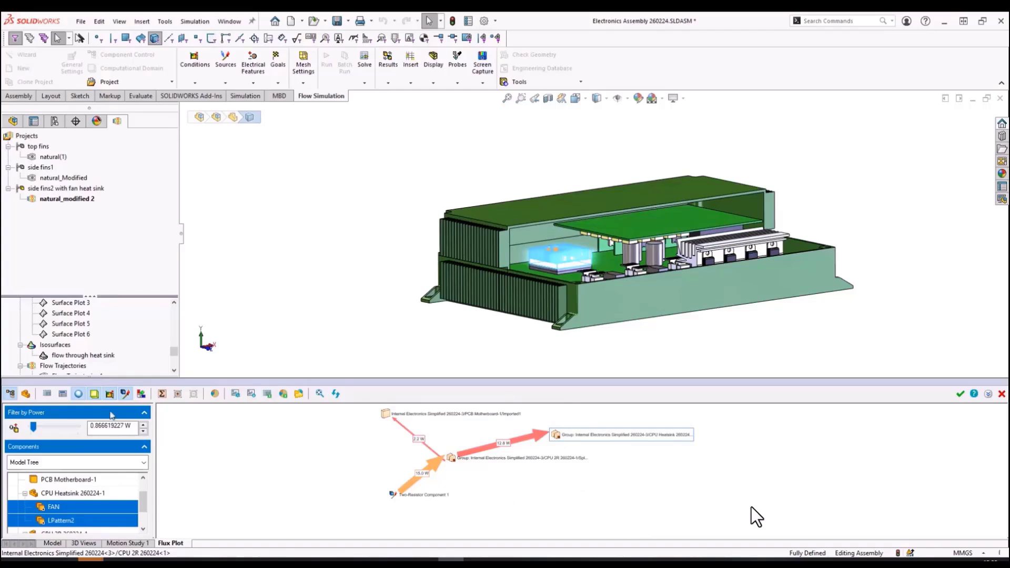
# - Refocus the flux plot on the CPU heatsink alone
pyautogui.click(25, 394)
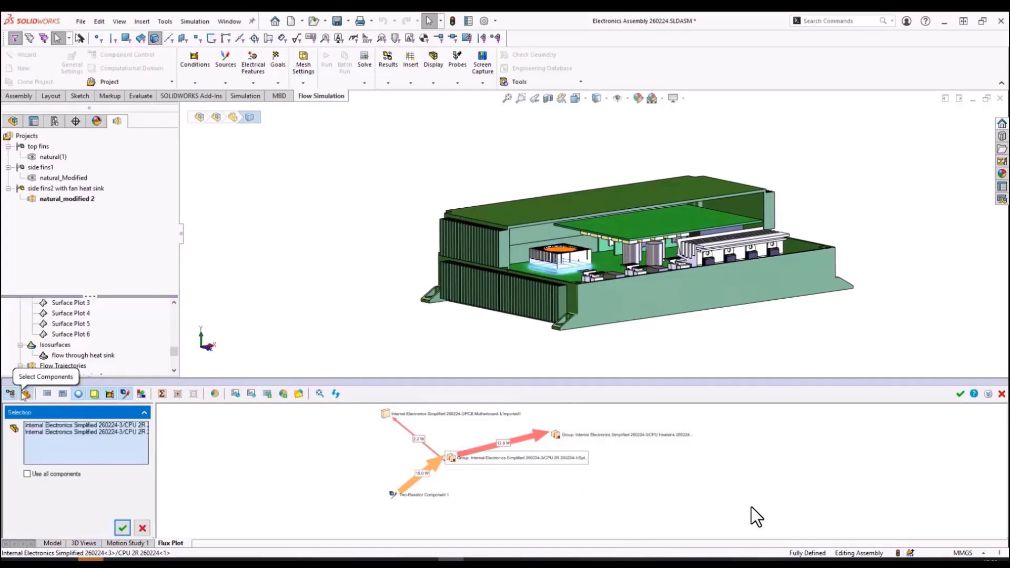
pyautogui.rightClick(49, 444)
pyautogui.click(56, 449)
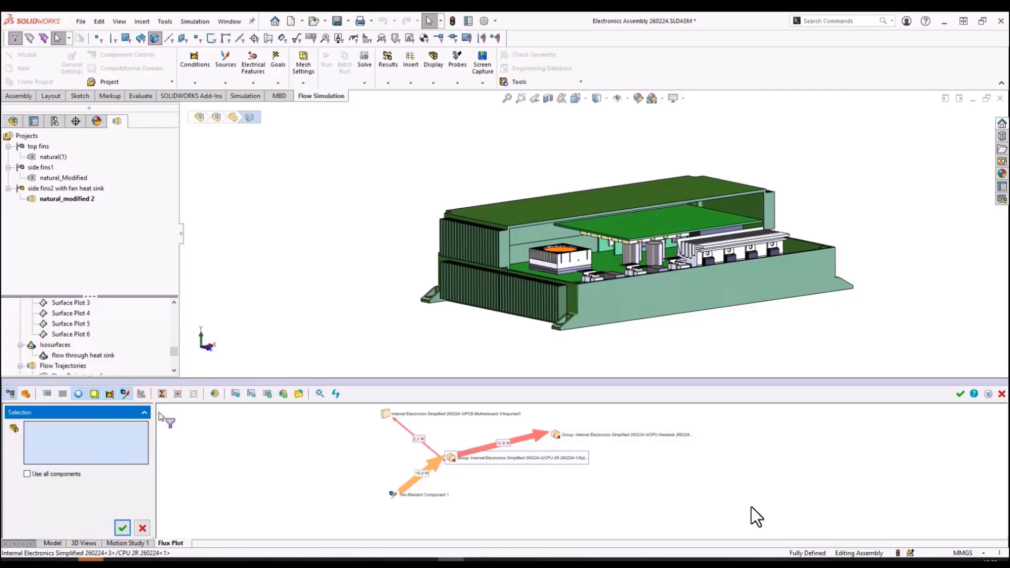
pyautogui.click(562, 268)
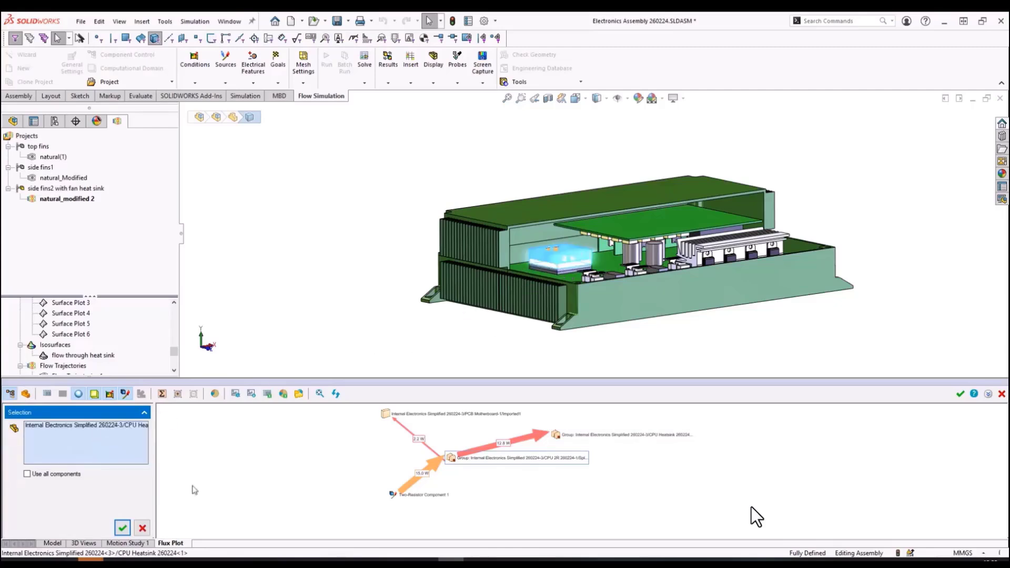
pyautogui.click(126, 528)
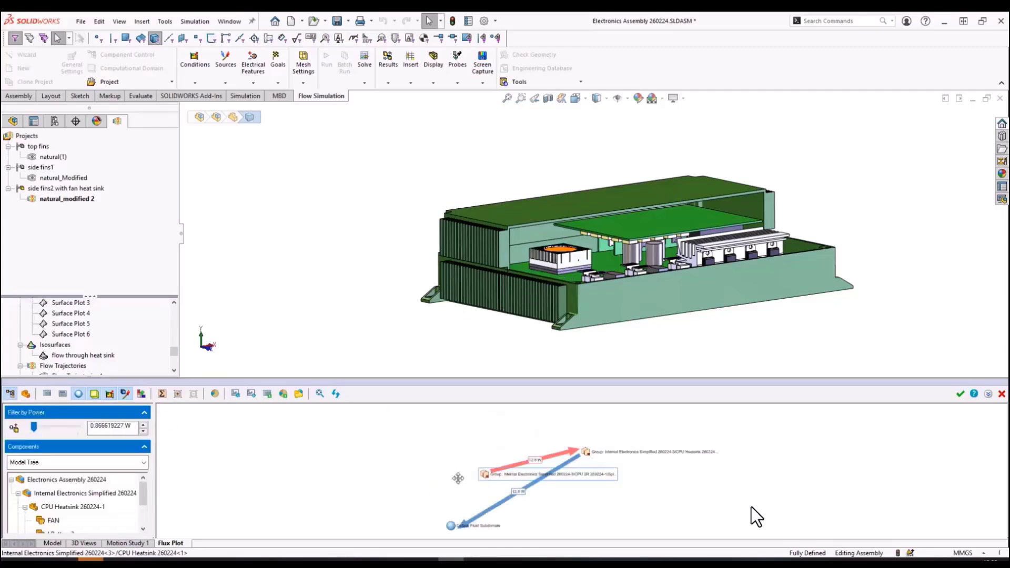
# - Rearrange the CPU 2R, CPU Heatsink and Fluid Subdomain nodes to show the 12.8 W path
pyautogui.moveTo(484, 474)
pyautogui.mouseDown()
pyautogui.moveTo(342, 448)
pyautogui.moveTo(336, 478)
pyautogui.mouseUp()
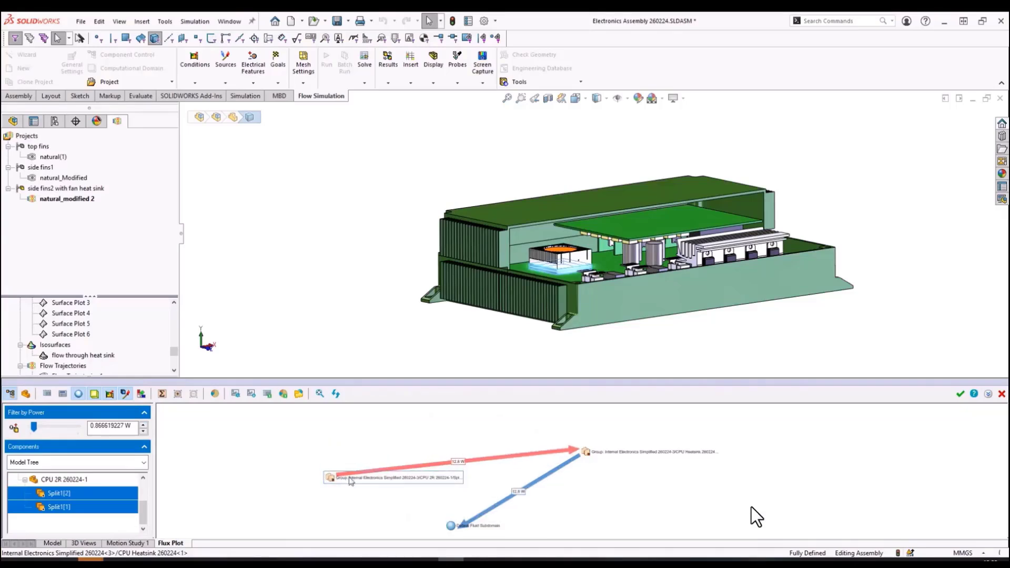
pyautogui.moveTo(603, 453); pyautogui.dragTo(551, 430)
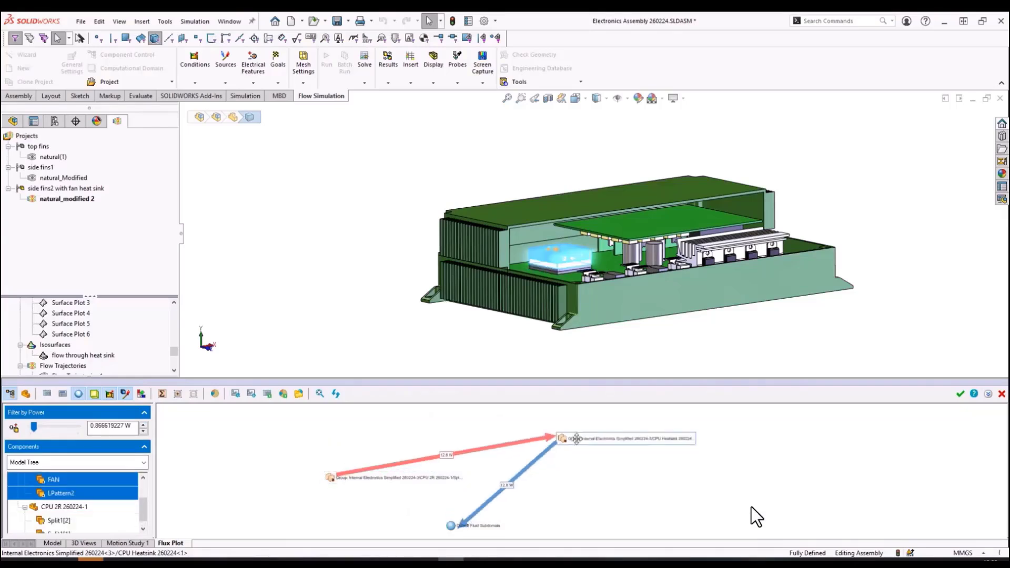
pyautogui.moveTo(474, 524); pyautogui.dragTo(582, 489)
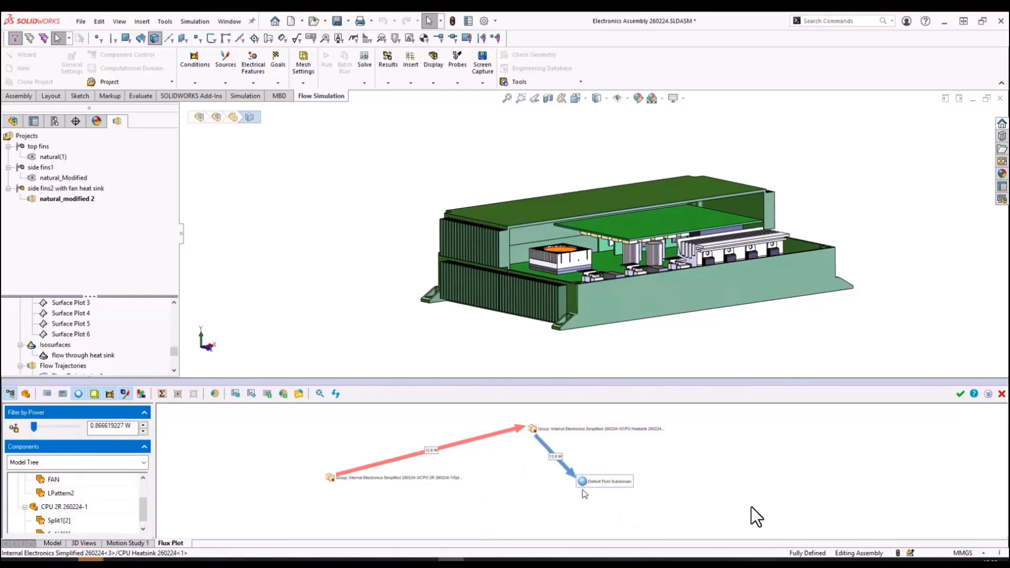
pyautogui.moveTo(330, 478)
pyautogui.moveTo(398, 477); pyautogui.dragTo(474, 499)
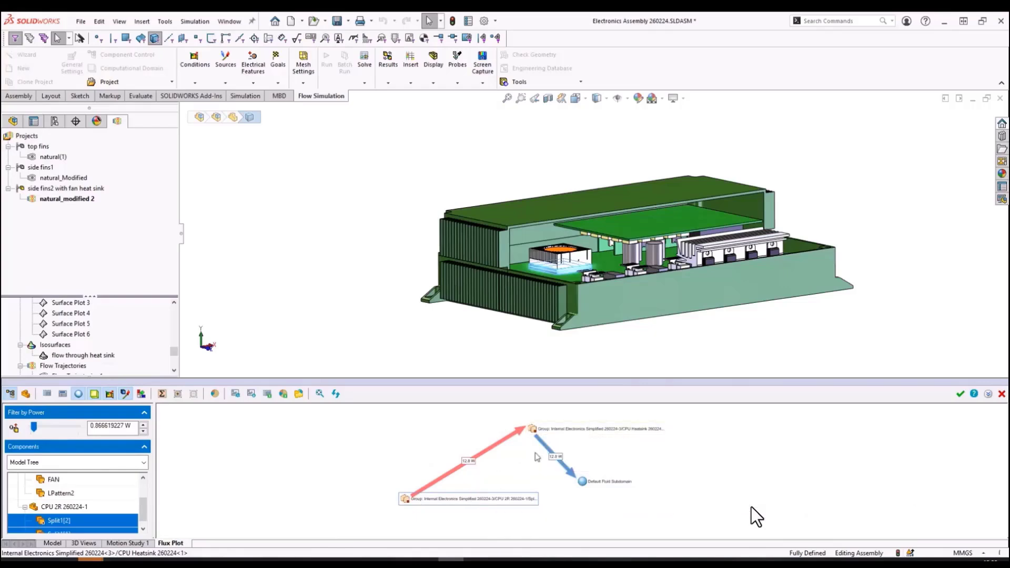
pyautogui.click(564, 429)
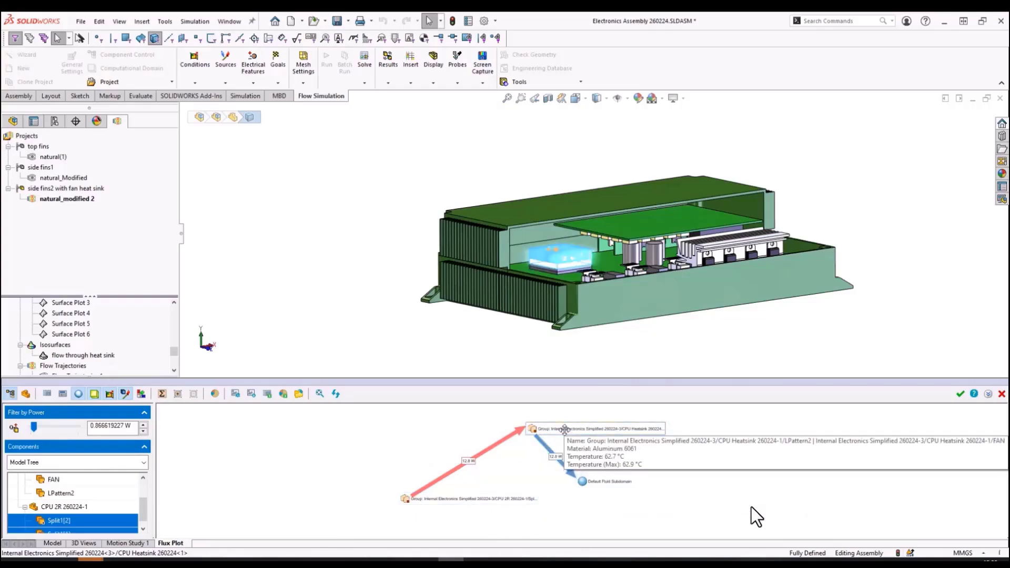
pyautogui.click(606, 480)
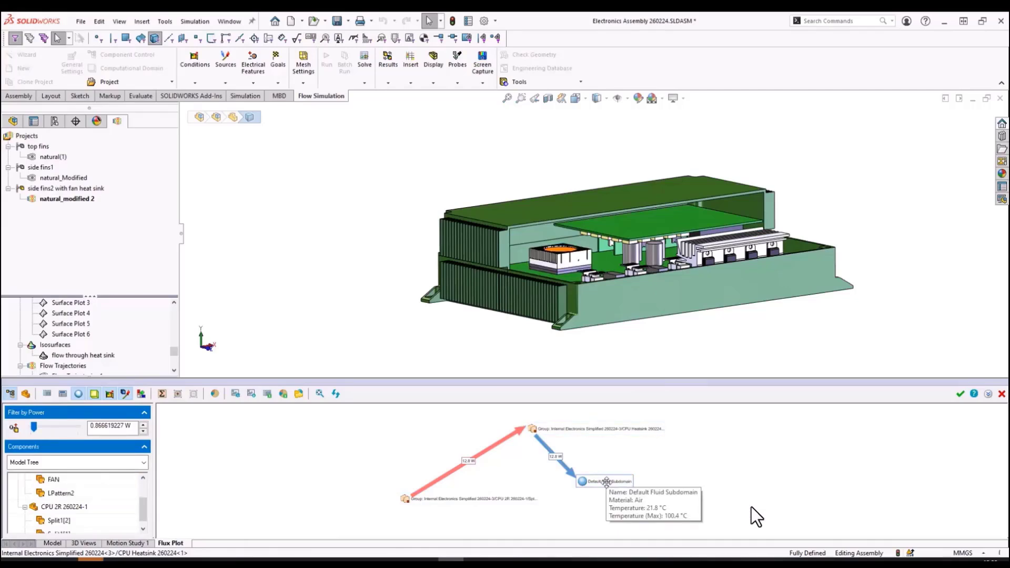
# - Display Internal Fan 1's fan curve with its operating point (17.5173 m^3/h at 173 Pa)
pyautogui.press('Escape')
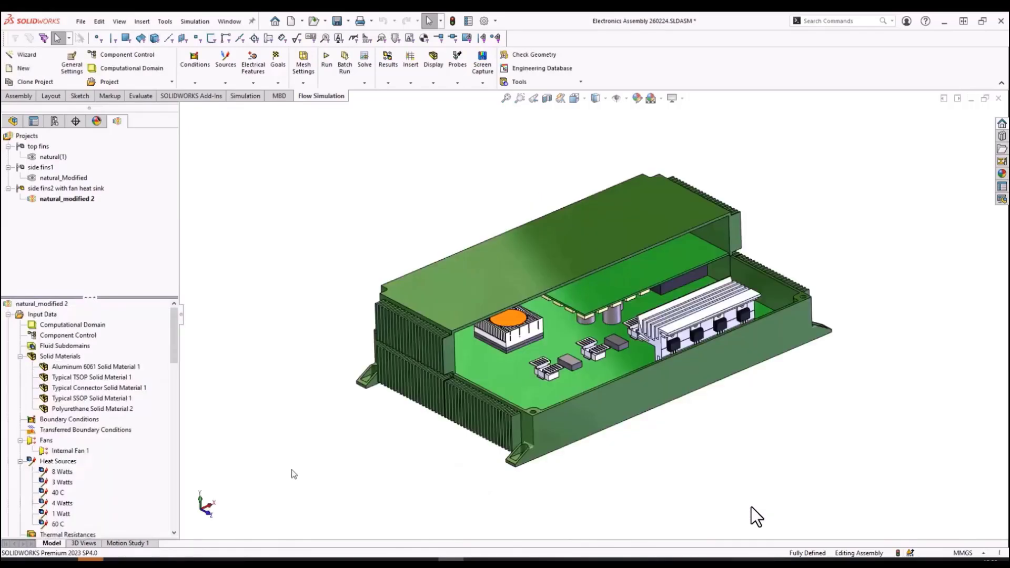
pyautogui.click(81, 452)
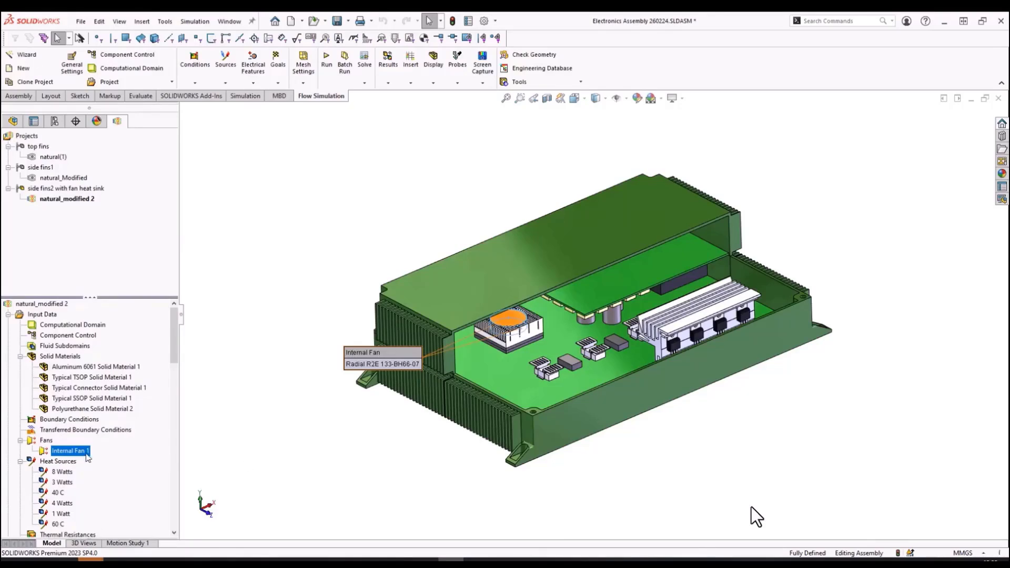
pyautogui.rightClick(87, 457)
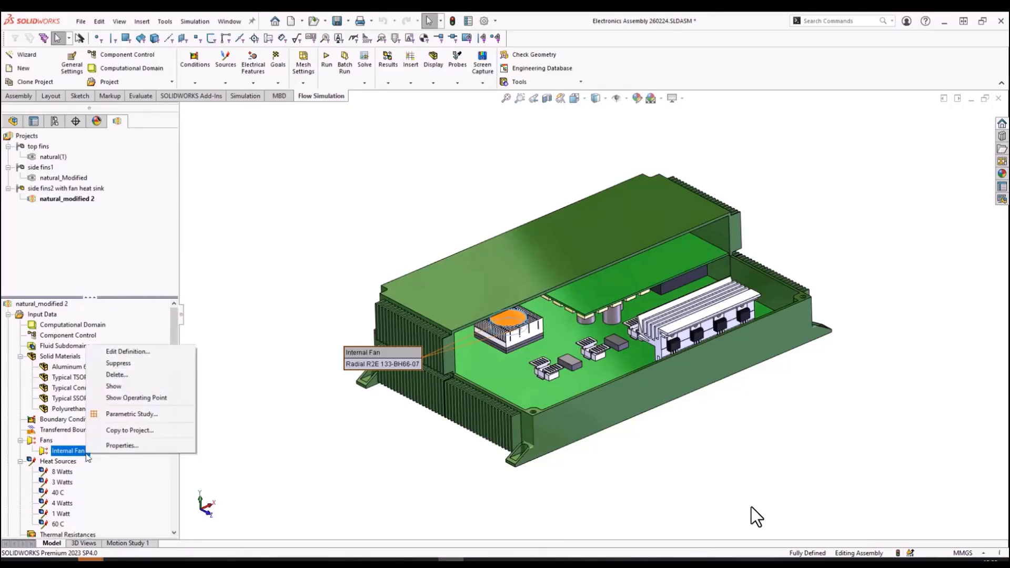
pyautogui.click(119, 400)
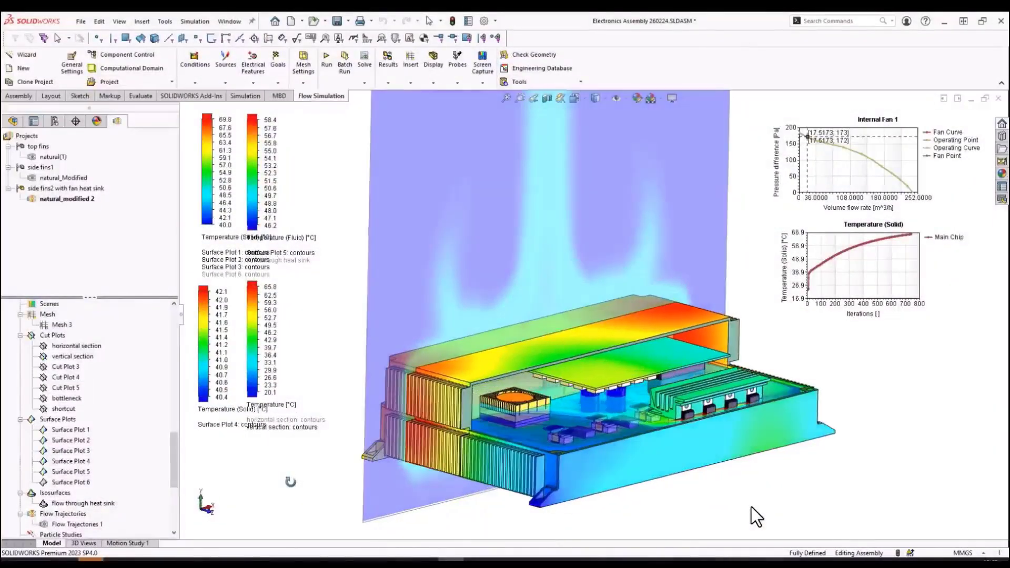
# - Edit the vertical section cut plot definition to add velocity streamlines
pyautogui.moveTo(290, 482); pyautogui.dragTo(293, 487, button='middle')
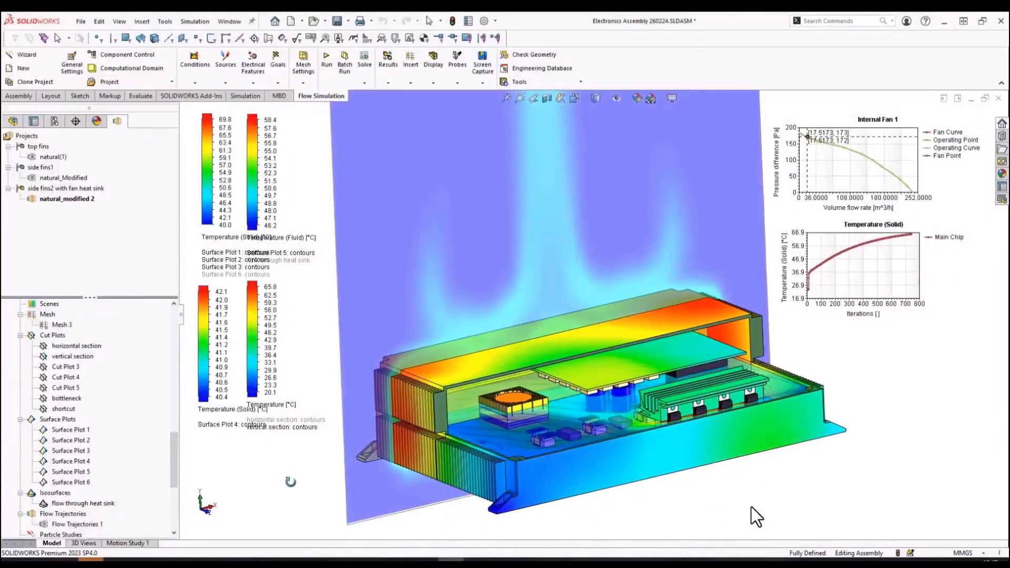
pyautogui.press('Escape')
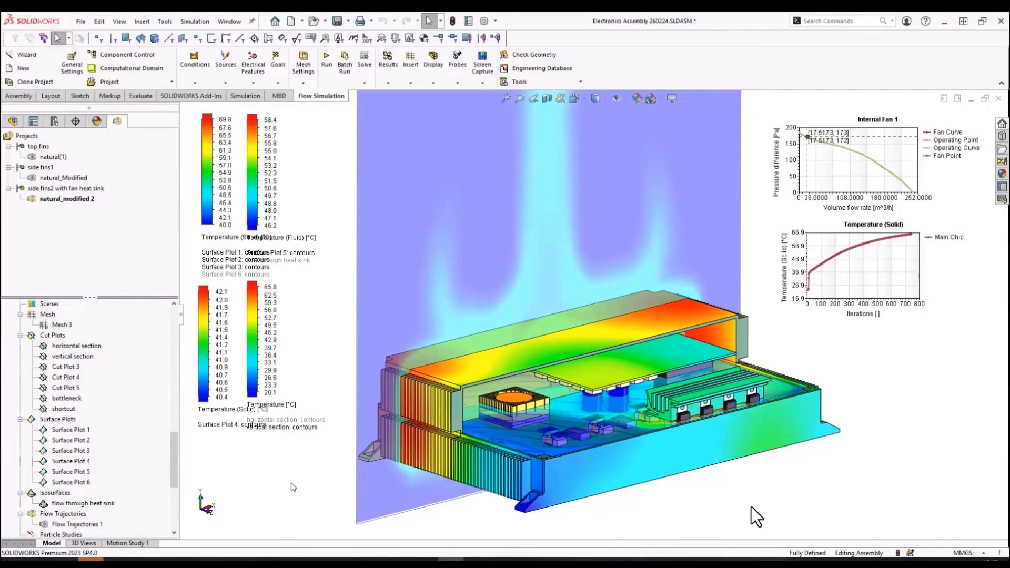
pyautogui.rightClick(82, 357)
pyautogui.click(93, 364)
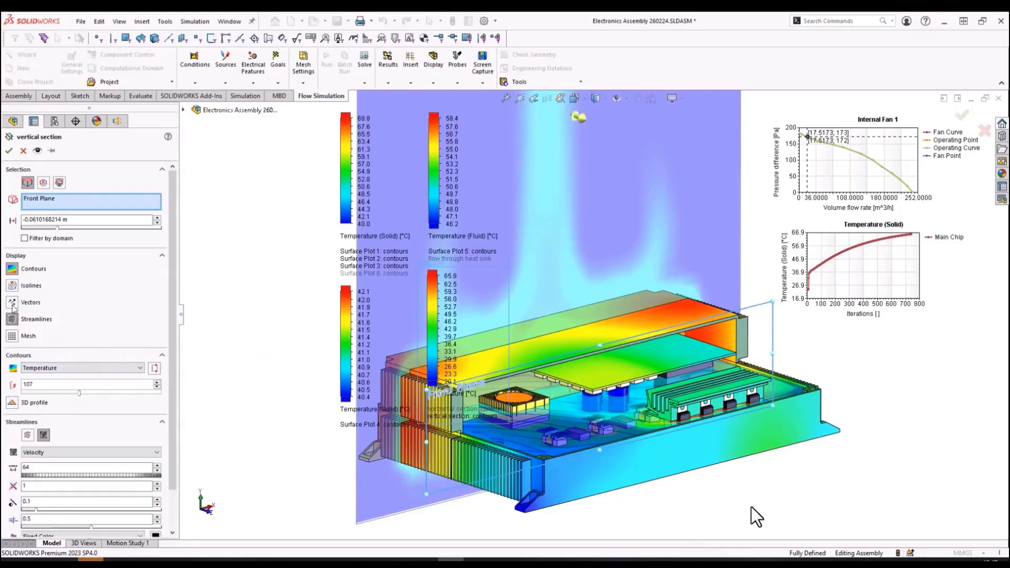
pyautogui.click(9, 151)
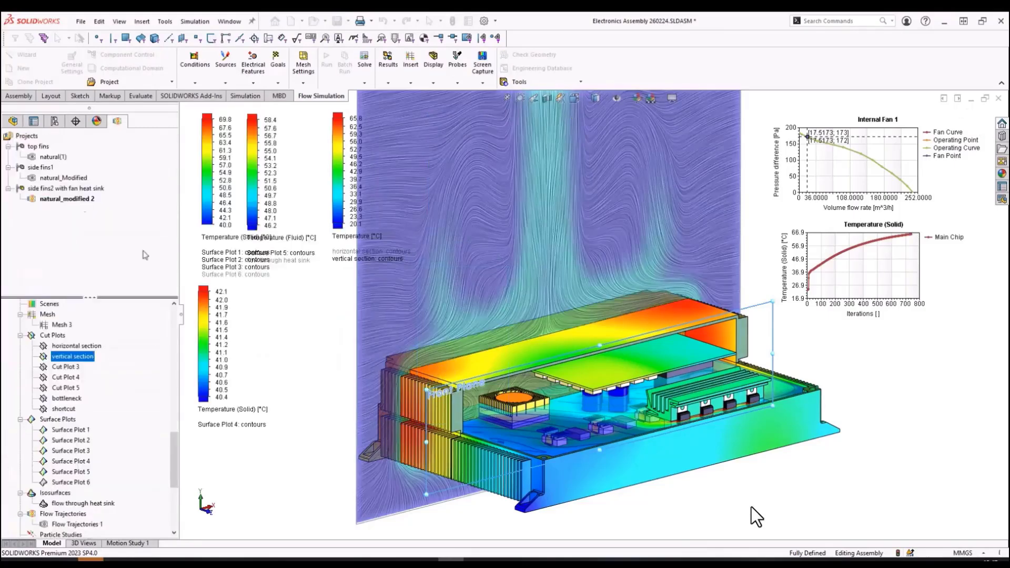
# - Rotate the view to inspect the rising streamlines and nudge the Temperature (Solid) chart down
pyautogui.moveTo(502, 531); pyautogui.dragTo(502, 525, button='middle')
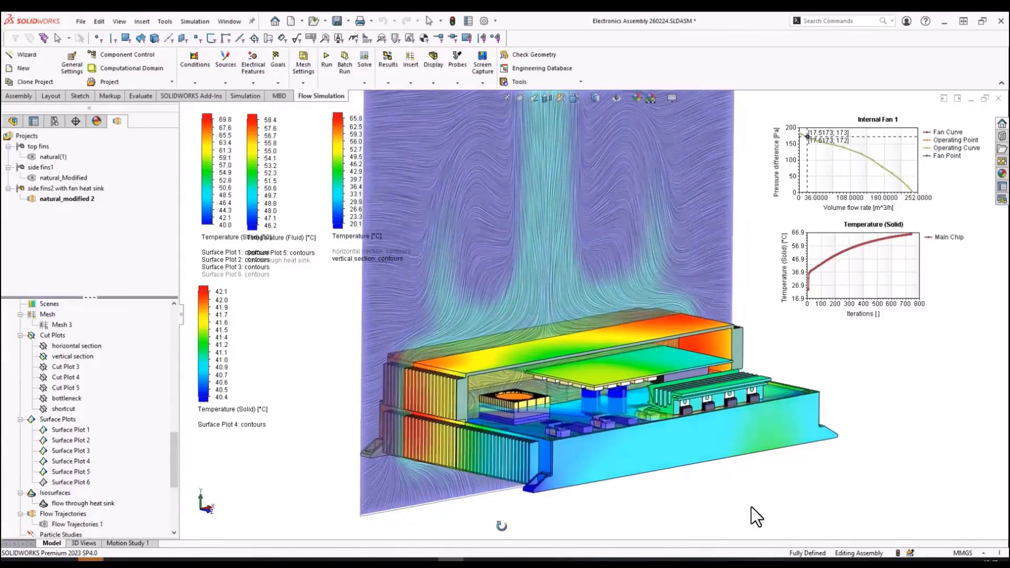
pyautogui.moveTo(502, 526); pyautogui.dragTo(504, 531, button='middle')
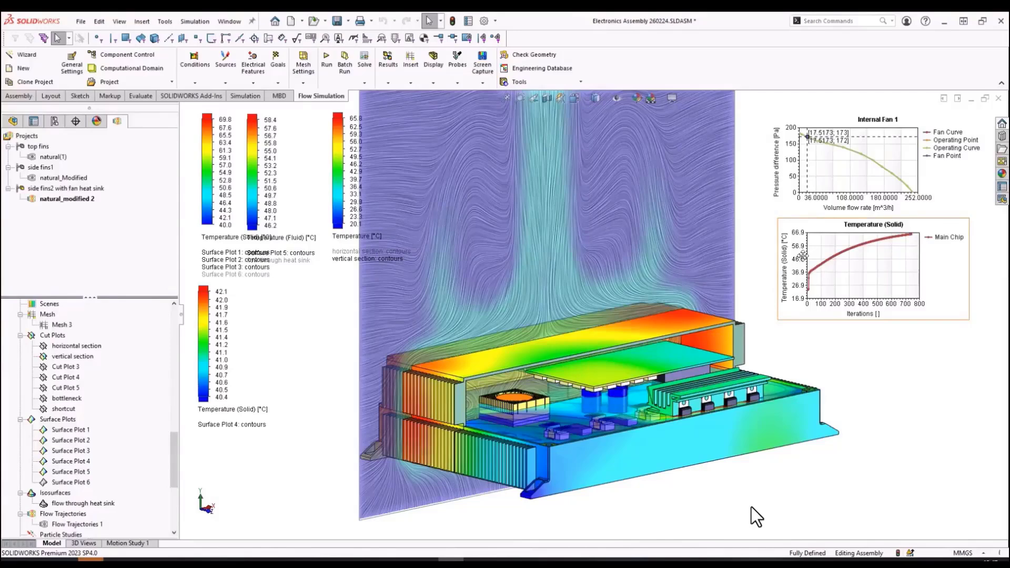
pyautogui.moveTo(802, 256); pyautogui.dragTo(802, 270)
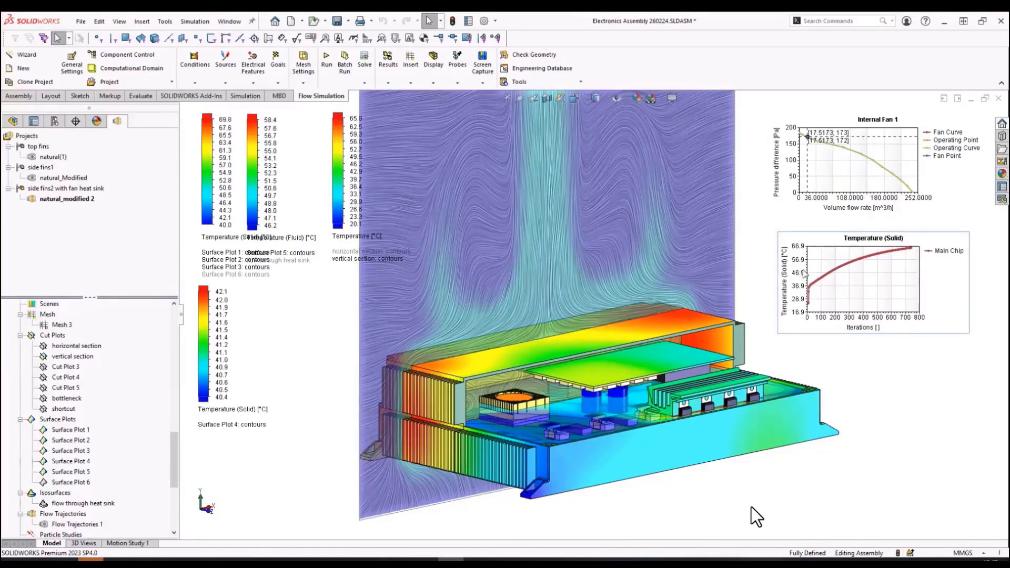